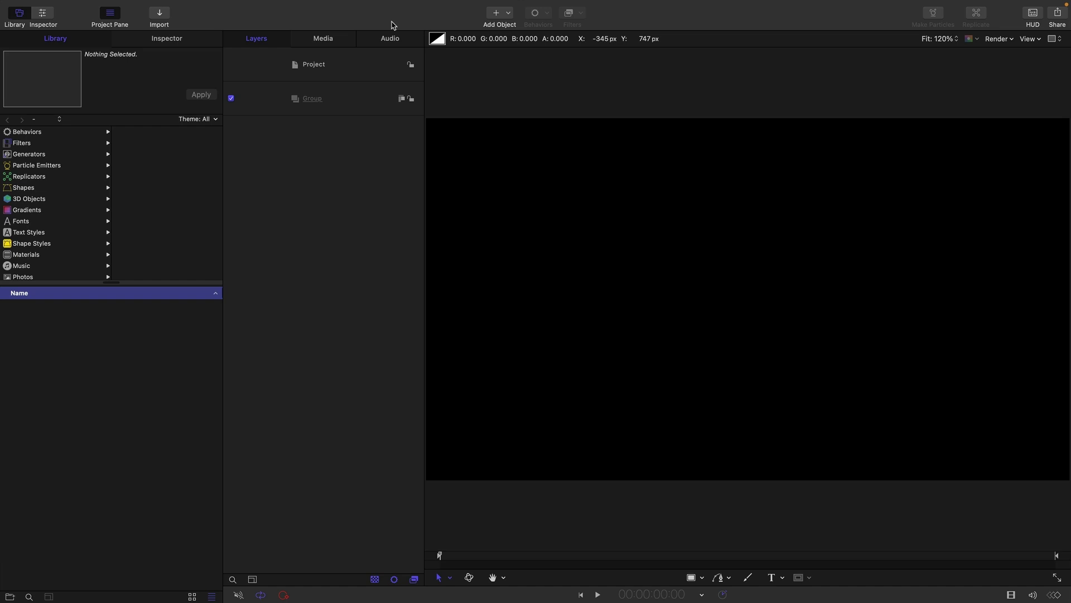
Show the project's properties: My 1920 preset, 1920×1080, 24 fps, 10 seconds, transparent background
key(super+3)
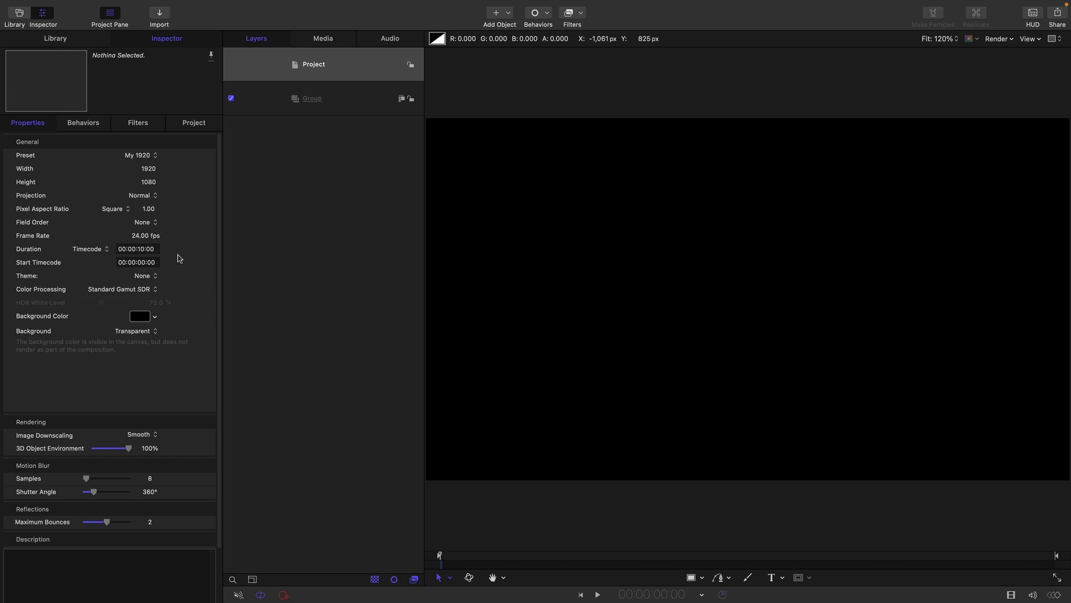
Add the Numbers text generator from the Library into the Group
key(Down)
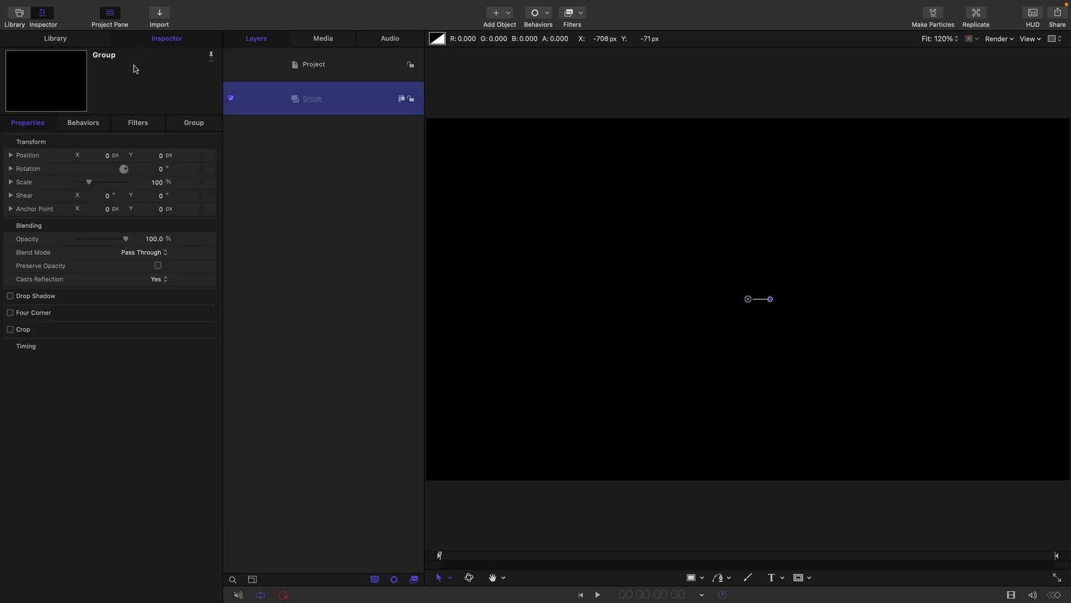
click(58, 44)
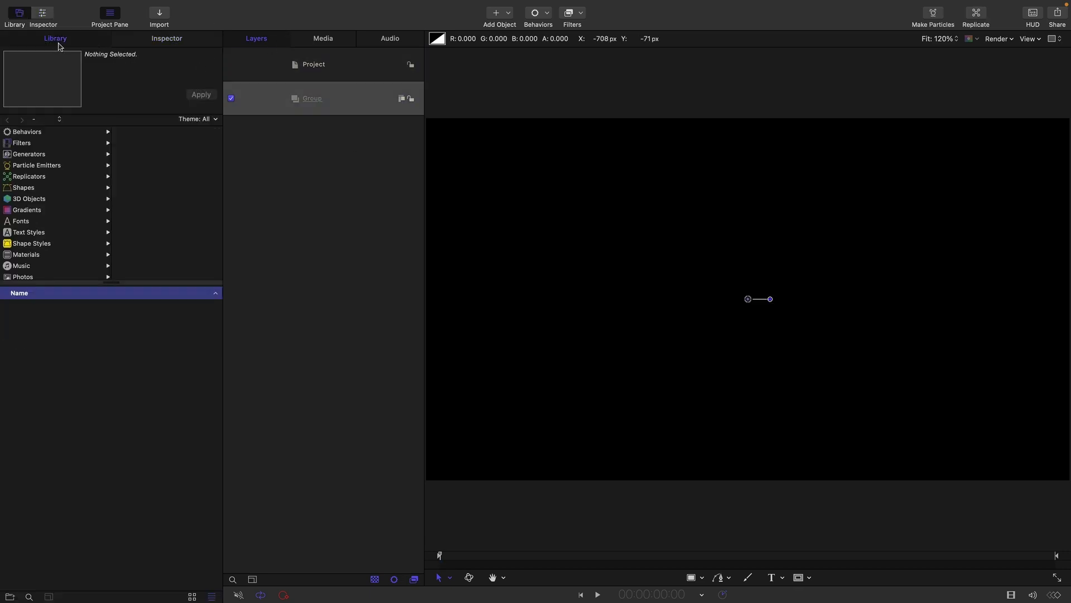
click(32, 156)
click(148, 176)
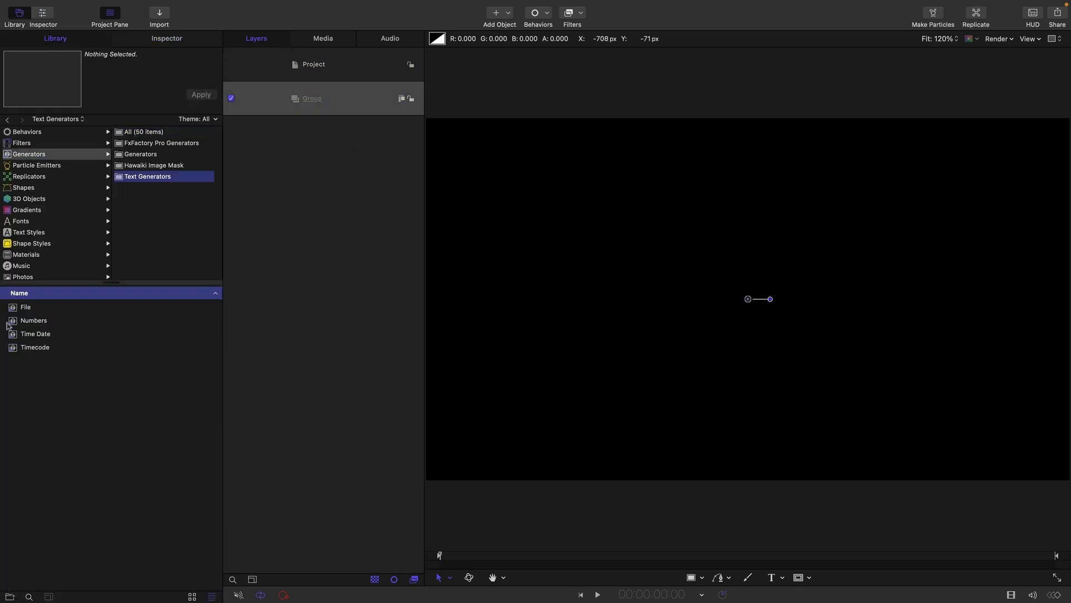
drag(22, 321, 322, 108)
Format the number with size 750, centre alignment and a -250 baseline
click(187, 44)
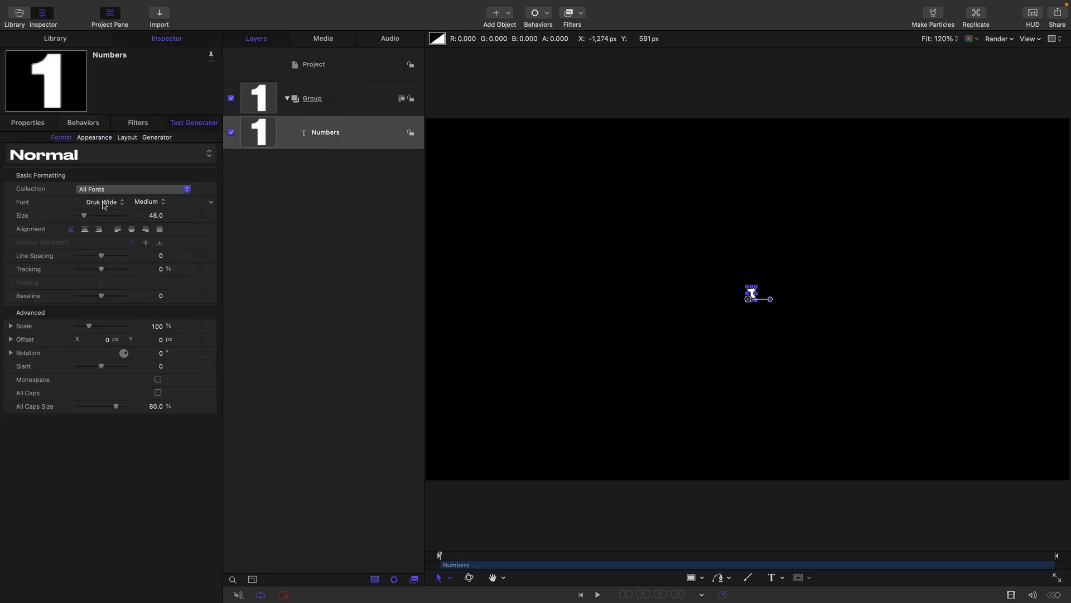
click(157, 215)
text(750)
key(Return)
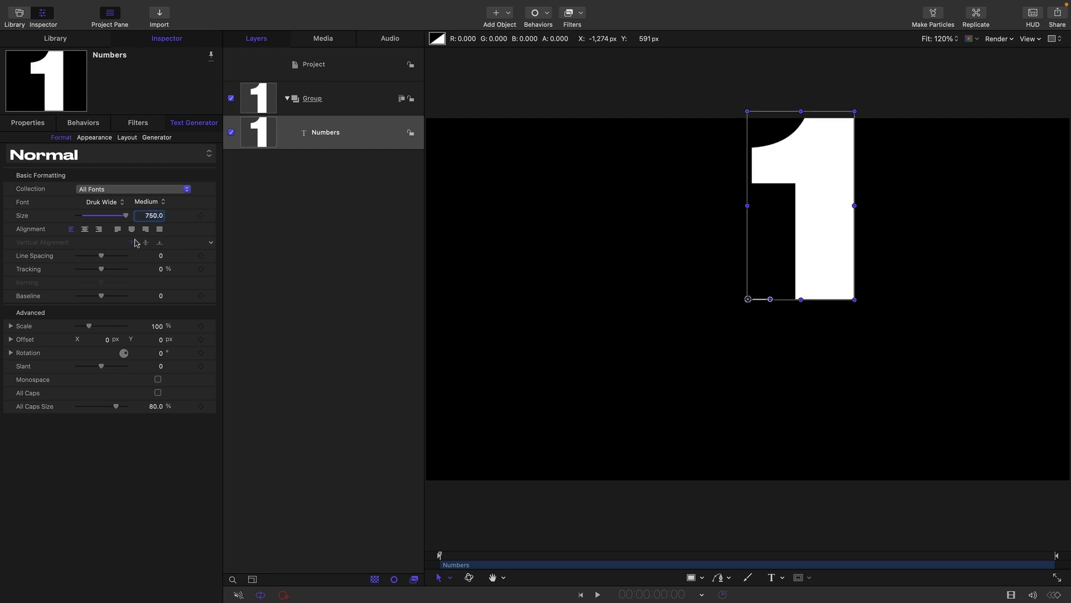
click(85, 229)
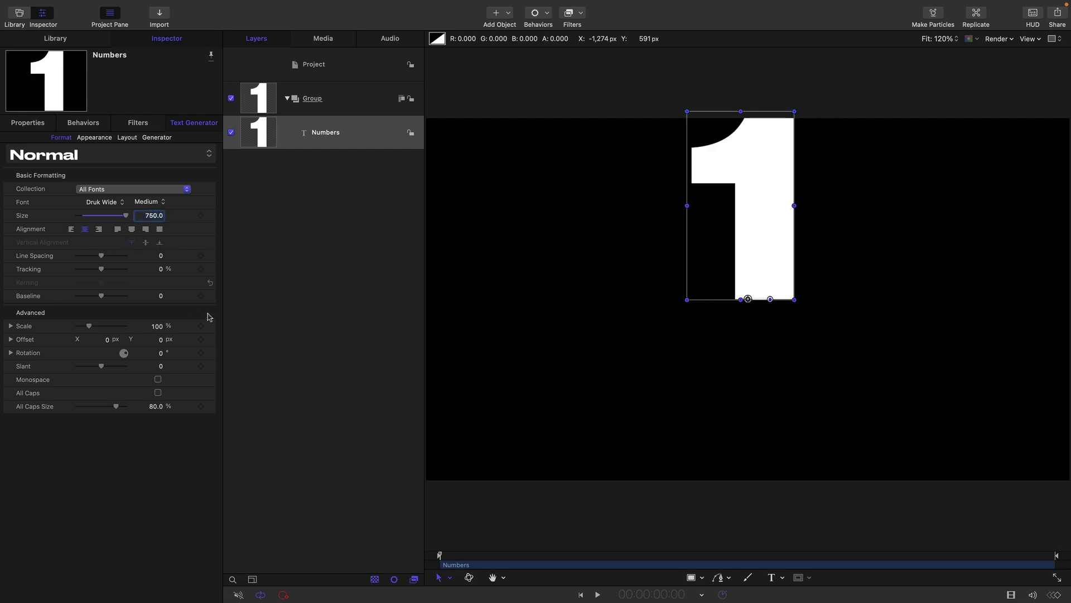
click(161, 295)
text(-250)
key(Return)
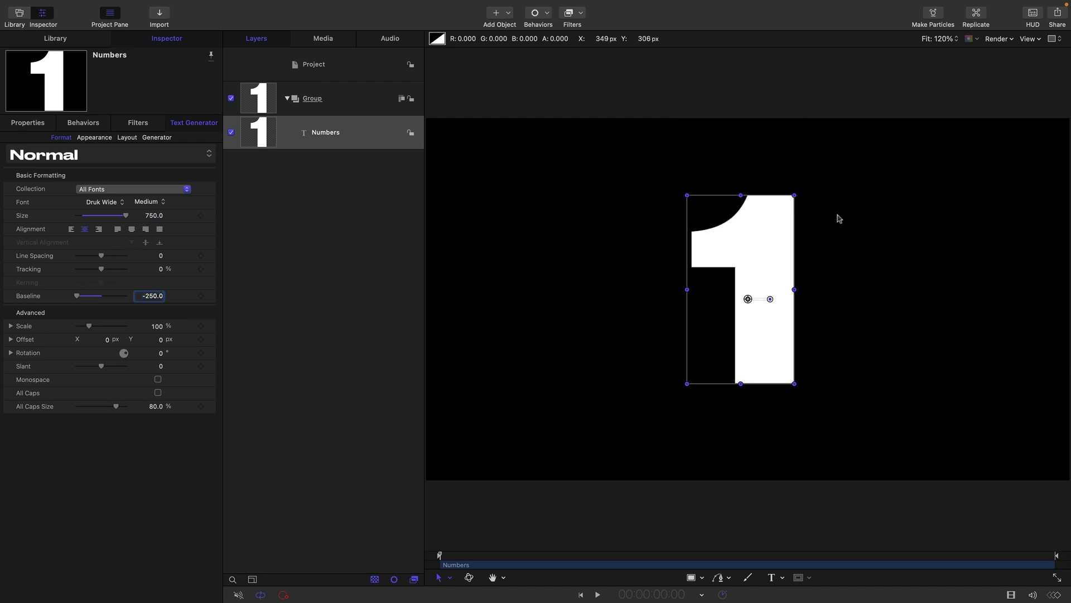
Set the Numbers generator's Start to 9 and End to 0, then preview the countdown
click(157, 138)
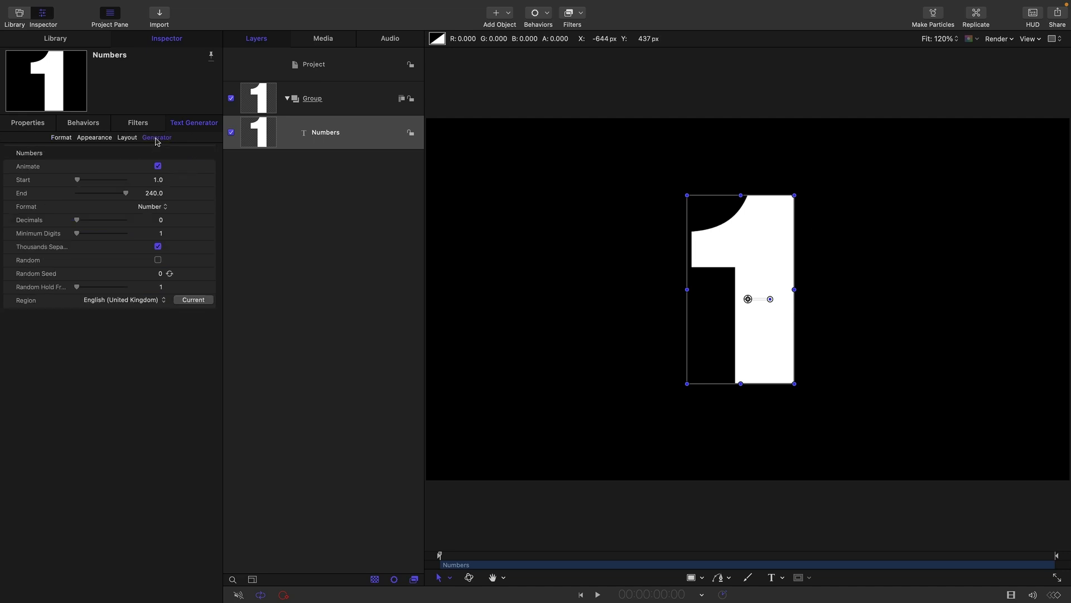
click(158, 180)
text(9)
key(Tab)
text(0)
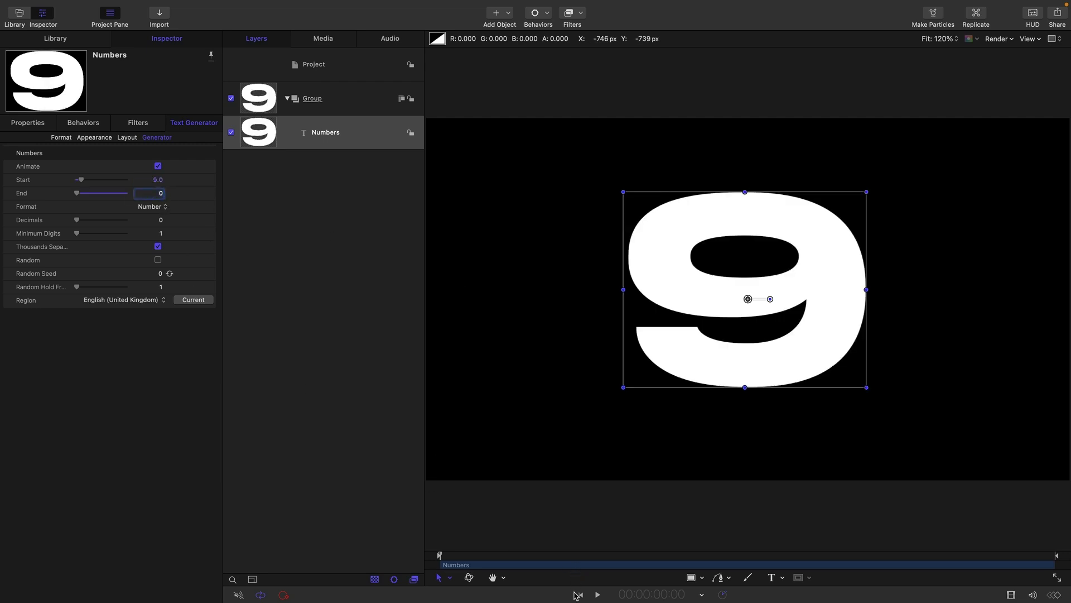
click(597, 595)
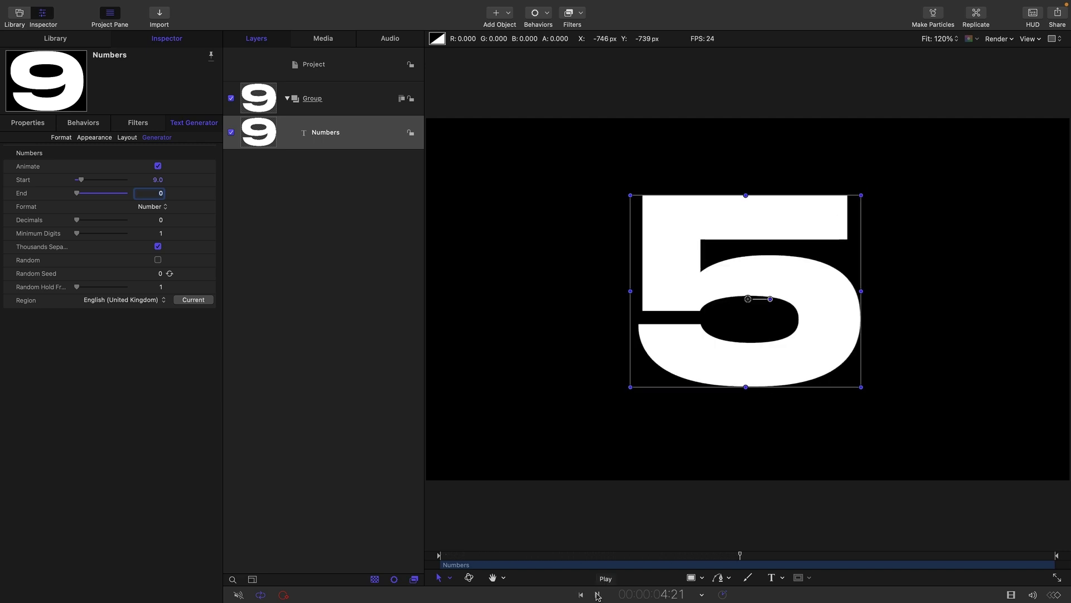
click(598, 594)
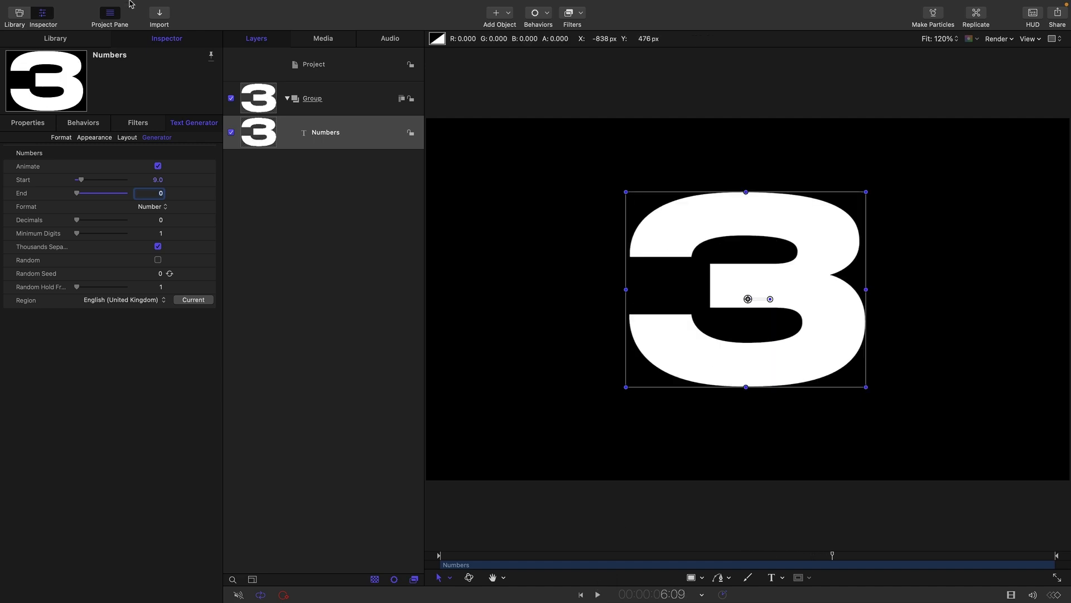
Create a new Group 1 below the countdown group and hide the countdown Group
click(152, 7)
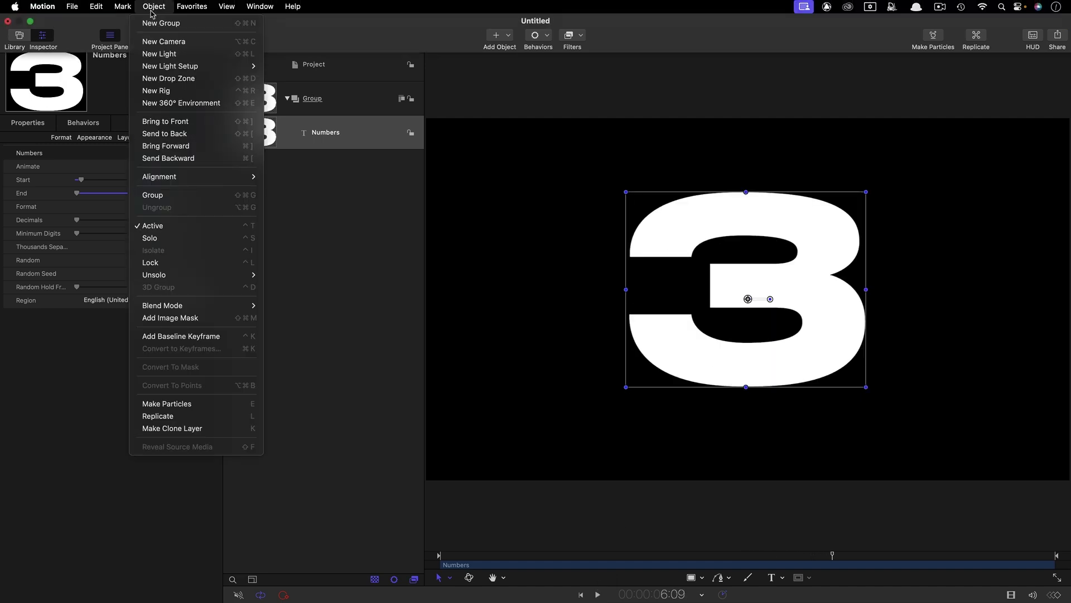
click(156, 24)
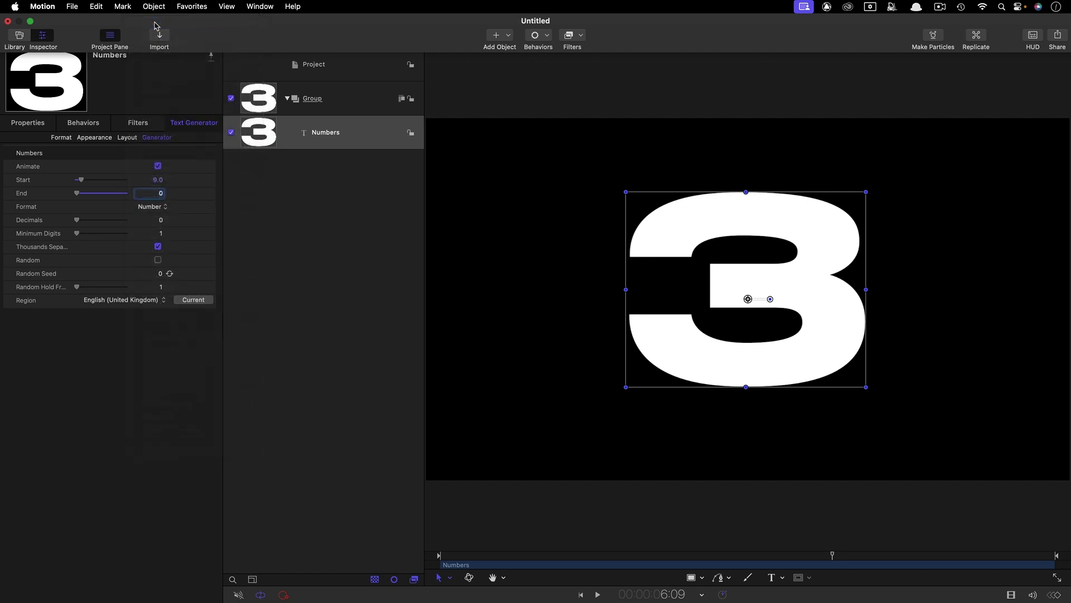
drag(317, 139, 260, 246)
click(231, 98)
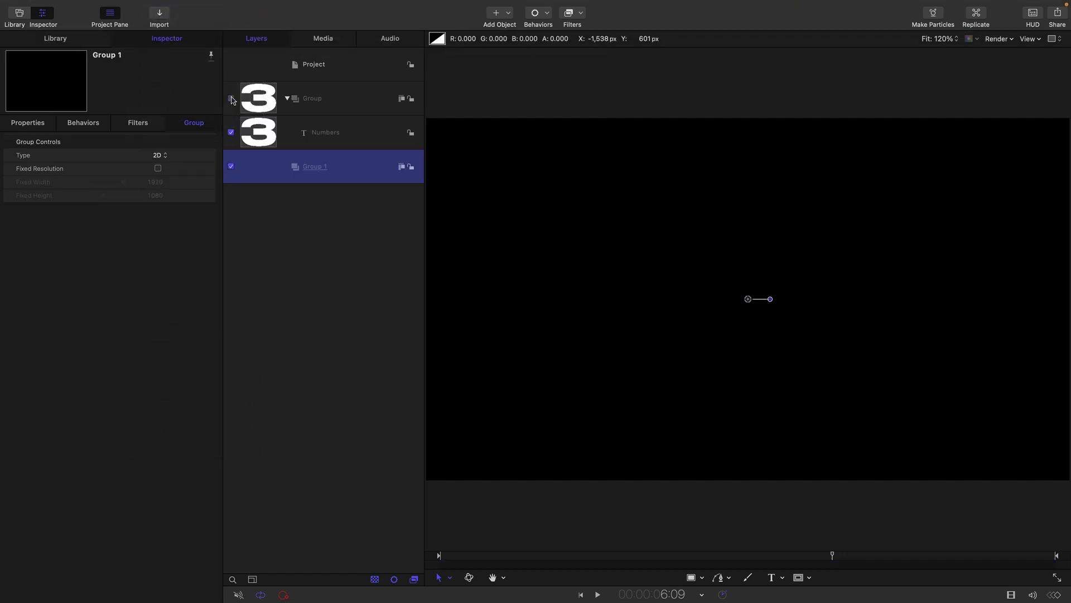
Add a black Color Solid generator into Group 1
click(48, 39)
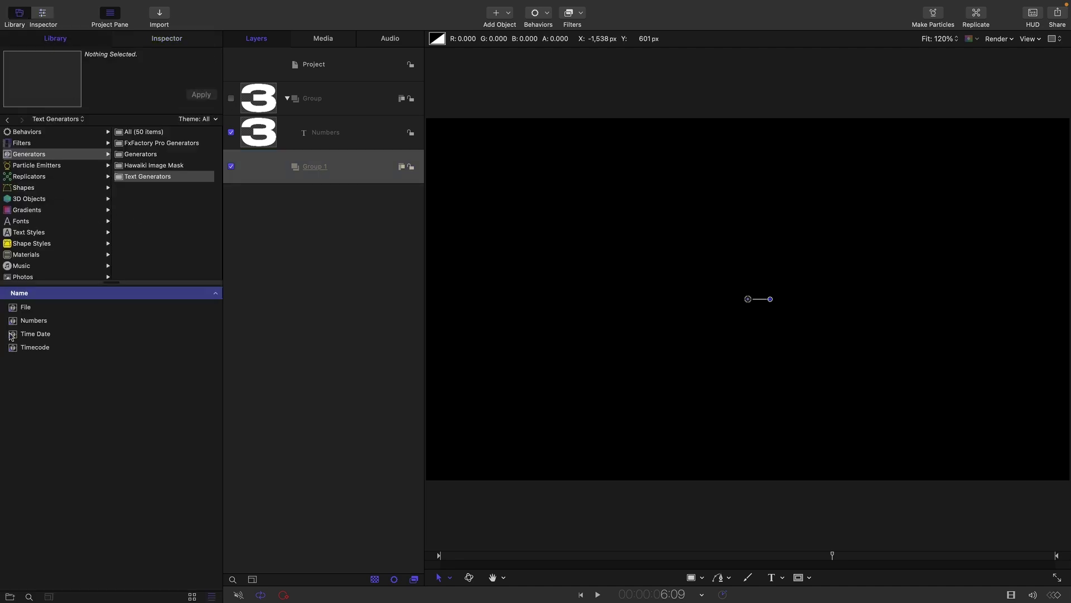
click(146, 156)
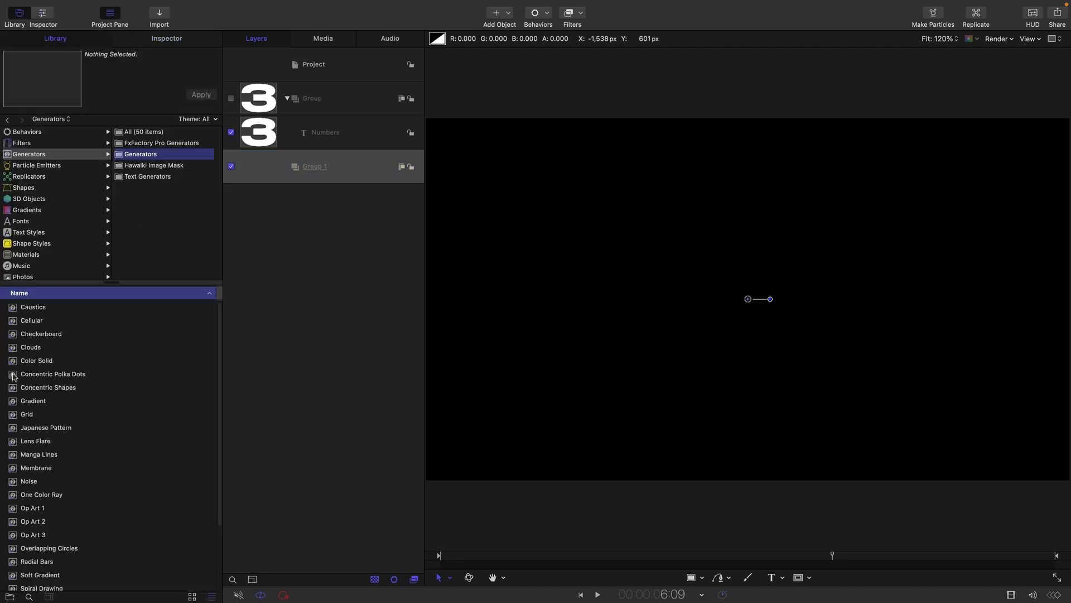
drag(10, 364, 313, 178)
click(225, 192)
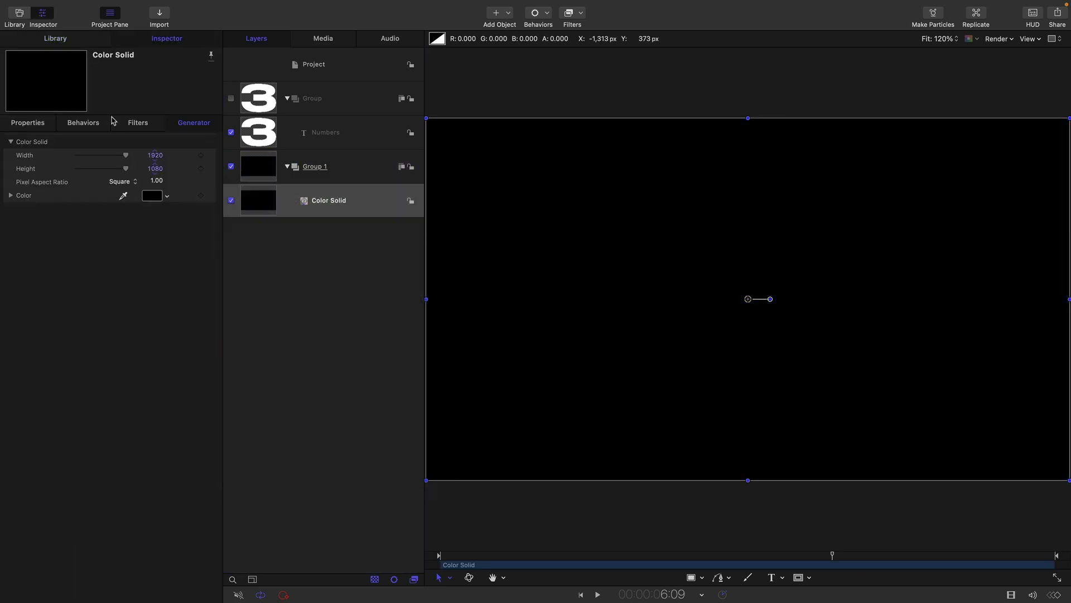
click(46, 39)
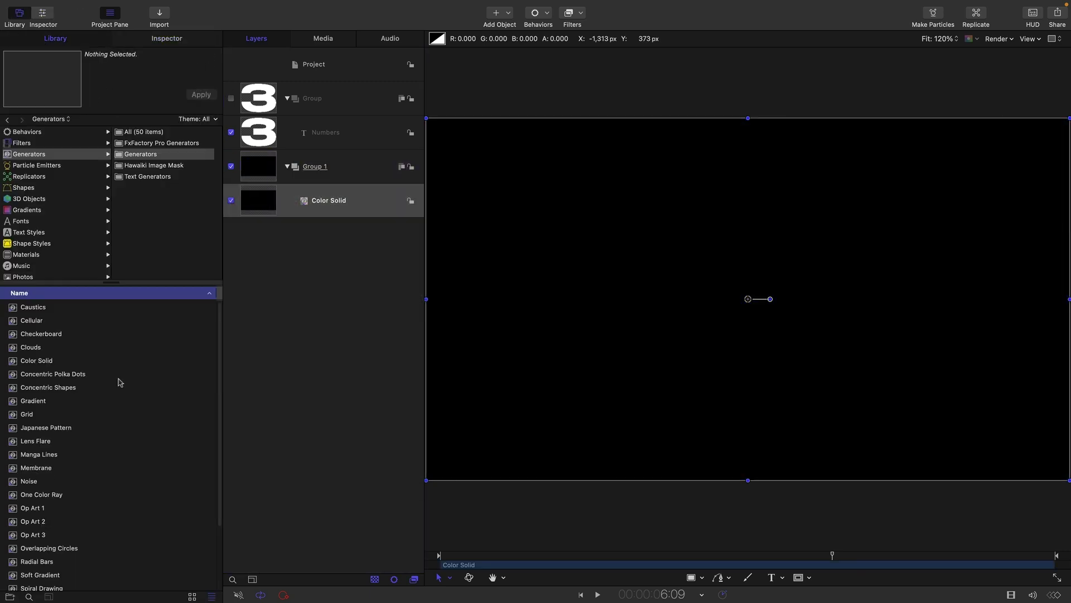
Add a Membrane generator to Group 1 with a height of 1920
drag(20, 466, 295, 198)
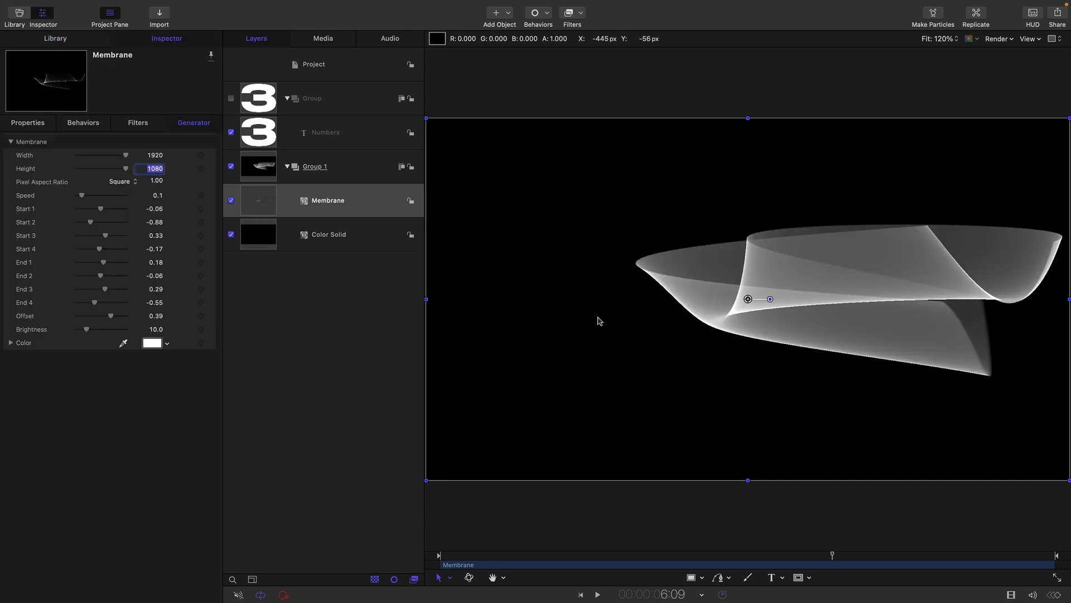
text(192)
key(Return)
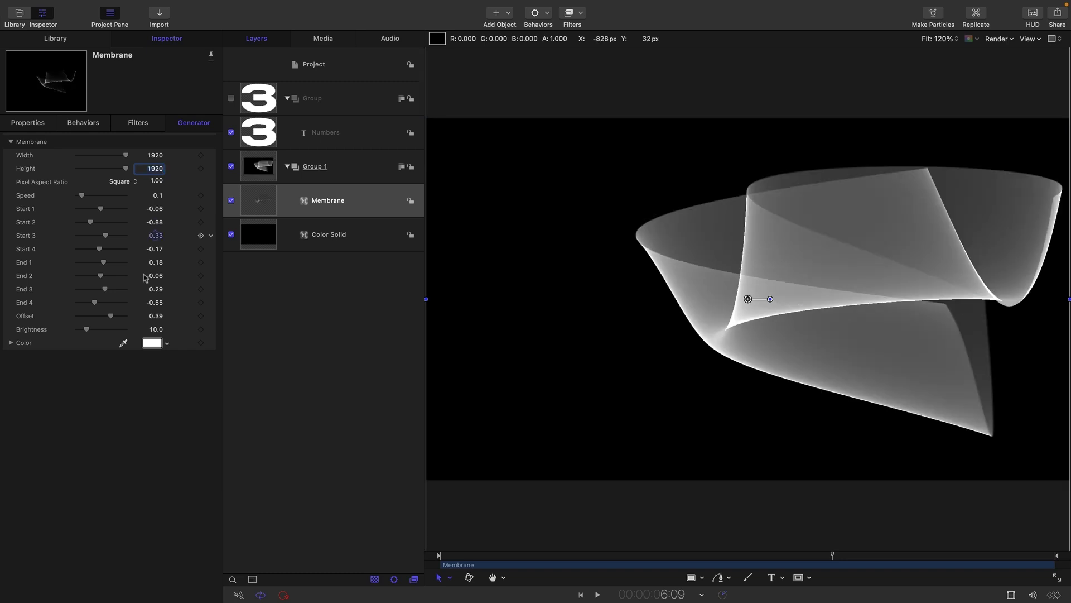
drag(545, 558, 387, 556)
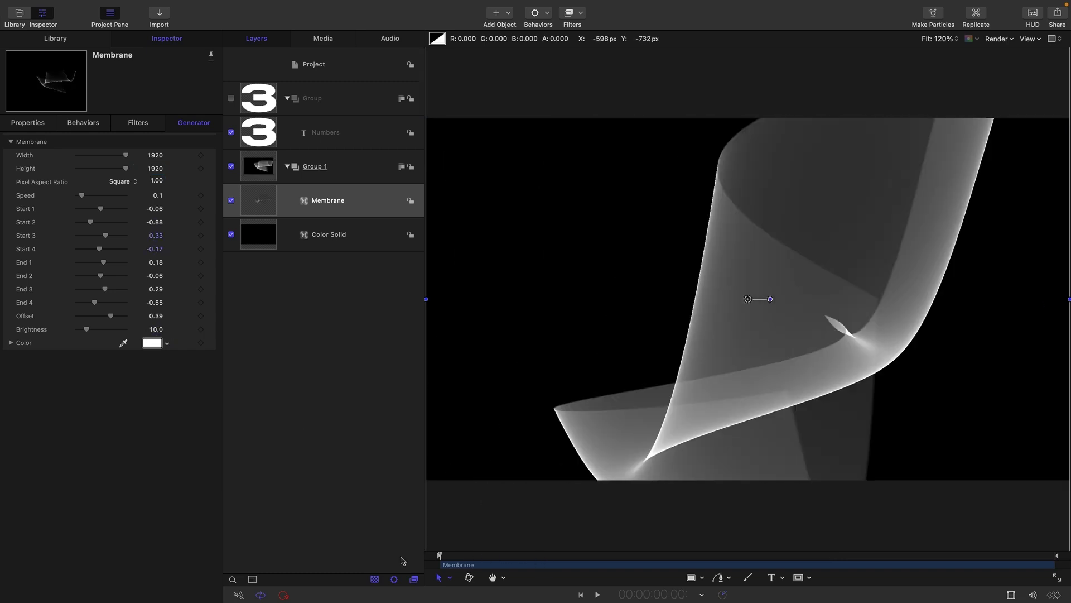
Set the Membrane's Offset to 0.47 and tint it blue
click(157, 316)
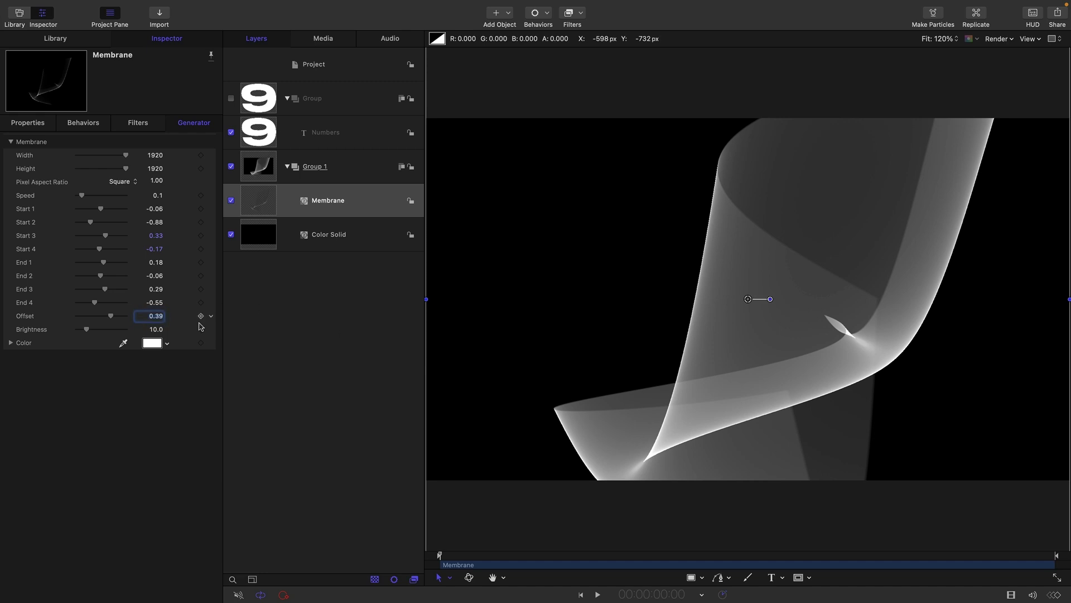
drag(111, 319, 113, 319)
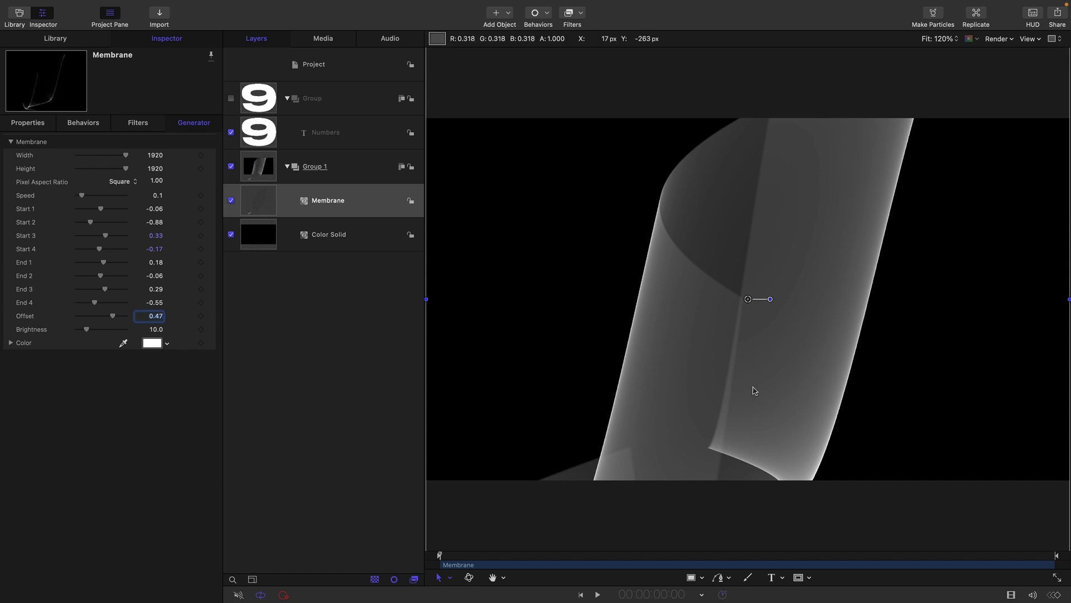
click(151, 342)
drag(309, 346, 301, 356)
click(224, 192)
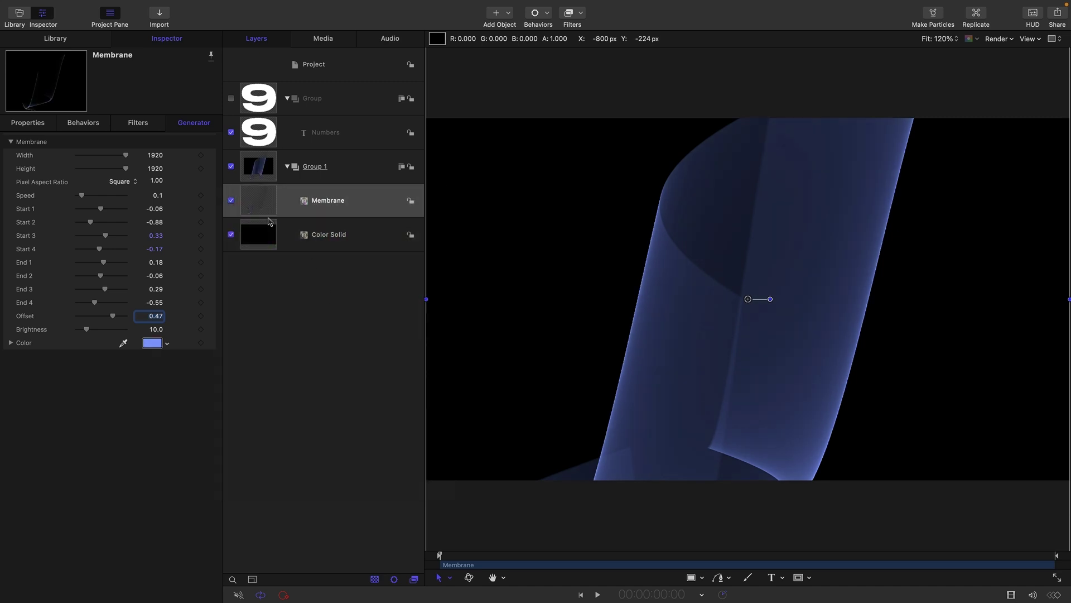
Duplicate the Membrane as a green copy with its Offset raised to 0.6
right_click(255, 197)
click(276, 236)
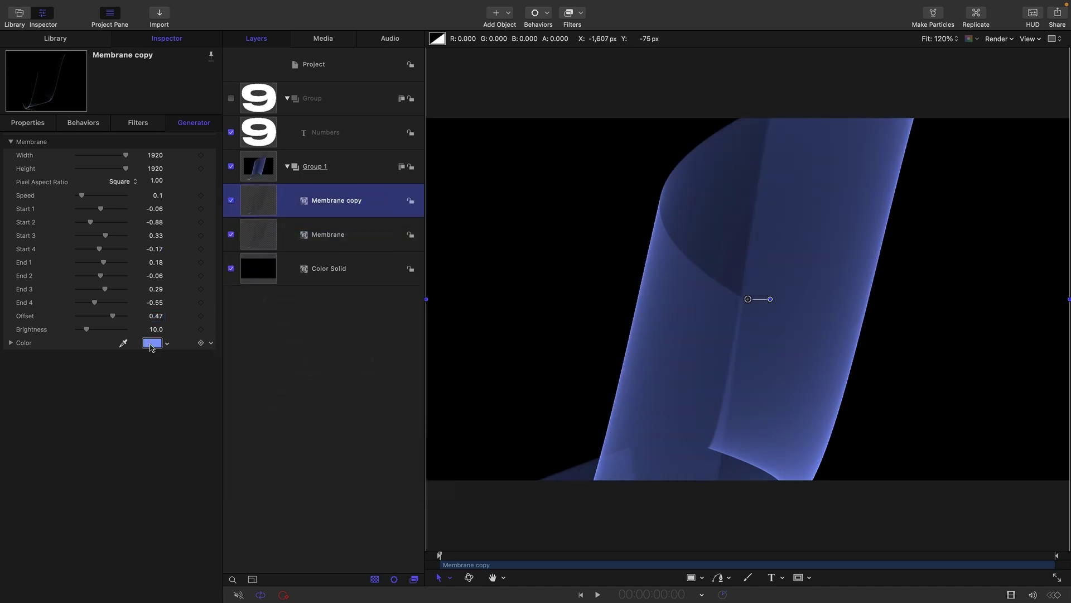
drag(298, 355, 287, 246)
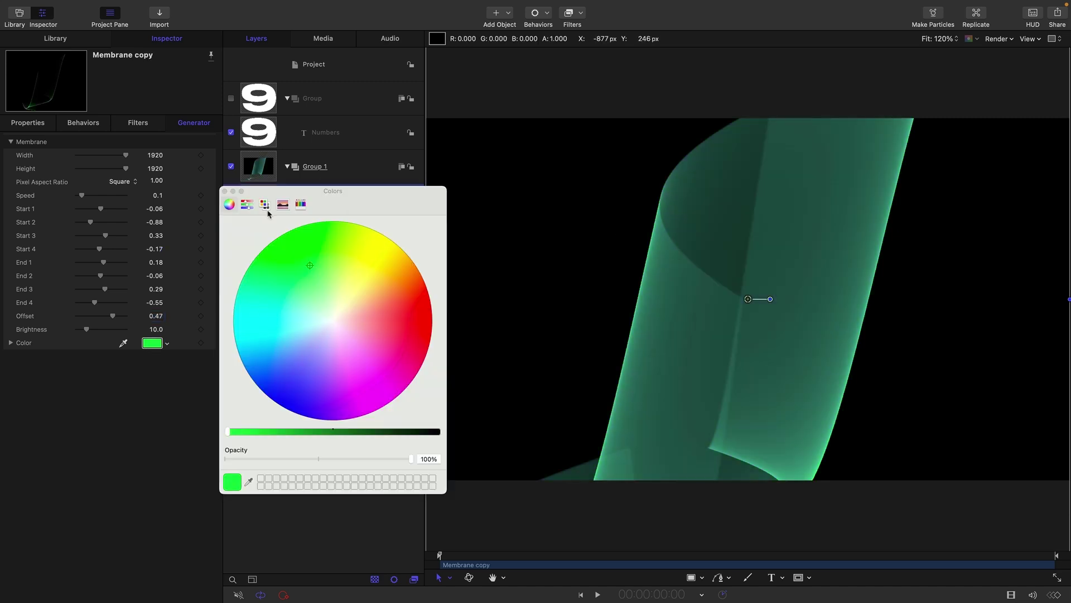
click(224, 191)
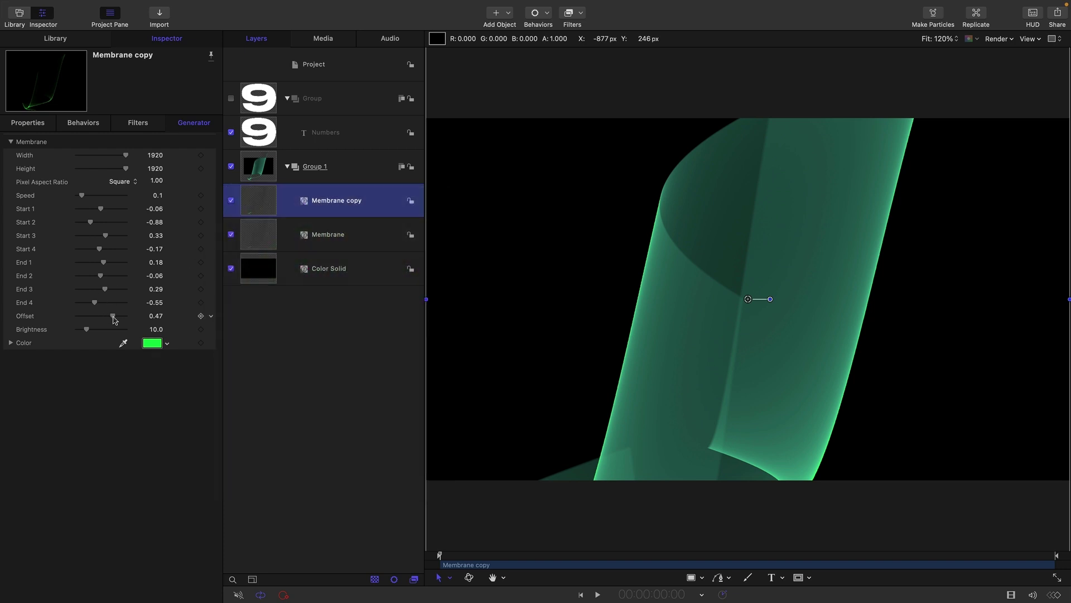
mouse_move(113, 319)
mouse_down()
mouse_move(133, 318)
mouse_move(116, 316)
mouse_up()
Duplicate the green copy, colour it pink-red and lower its Offset to 0.1
right_click(256, 191)
click(289, 239)
click(152, 343)
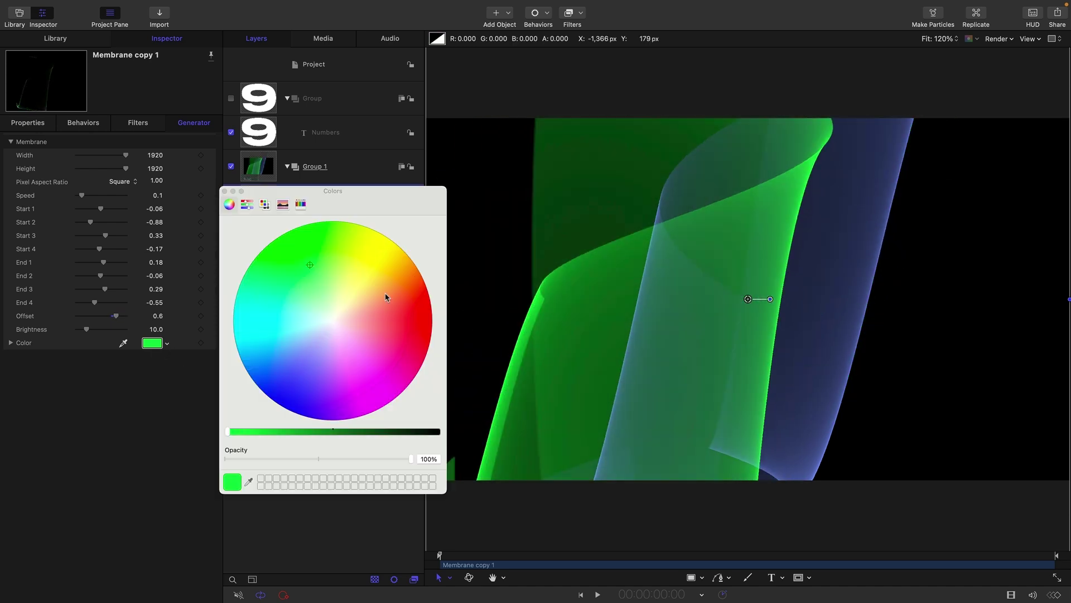
drag(311, 265, 403, 341)
click(224, 191)
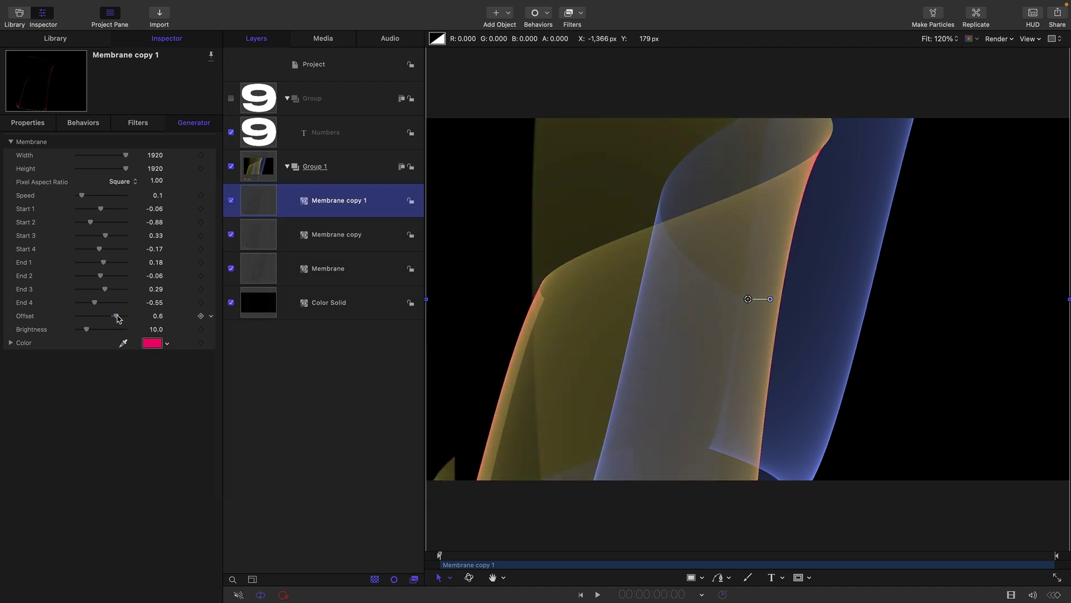
drag(118, 318, 107, 319)
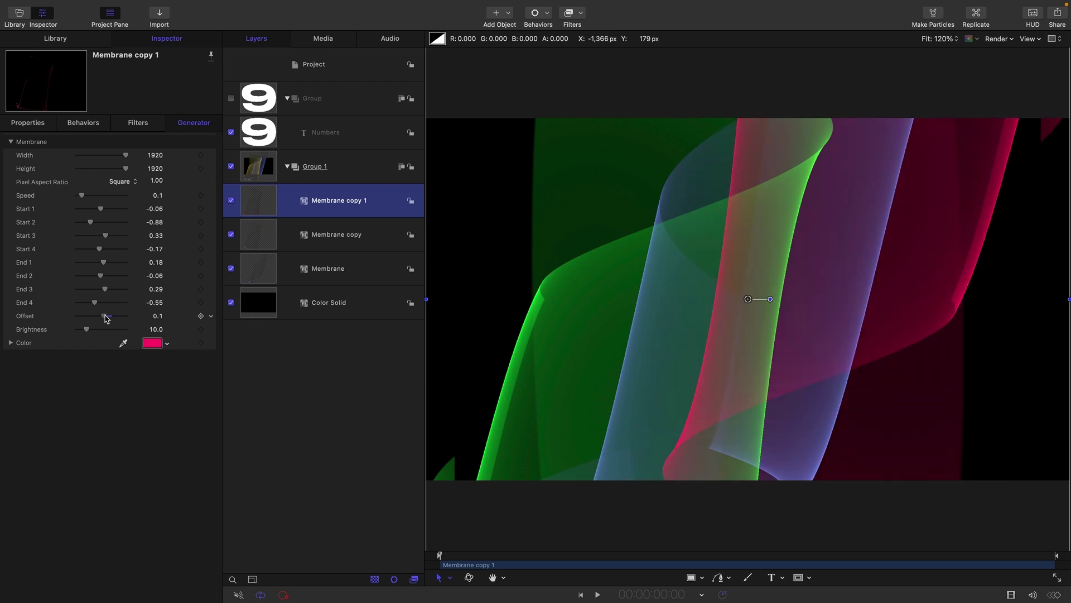
Rename Group 1 to Texture, give it a fixed 1080×1080 resolution, and hide it
click(288, 166)
double_click(316, 167)
text(Texture)
key(Return)
click(157, 169)
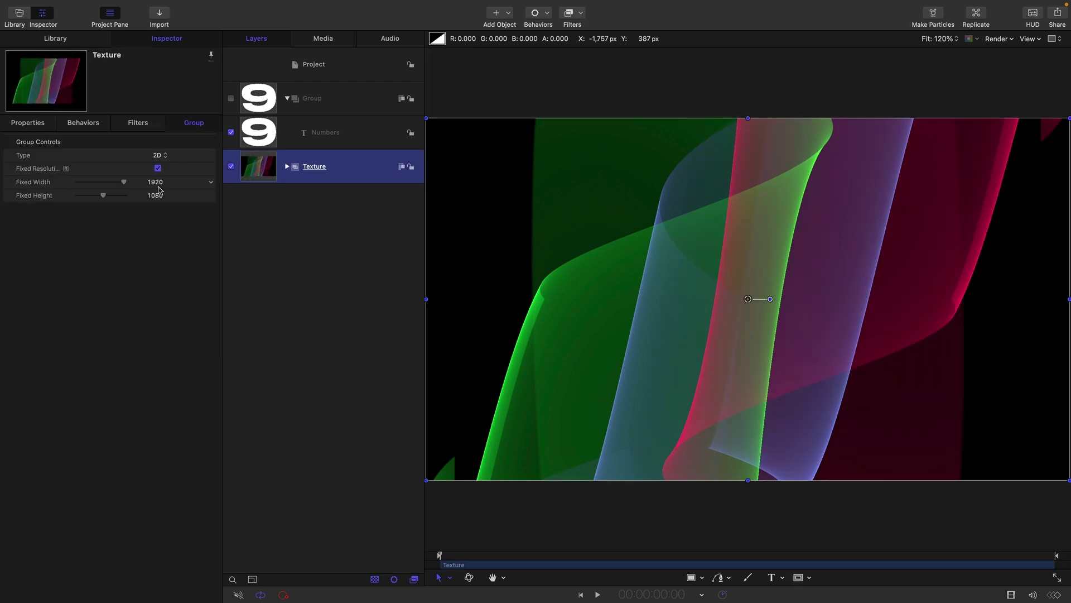
key(Tab)
text(1080)
key(Return)
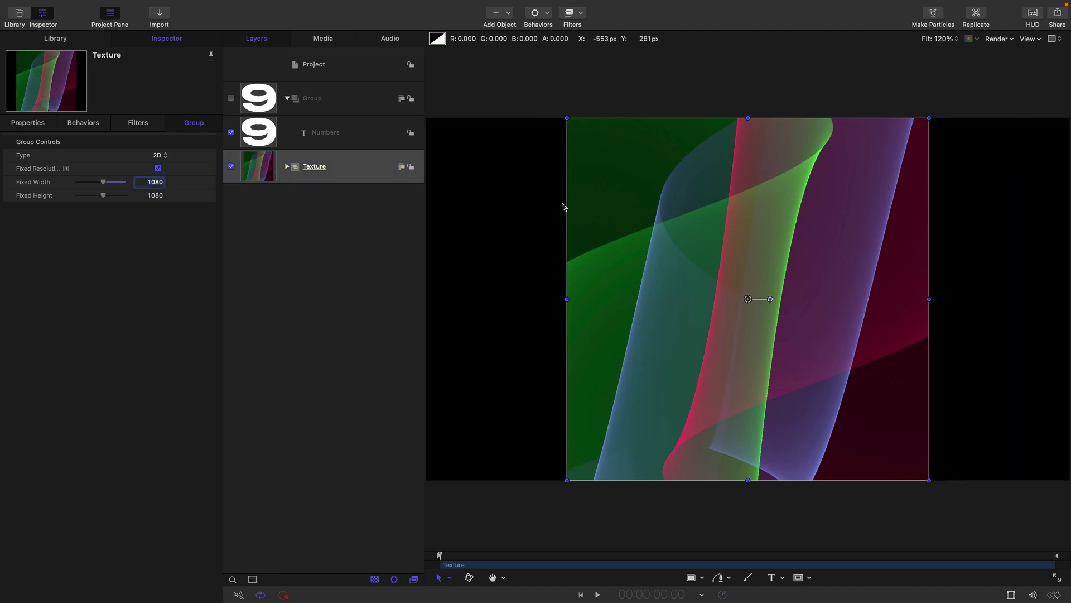
click(231, 167)
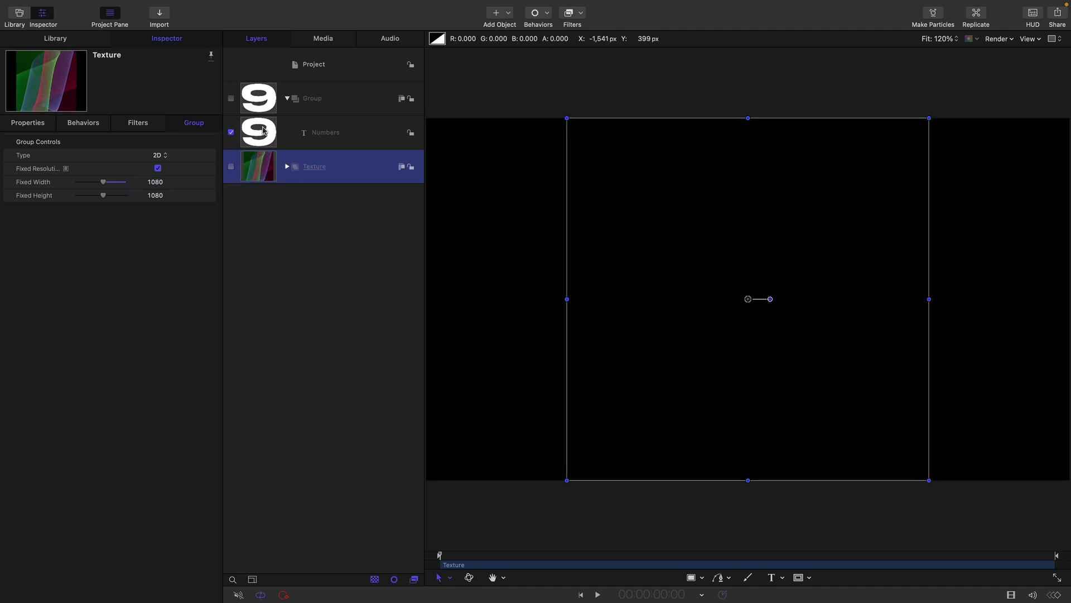
Fill the Numbers face with the Texture layer and show the countdown Group again
click(263, 131)
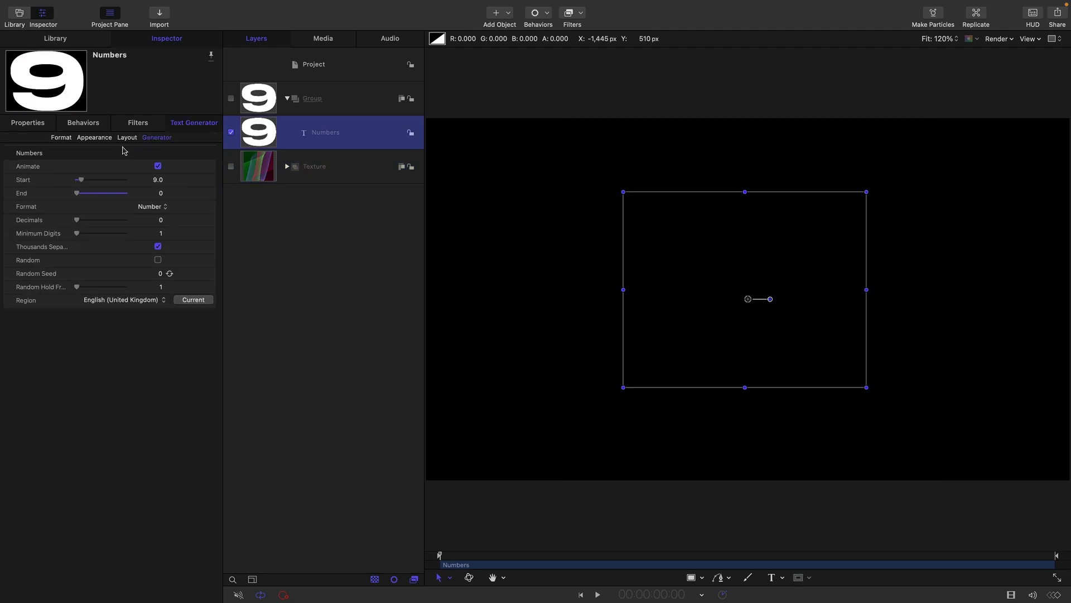
click(100, 138)
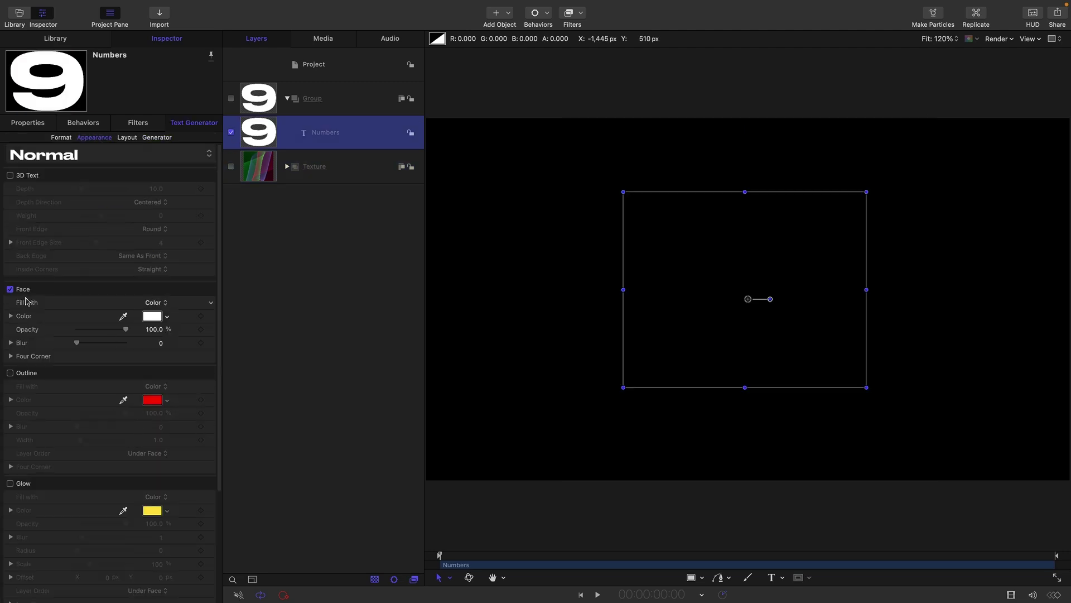
click(155, 304)
click(162, 329)
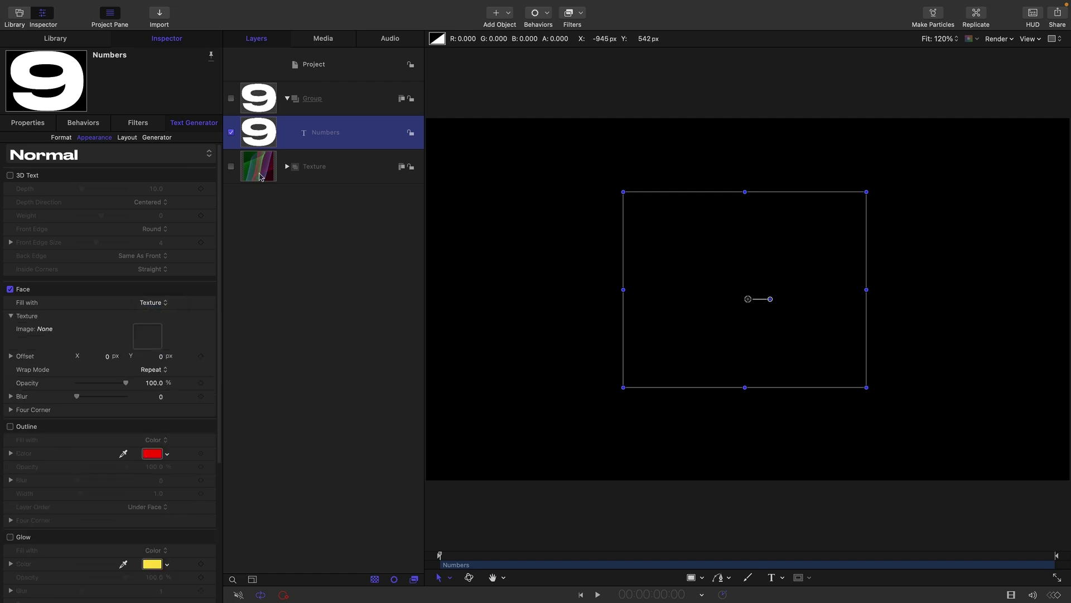
drag(261, 174, 144, 337)
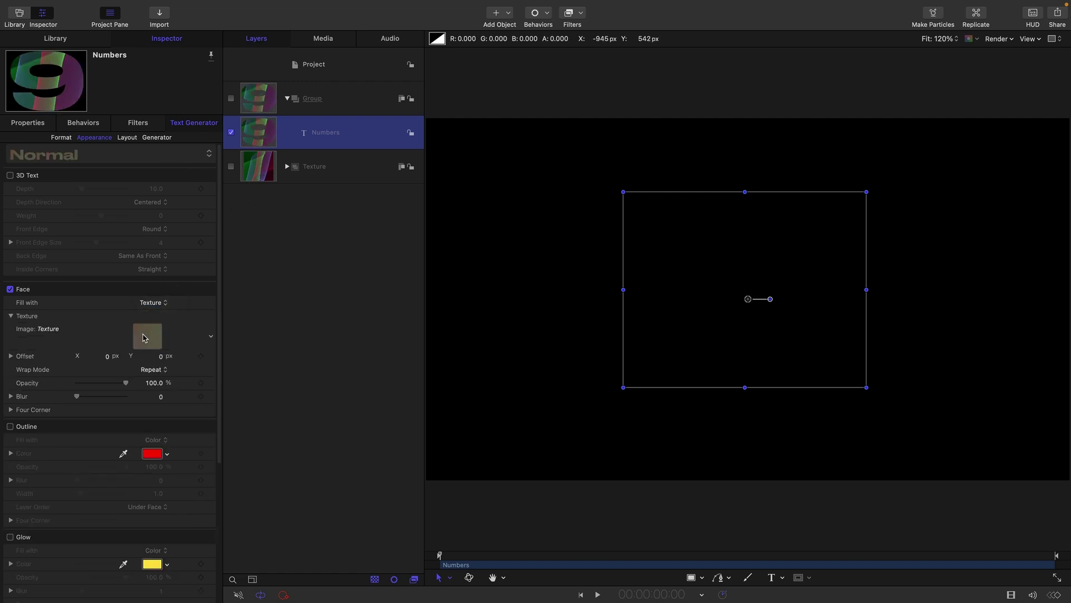
click(231, 99)
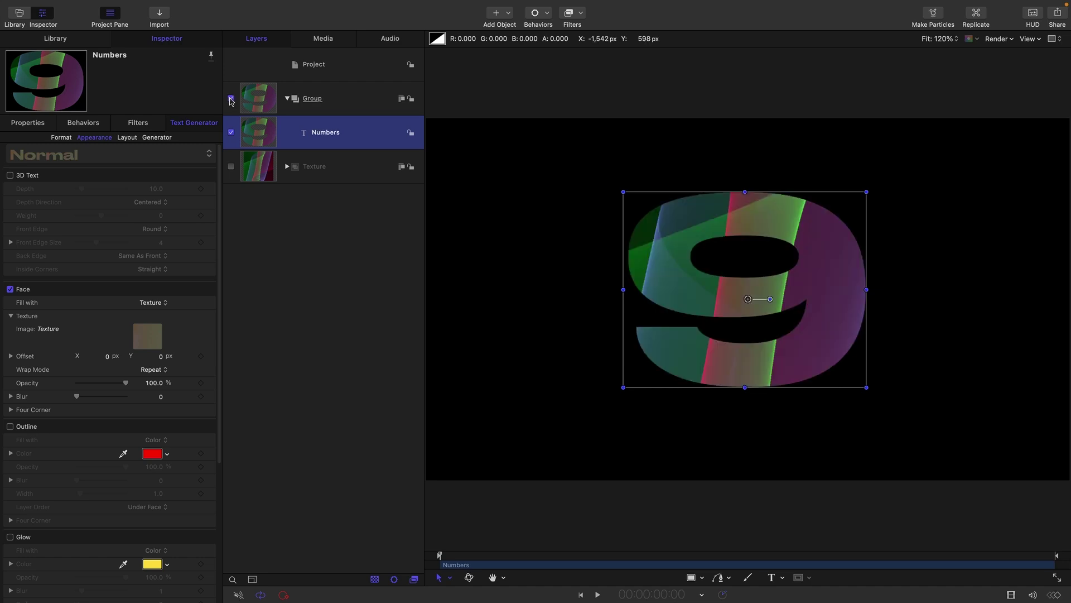
click(288, 169)
Set the Speed of Membrane copy 1 and the original Membrane to 0
click(259, 203)
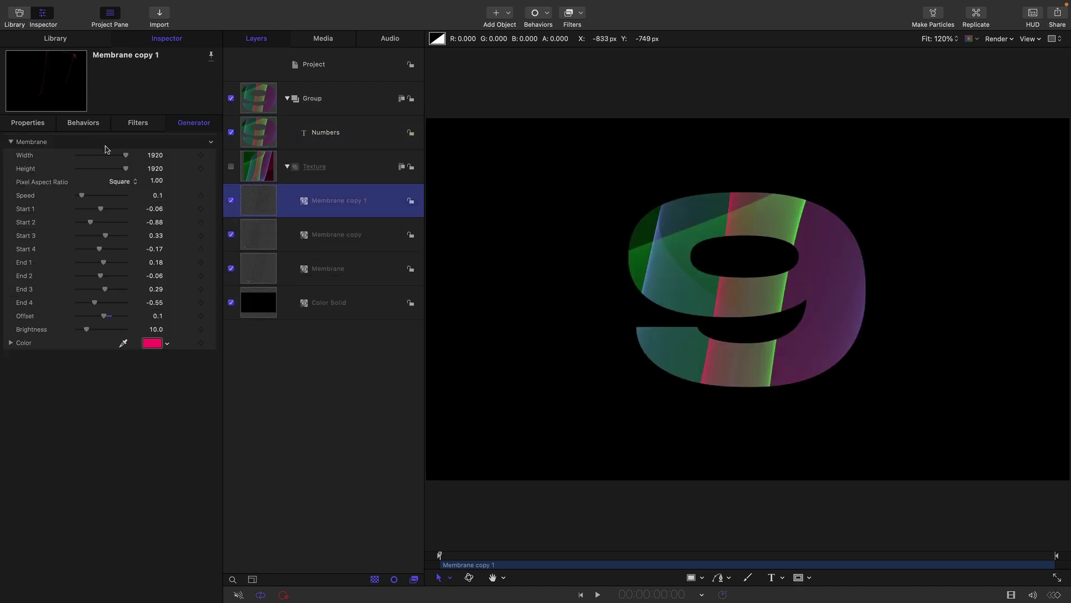
drag(81, 196, 50, 196)
click(256, 240)
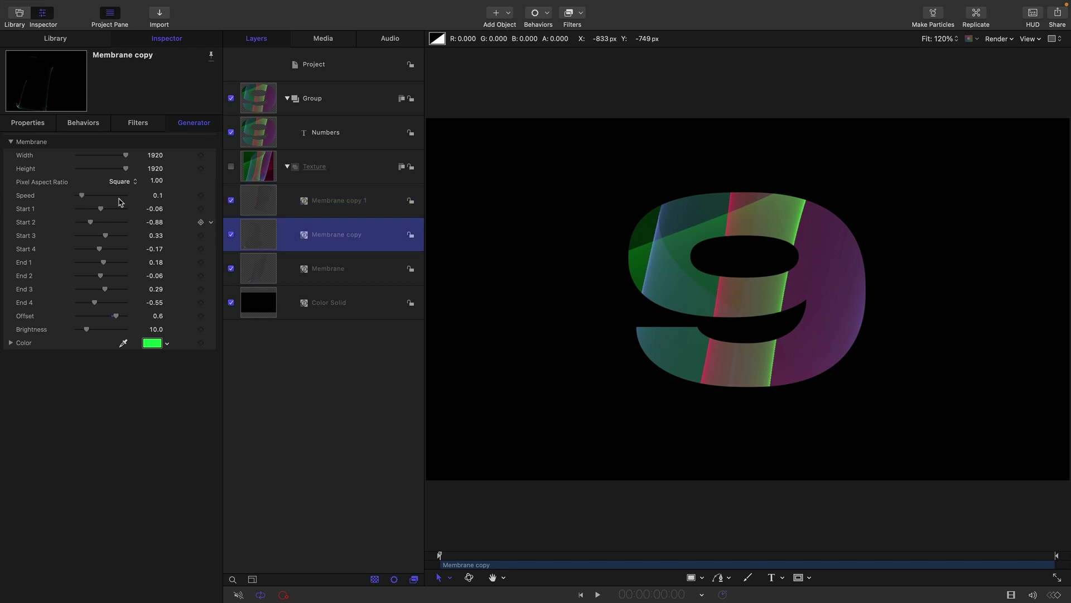
click(265, 268)
drag(81, 196, 76, 196)
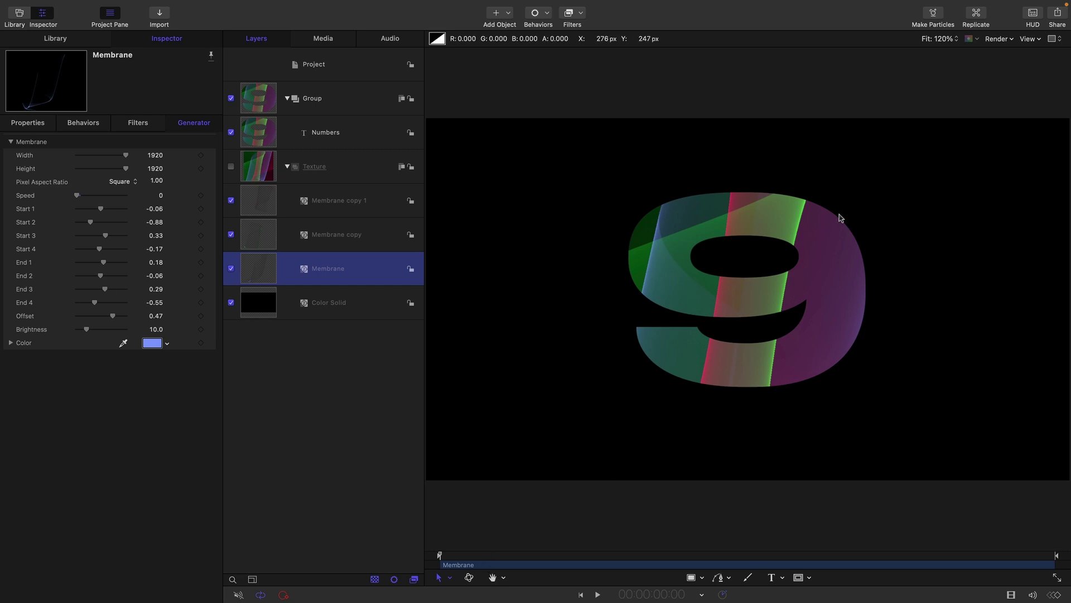
click(287, 166)
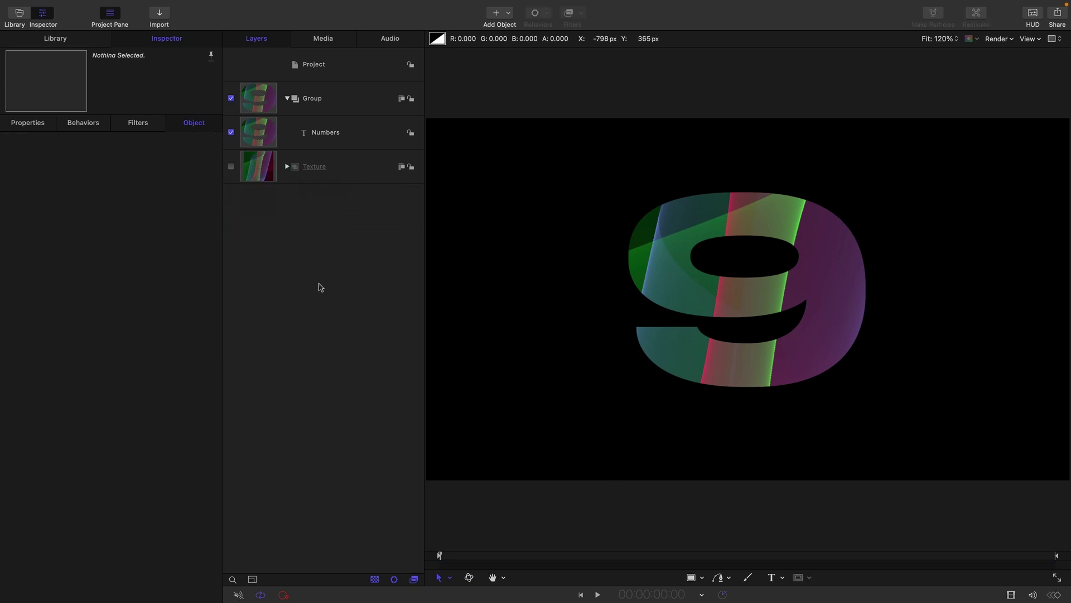
Replicate the Numbers text as a 3D Line-shaped replicator
click(259, 136)
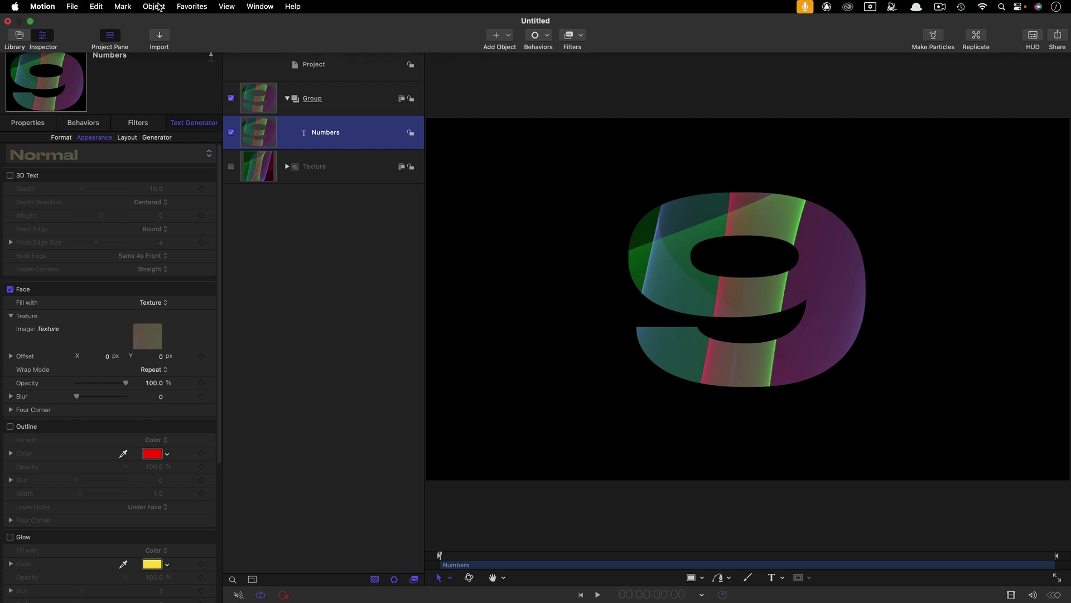
click(155, 6)
click(217, 416)
click(145, 156)
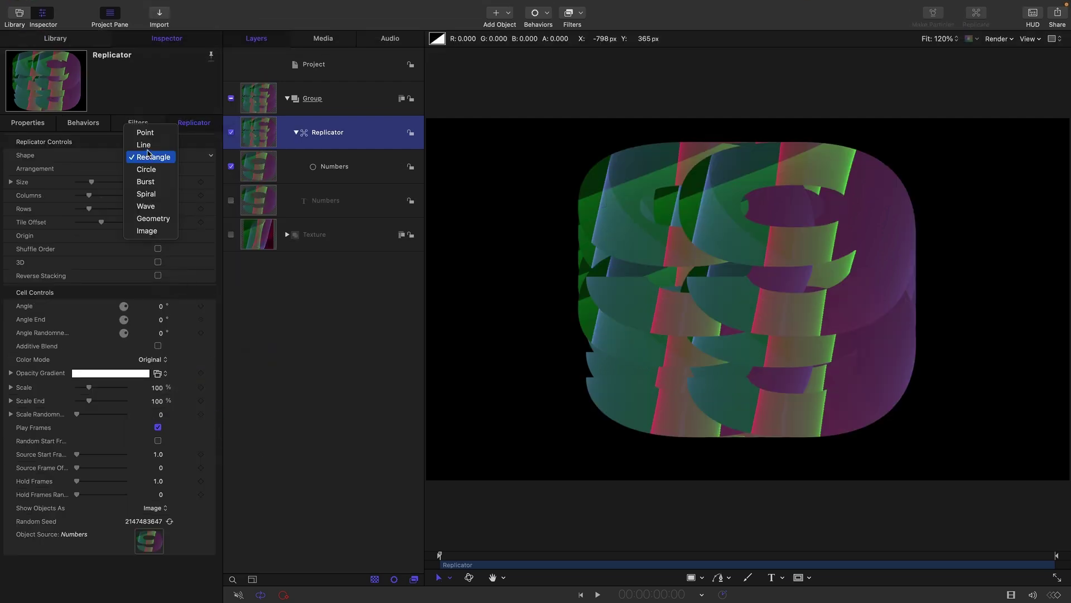
click(144, 146)
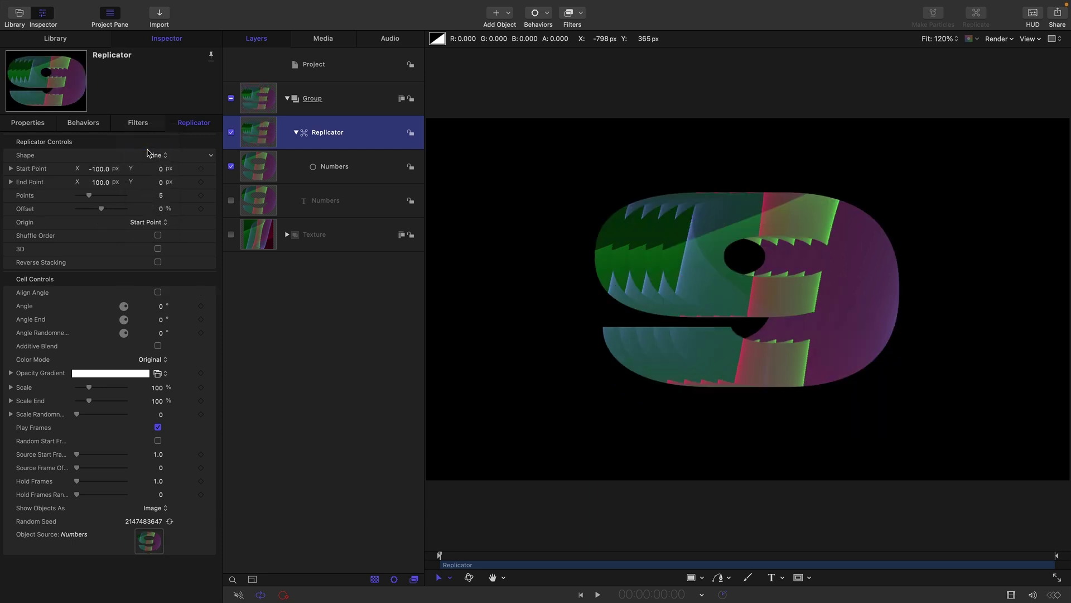
click(159, 250)
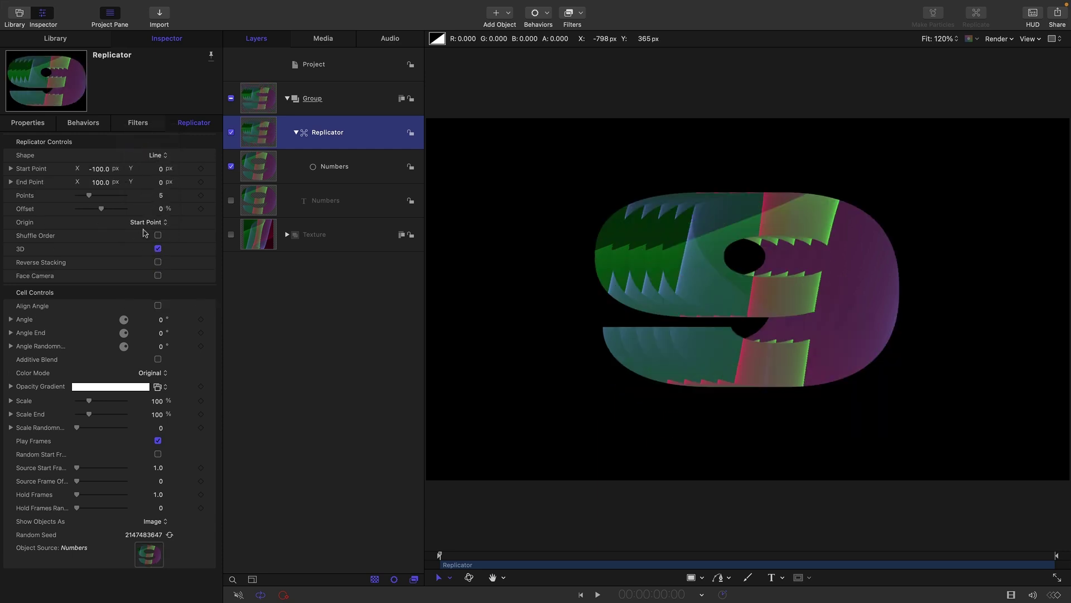
Set Start/End X to 0, 128 points, and end point X -633.4, Z -1047.2
click(99, 168)
text(0)
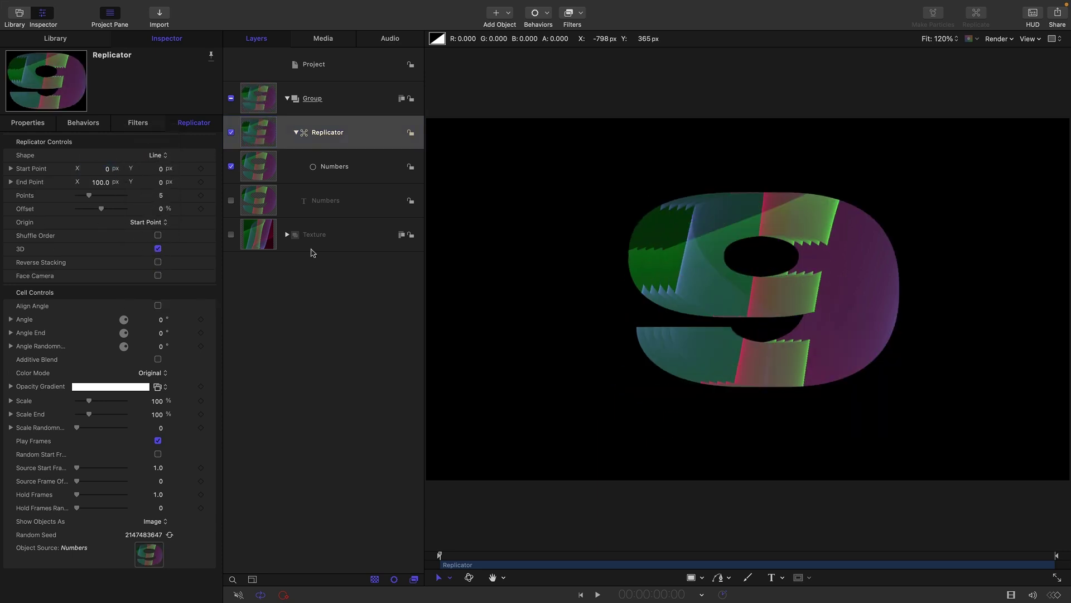
key(Tab)
key(Tab)
text(0)
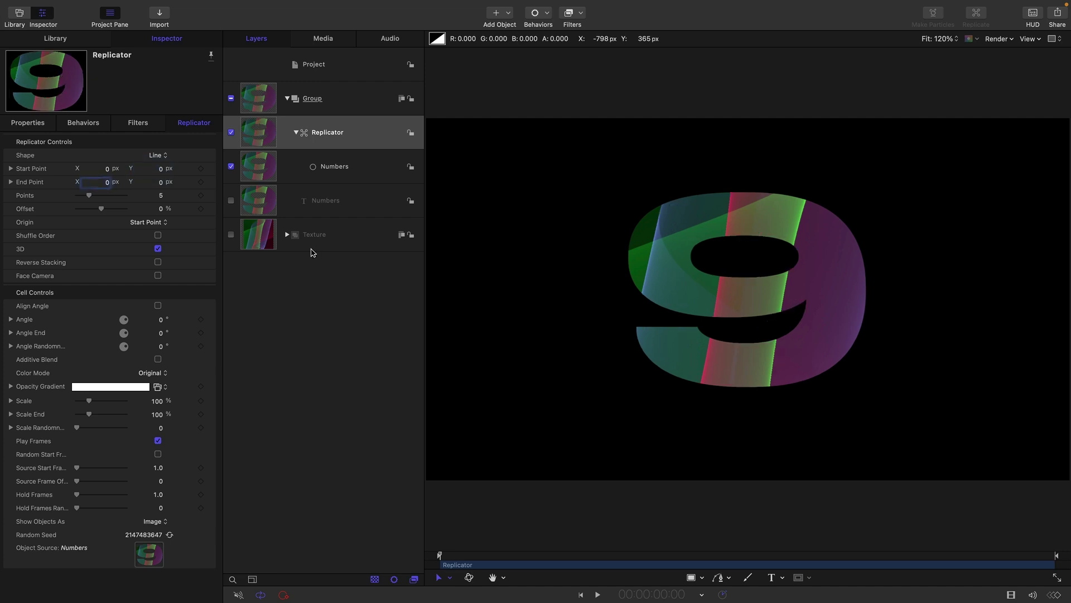
click(160, 196)
mouse_move(1069, 344)
text(128)
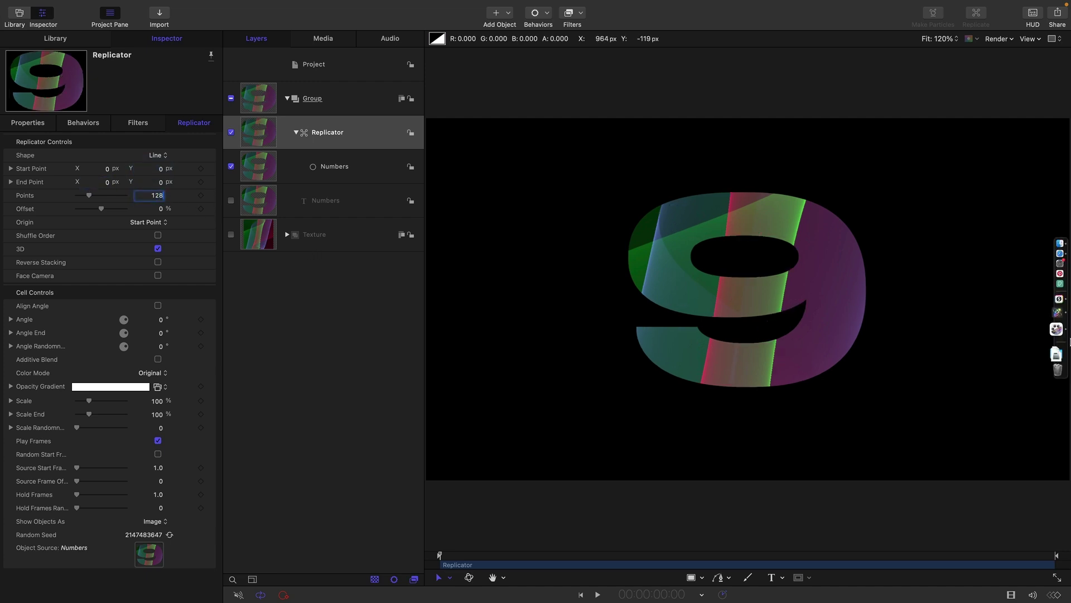
key(Return)
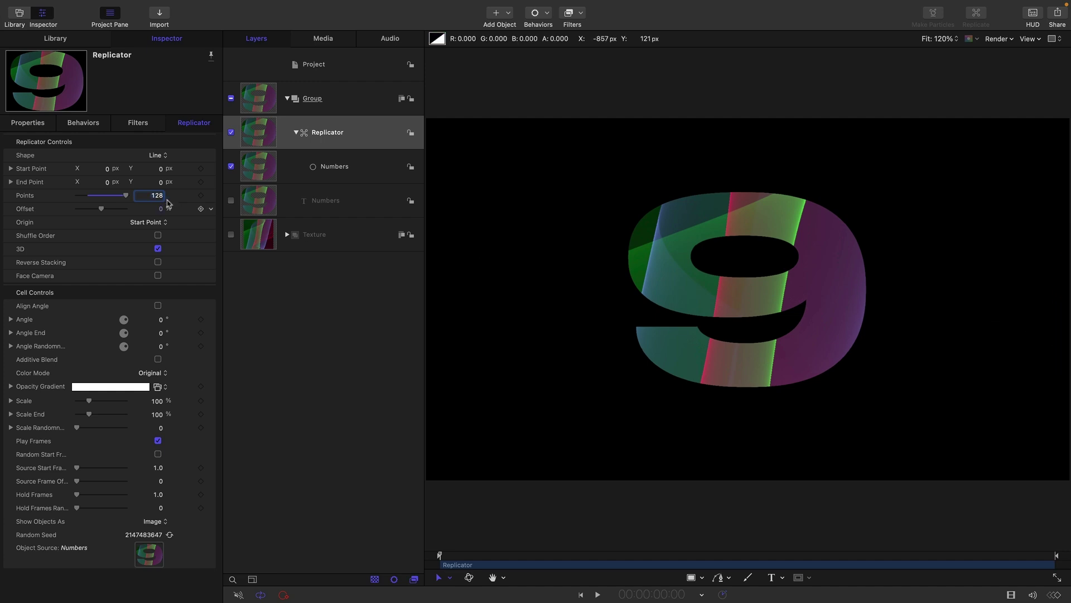
click(10, 182)
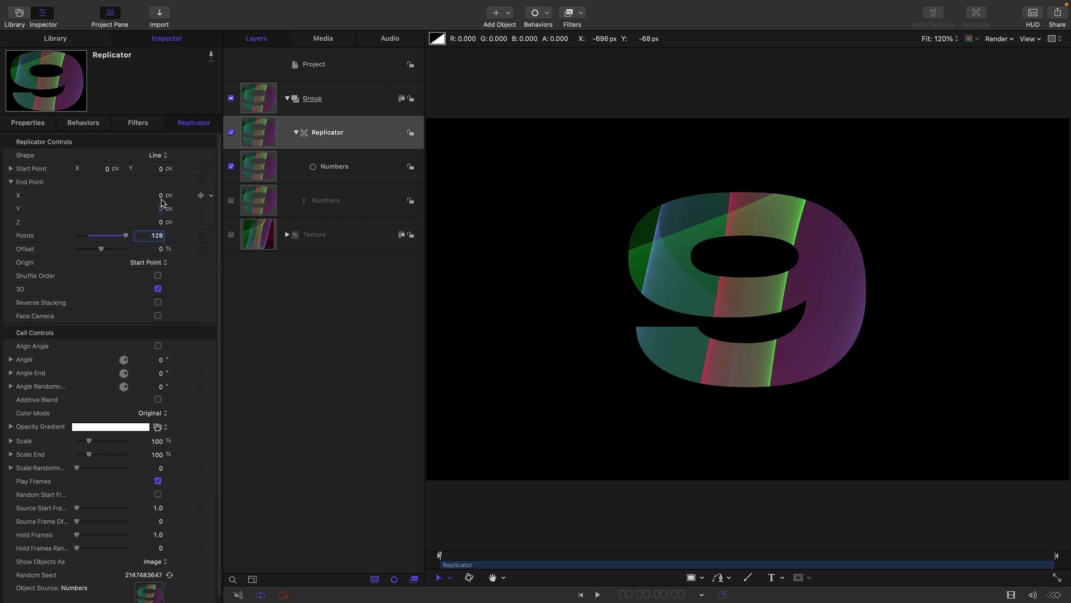
drag(162, 196, 158, 222)
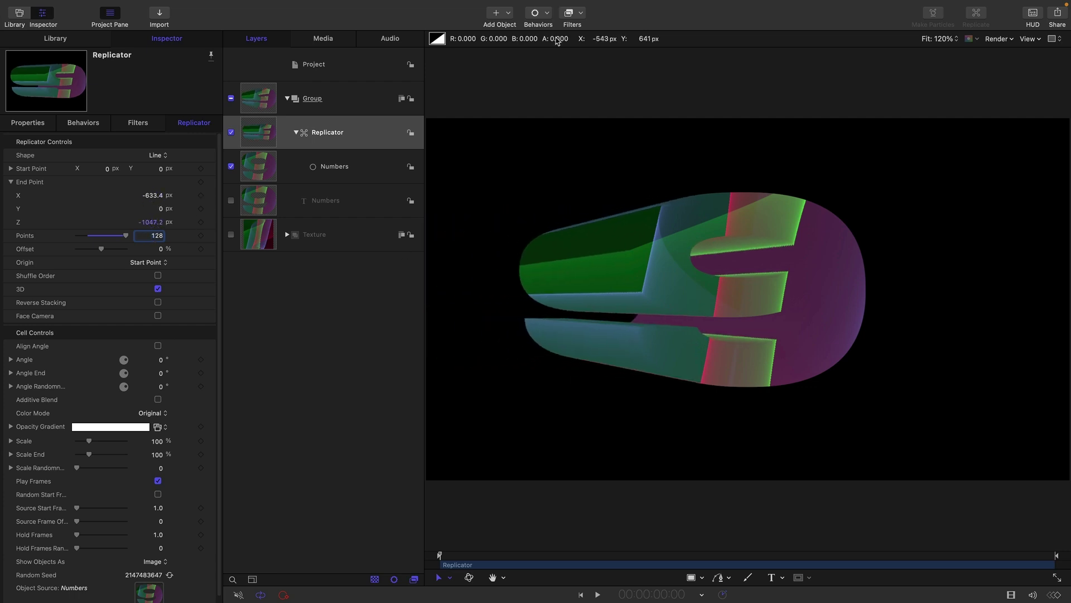
Add Opacity Gradient tags: 0% at the trail's far end, about 10% at the start
click(11, 427)
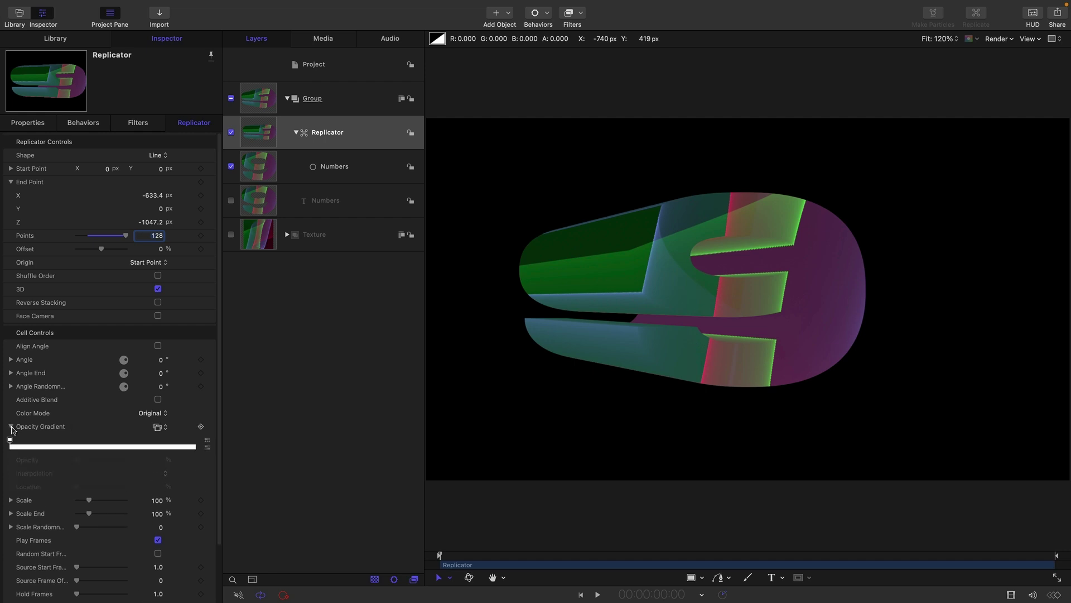
click(100, 448)
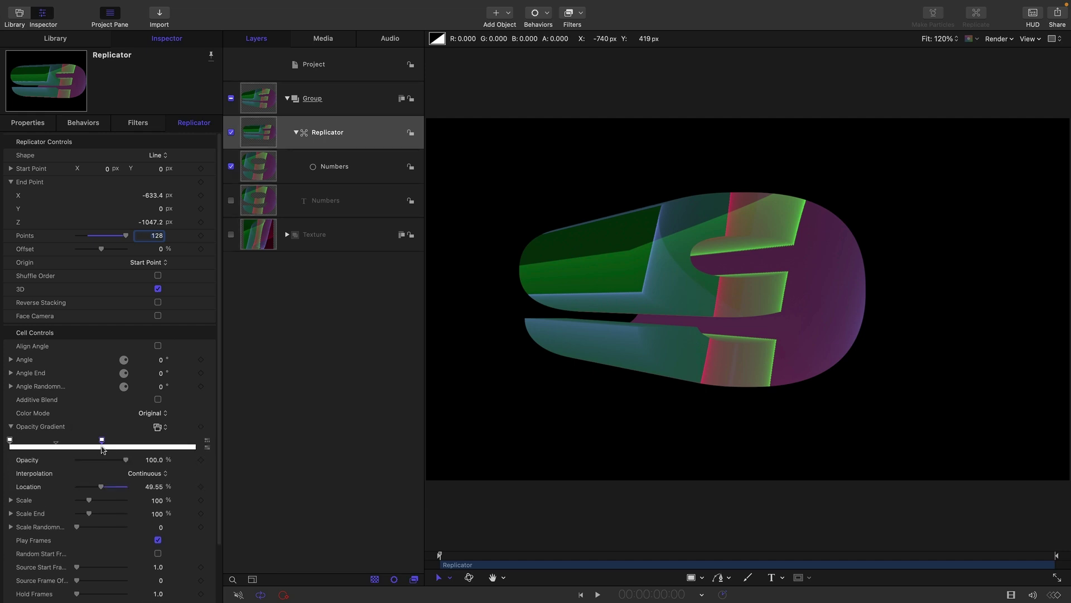
click(196, 449)
drag(126, 460, 7, 466)
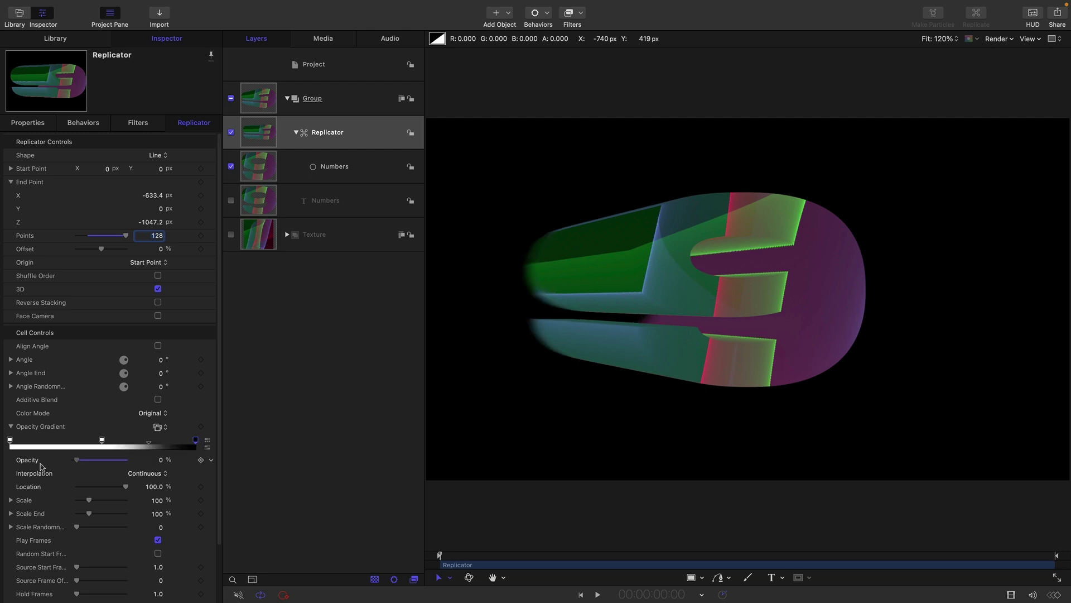
click(9, 440)
drag(123, 463, 82, 462)
click(156, 460)
text(10.0)
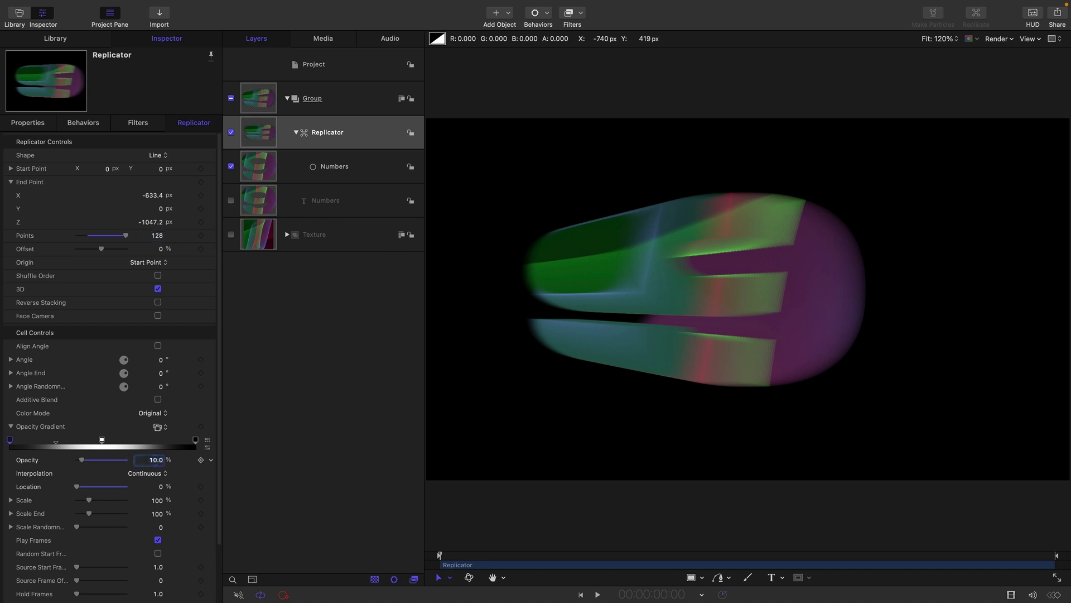
Clone the hidden Numbers text layer and move the clone above the replicator group
click(249, 204)
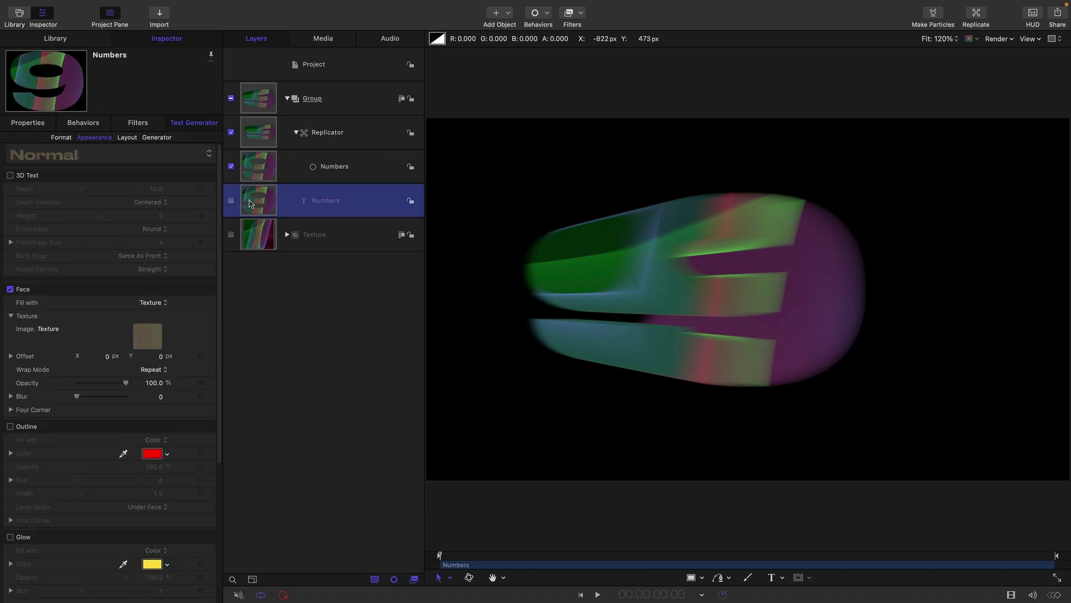
key(k)
drag(249, 203, 262, 82)
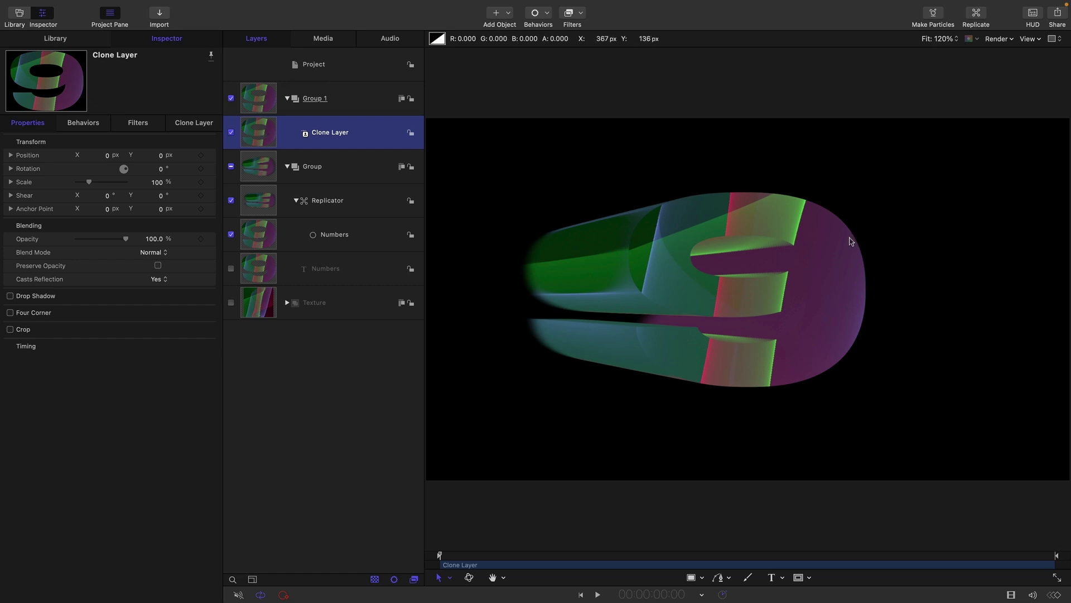
Add a Fill filter to the clone and set its colour to black
click(582, 14)
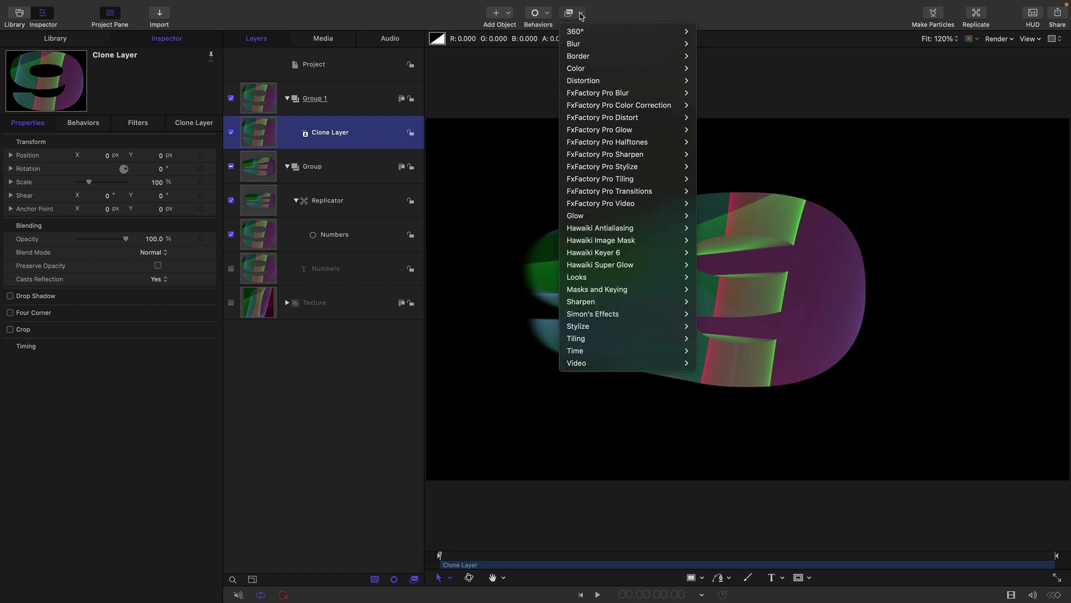
mouse_move(602, 333)
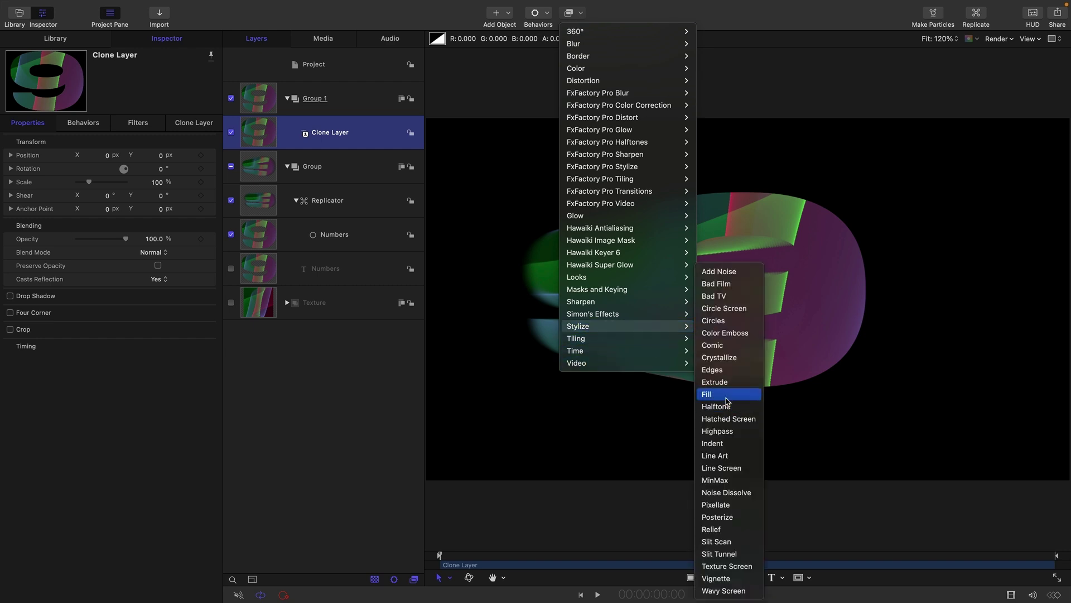
click(708, 394)
click(152, 169)
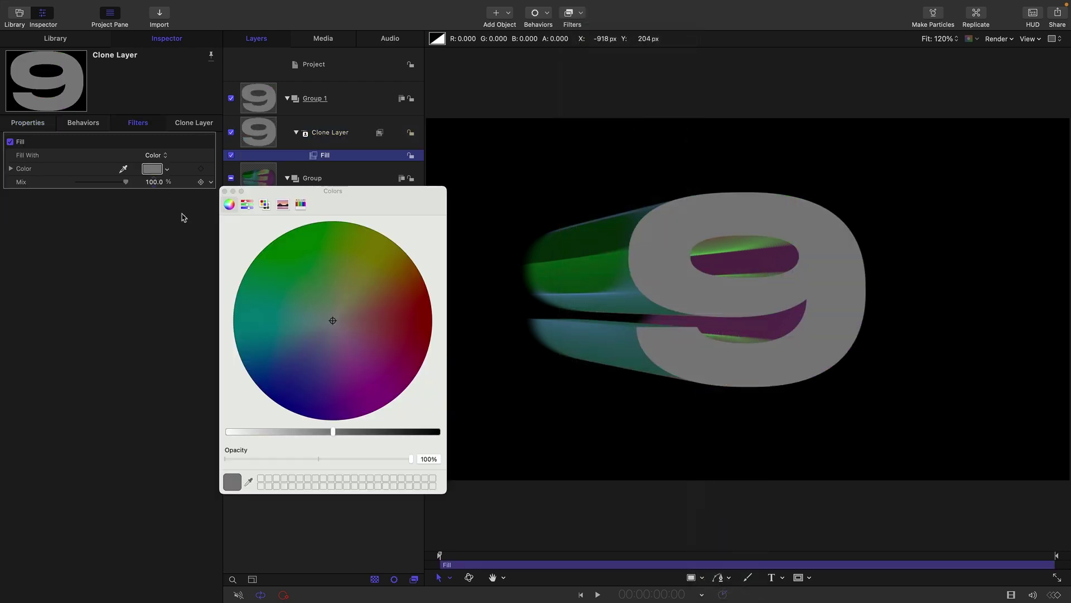
drag(394, 435, 439, 432)
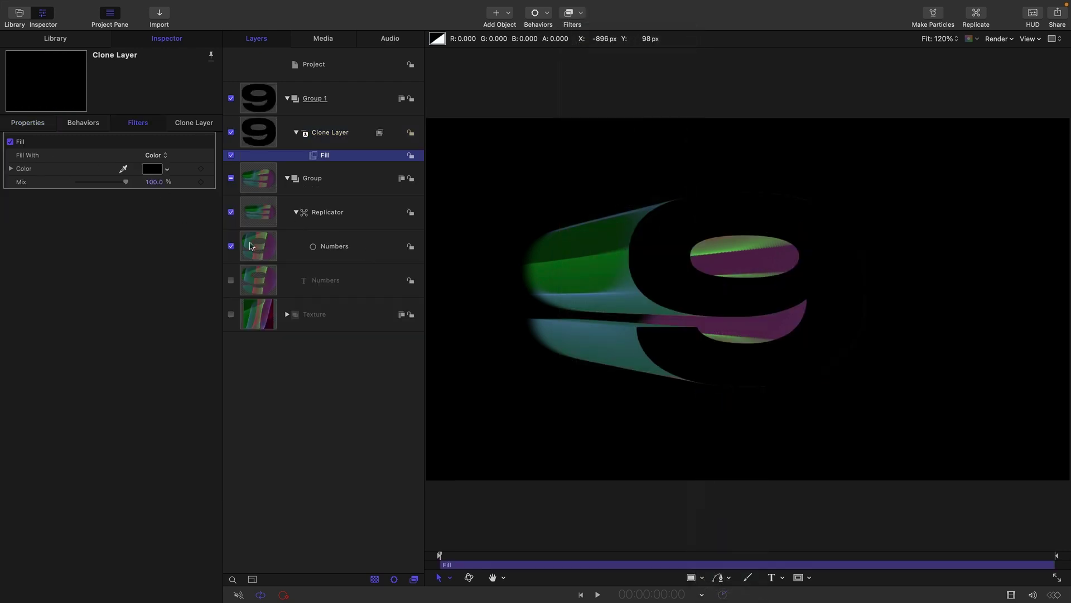
click(237, 215)
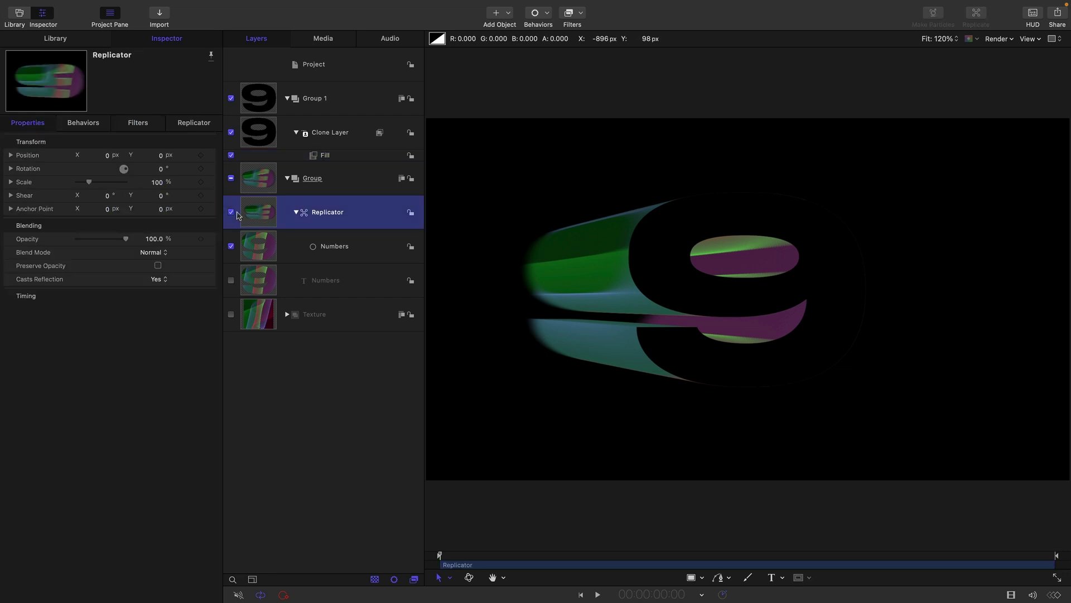
Set the replicator's End Point X and Z to 0, then select the project to deselect it
click(190, 124)
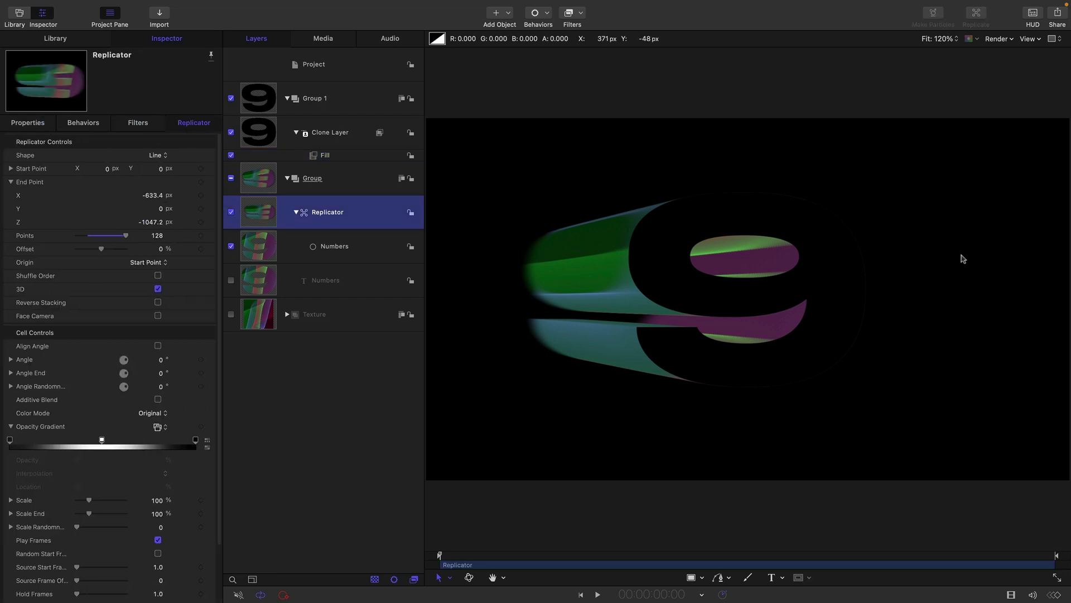
double_click(153, 195)
text(0)
key(Return)
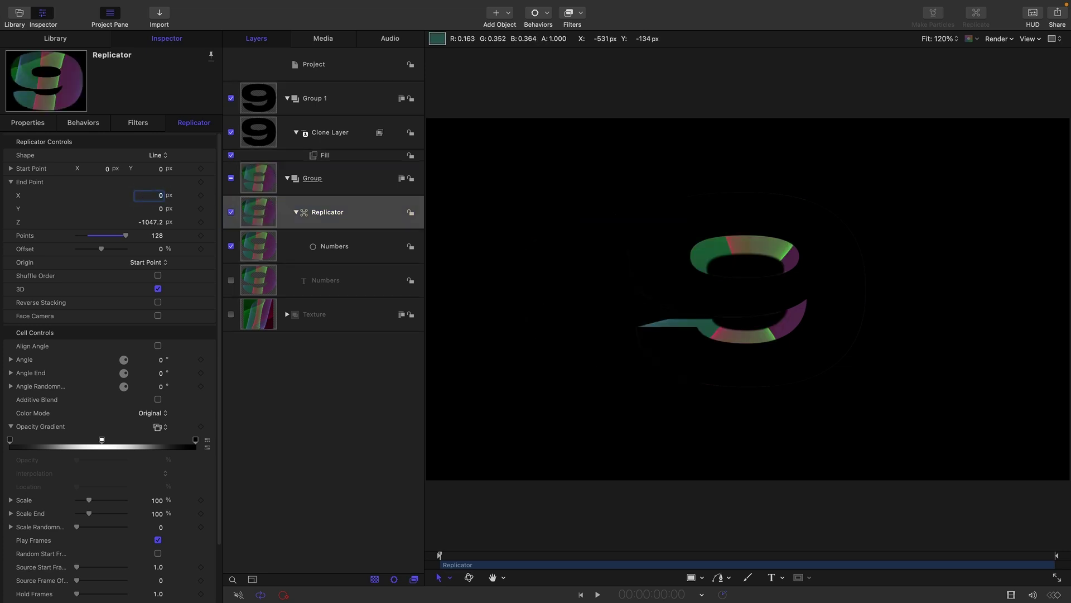
double_click(159, 222)
text(0)
key(Return)
click(329, 63)
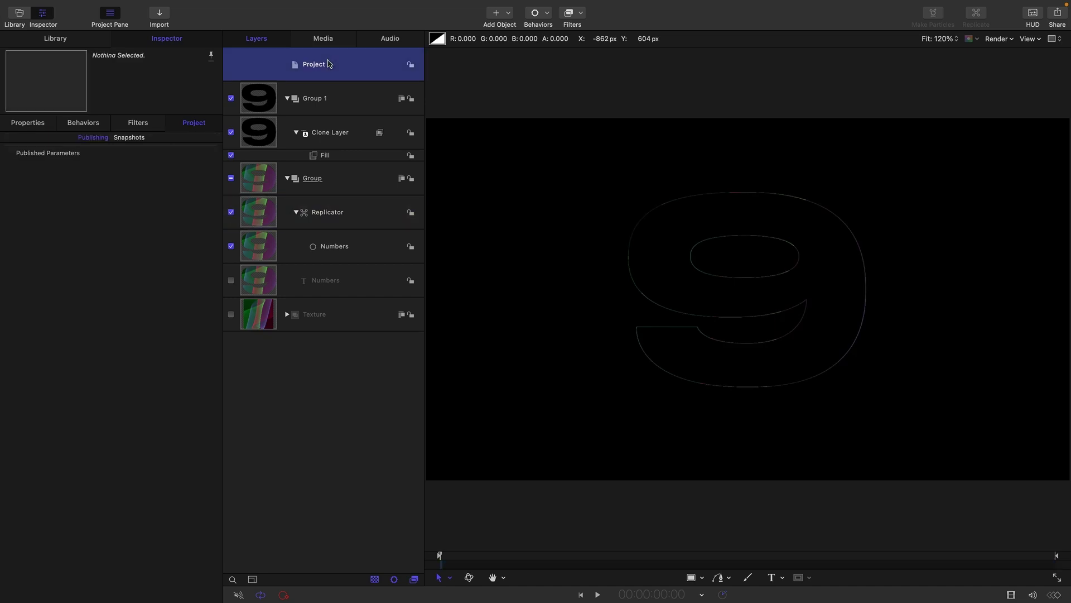
Create a new group and draw a large circle from the canvas centre
click(151, 5)
click(162, 21)
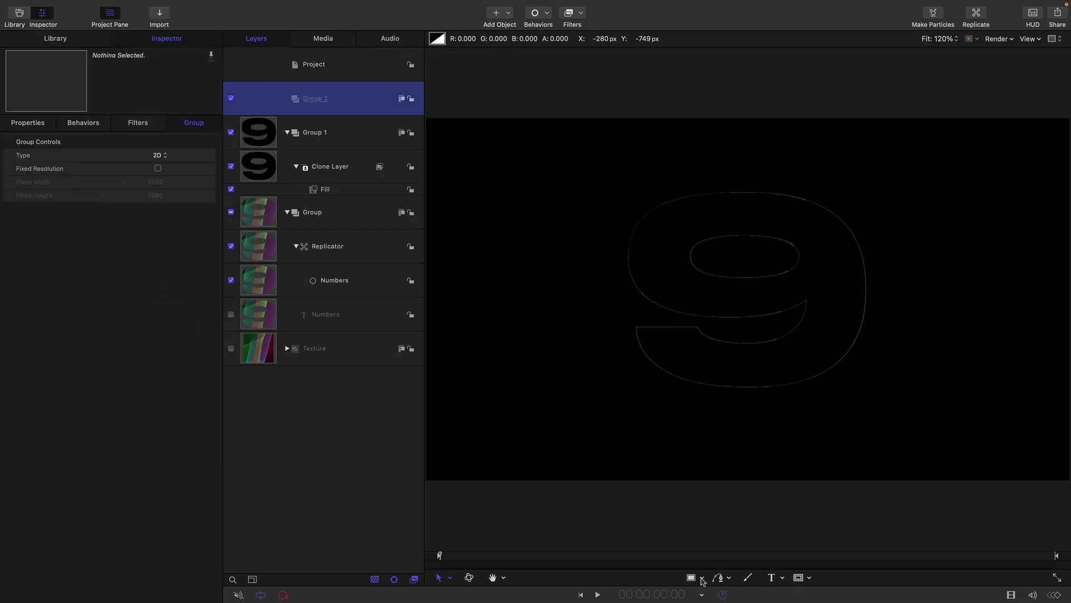
click(702, 577)
click(712, 544)
drag(737, 291, 880, 486)
click(34, 129)
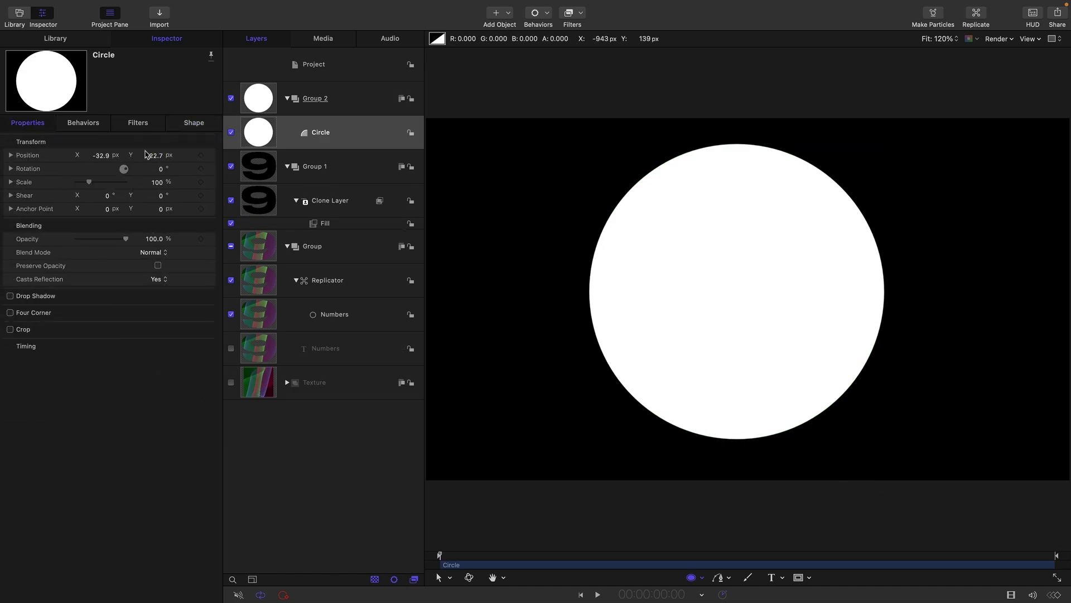
Make the circle outline-only with no fill and a radius of 4096
key(F4)
click(10, 264)
click(10, 167)
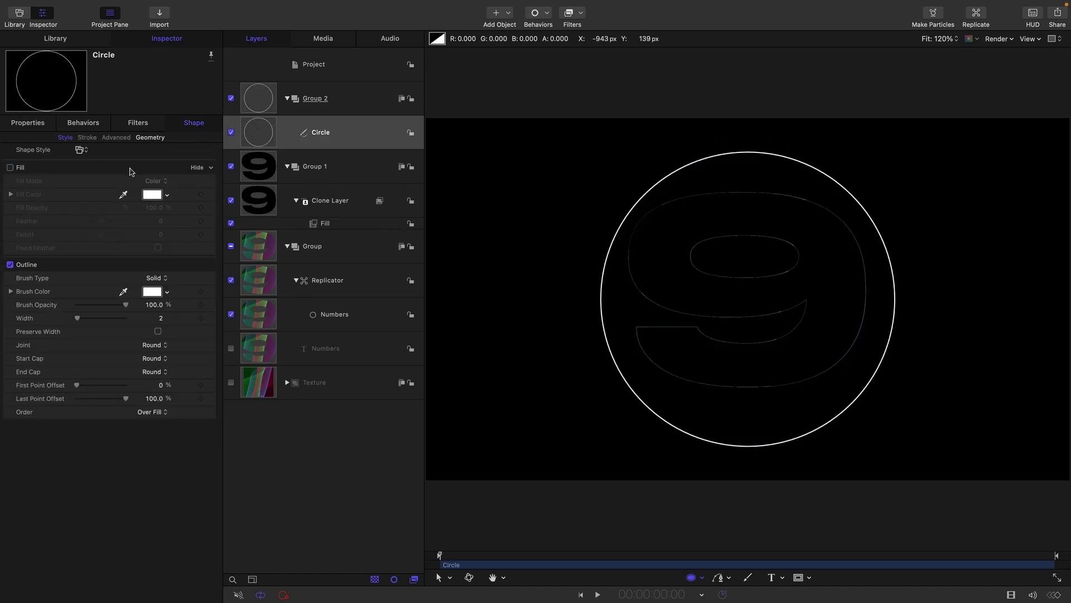
click(150, 137)
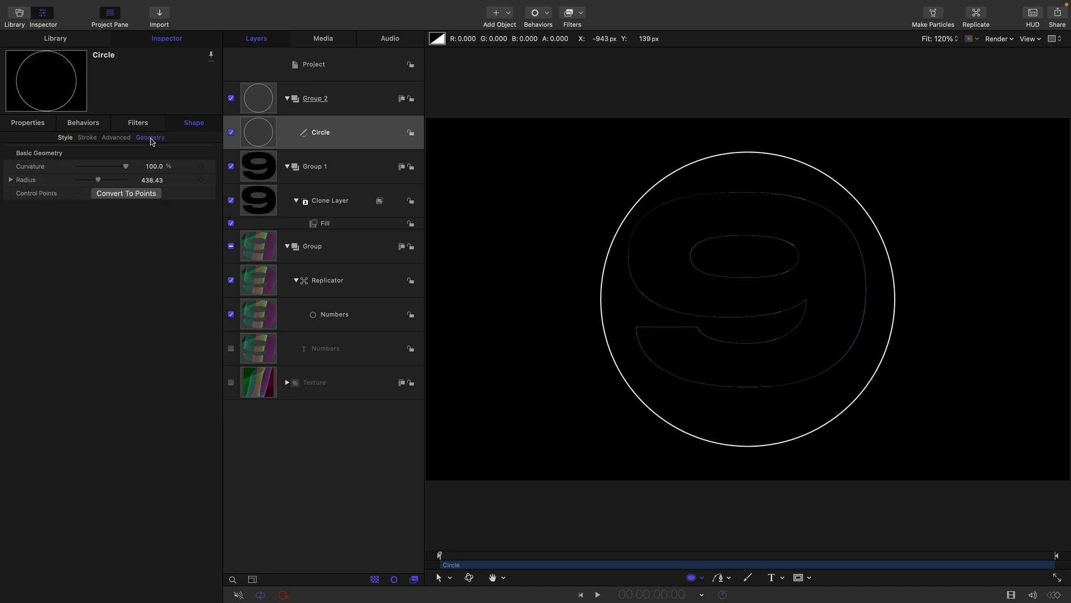
click(152, 180)
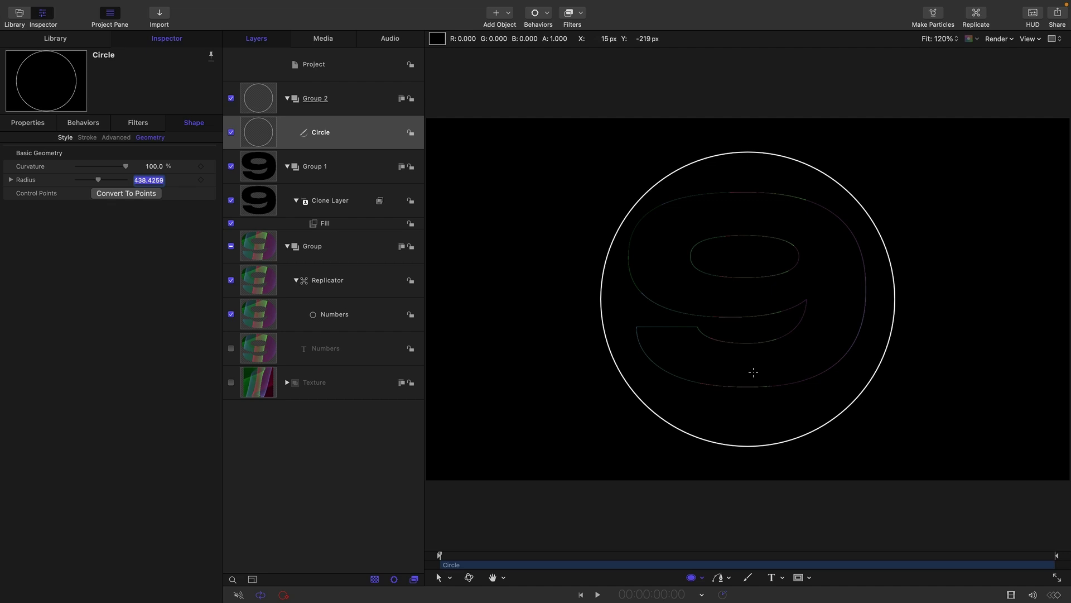
text(4096)
key(Return)
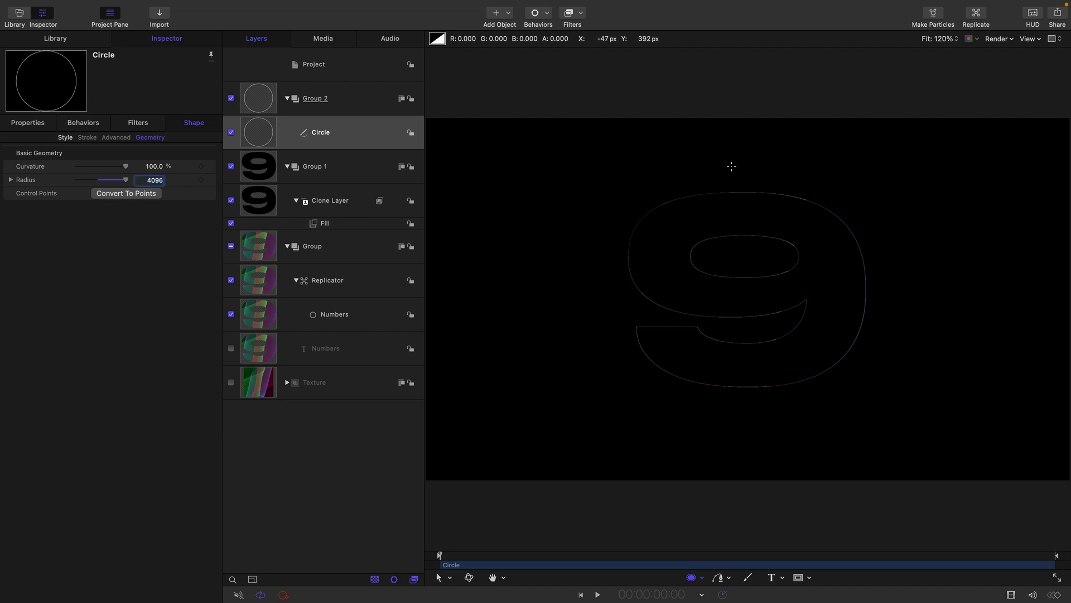
Set the circle's X rotation to -90°
click(28, 124)
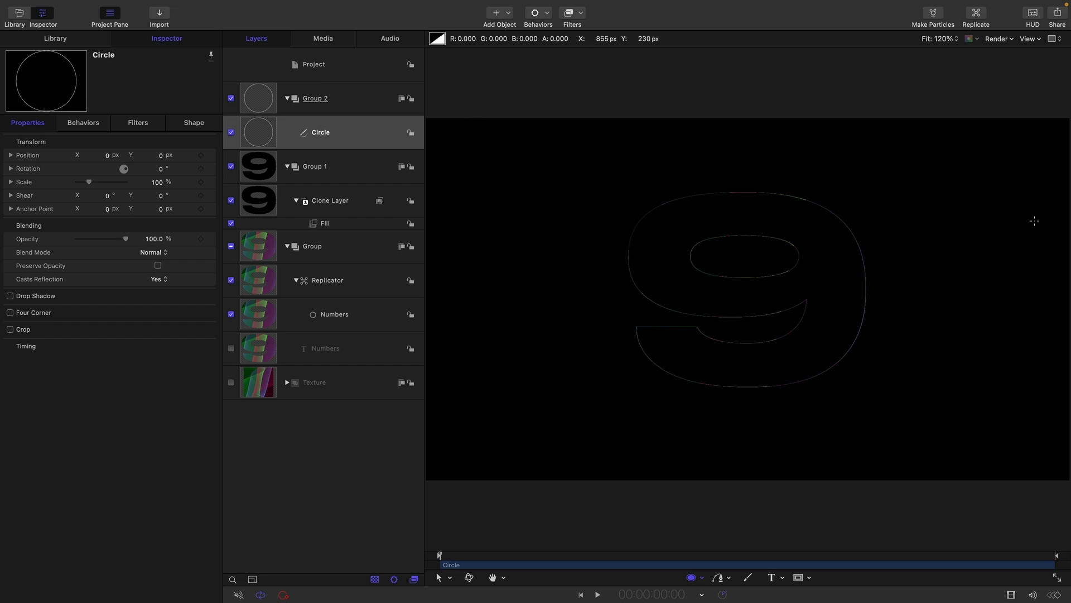
click(10, 168)
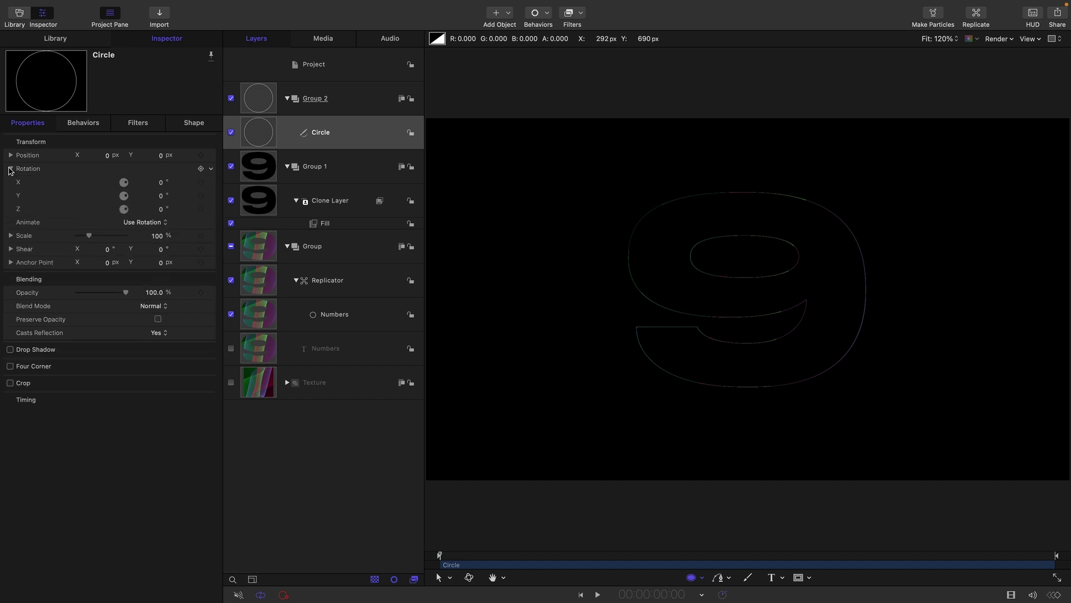
click(160, 184)
text(-90)
key(Return)
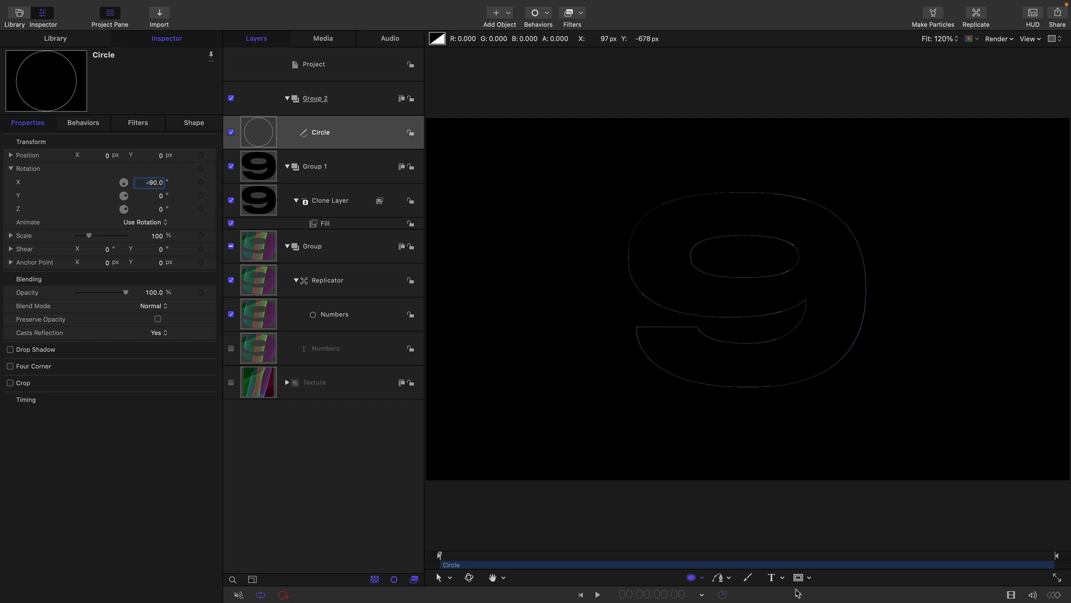
Draw a small square with the Rectangle tool and reset its position to the canvas centre
click(702, 578)
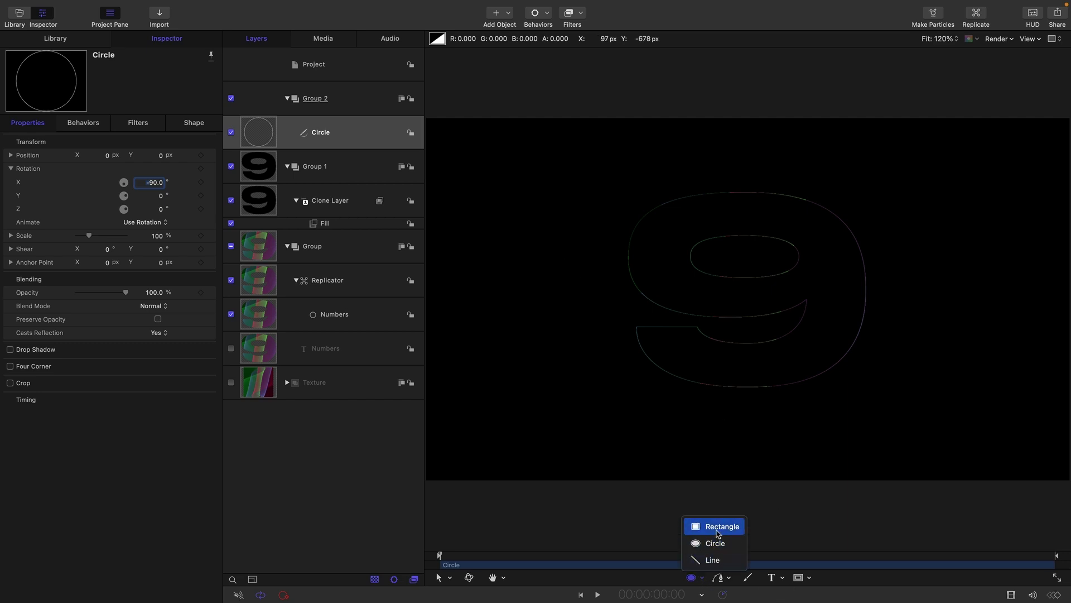
click(717, 530)
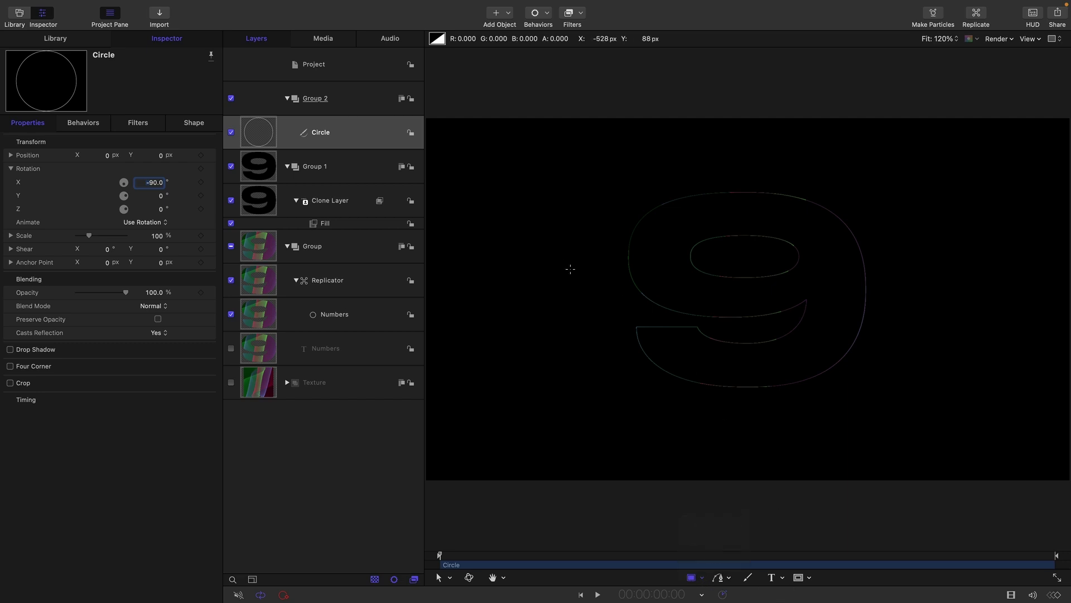
drag(536, 251, 568, 282)
right_click(118, 146)
click(151, 150)
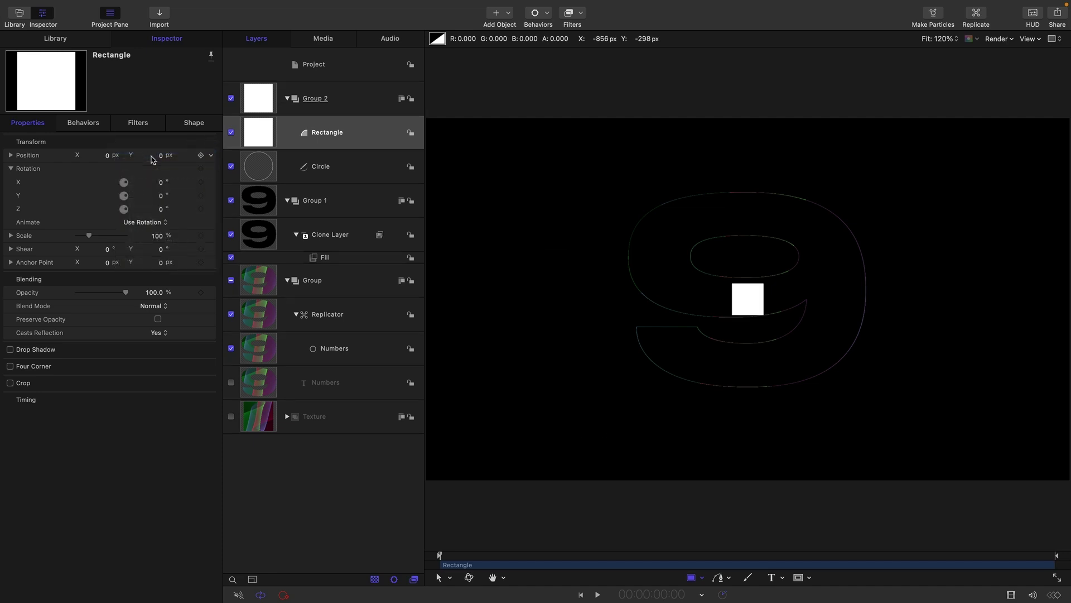
Set the square's fill colour to yellow
click(195, 124)
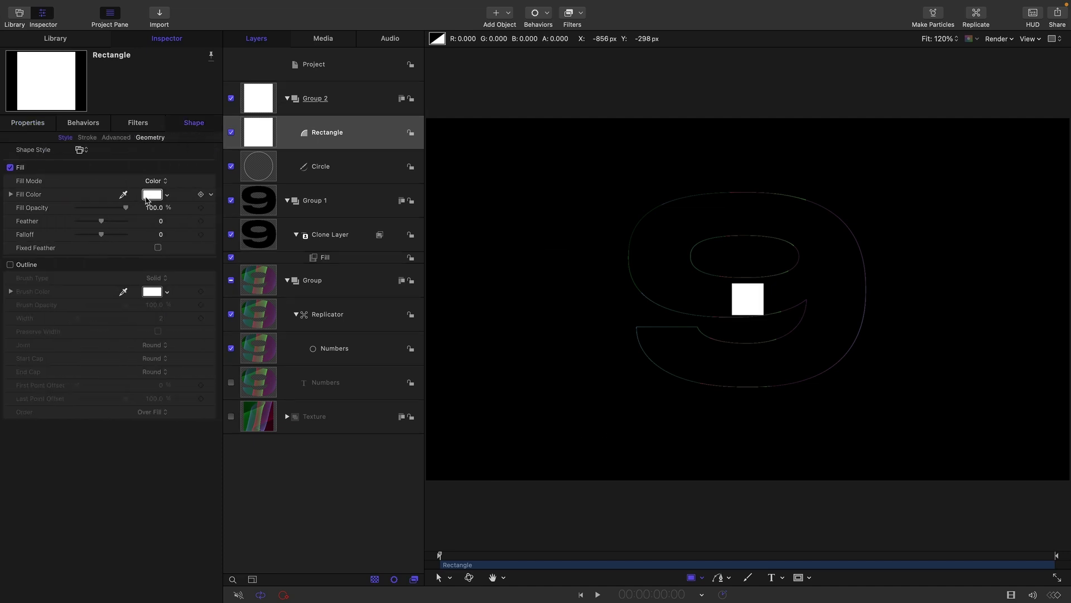
click(152, 194)
click(343, 290)
click(254, 132)
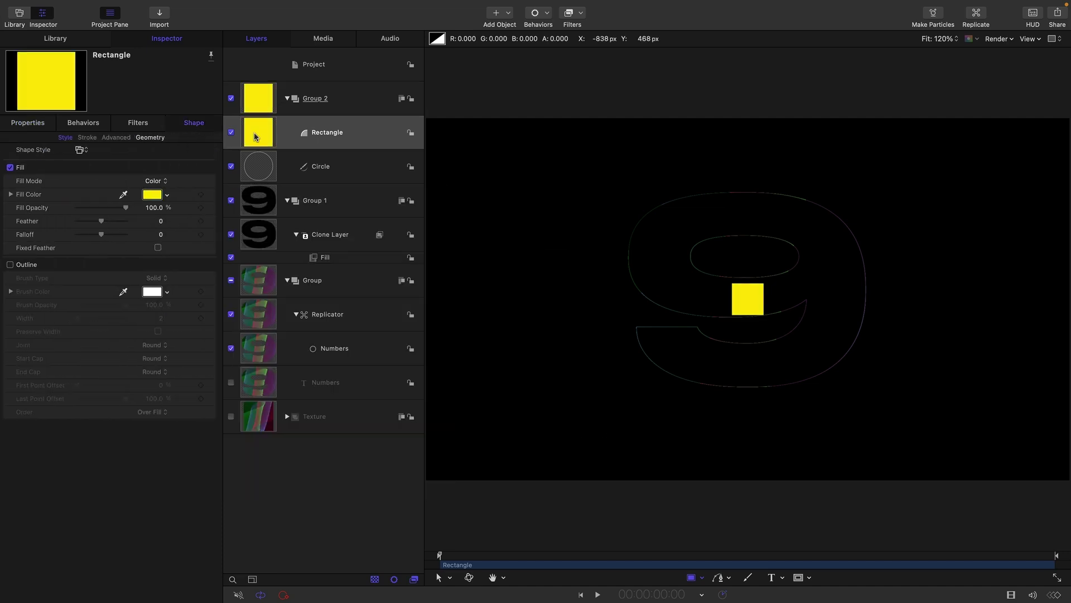
click(548, 13)
Add a Motion Path to the square following the Circle's geometry in Reverse direction
mouse_move(550, 48)
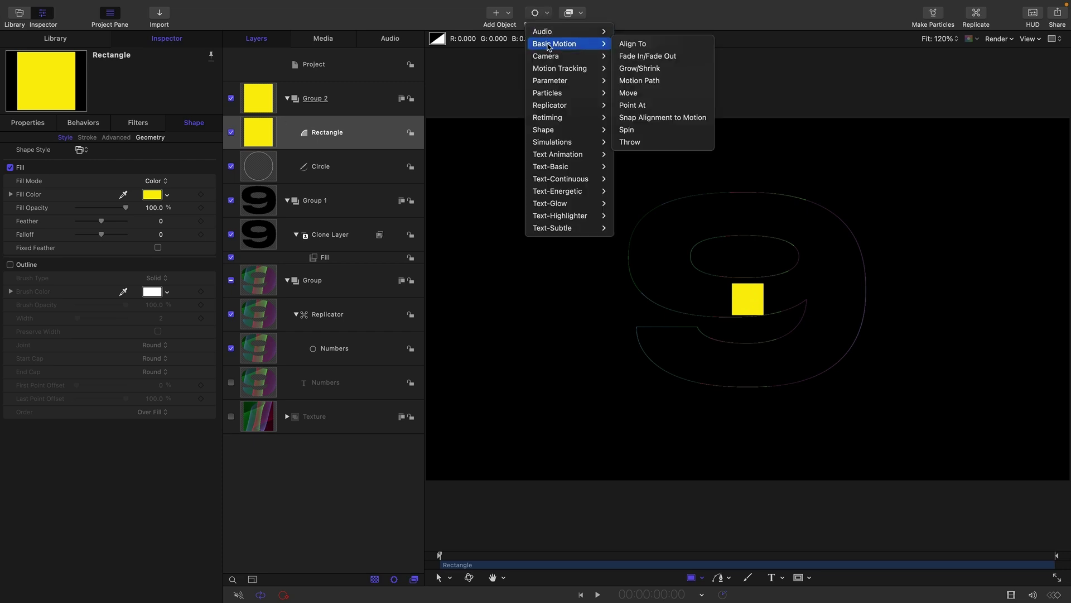
click(636, 81)
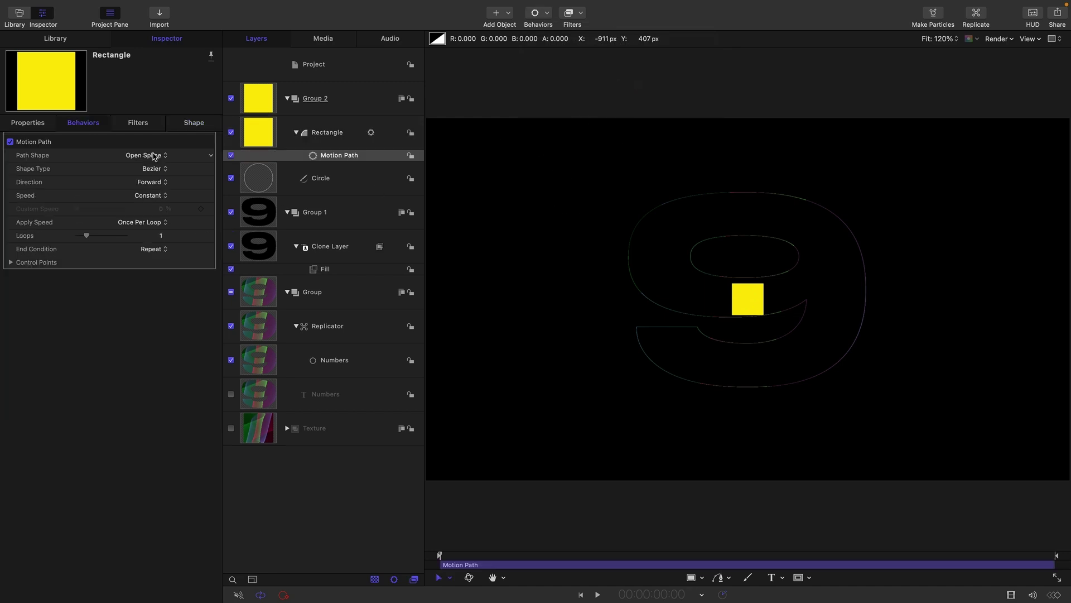
click(154, 156)
click(158, 222)
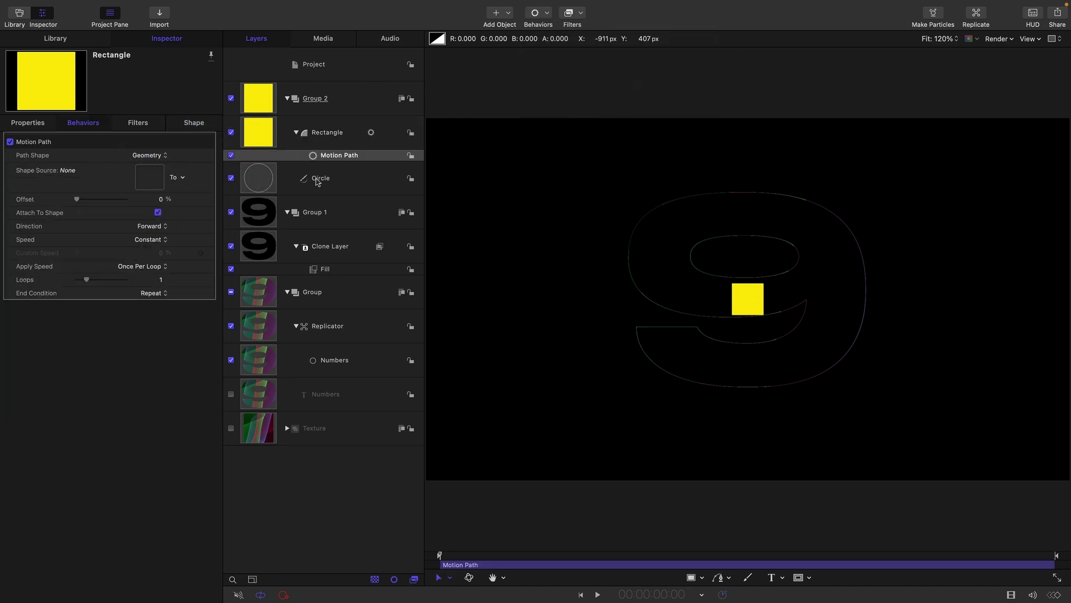
drag(265, 183, 144, 179)
click(154, 228)
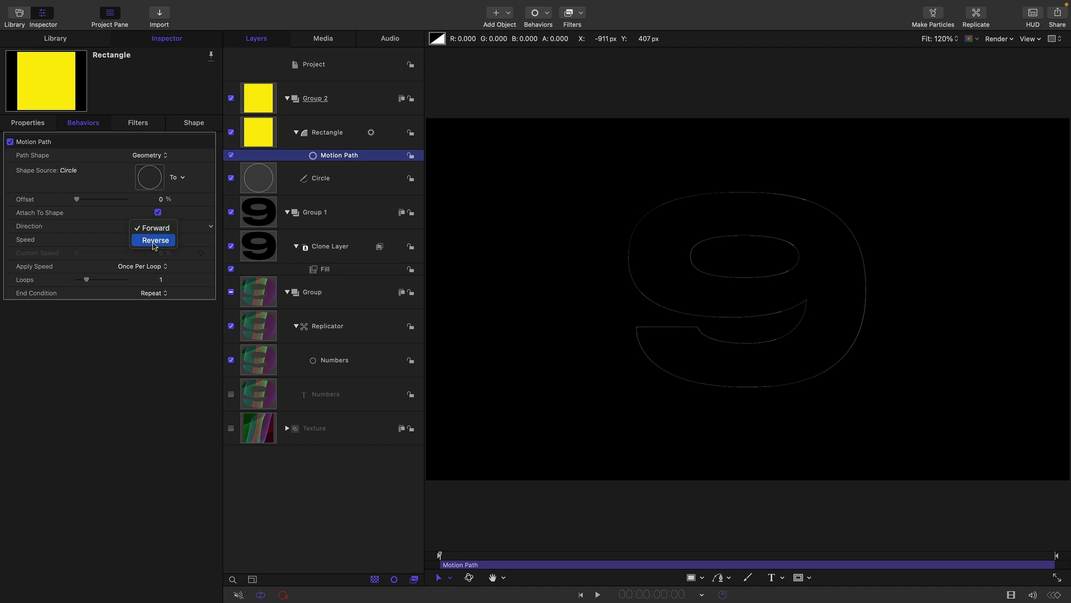
click(154, 240)
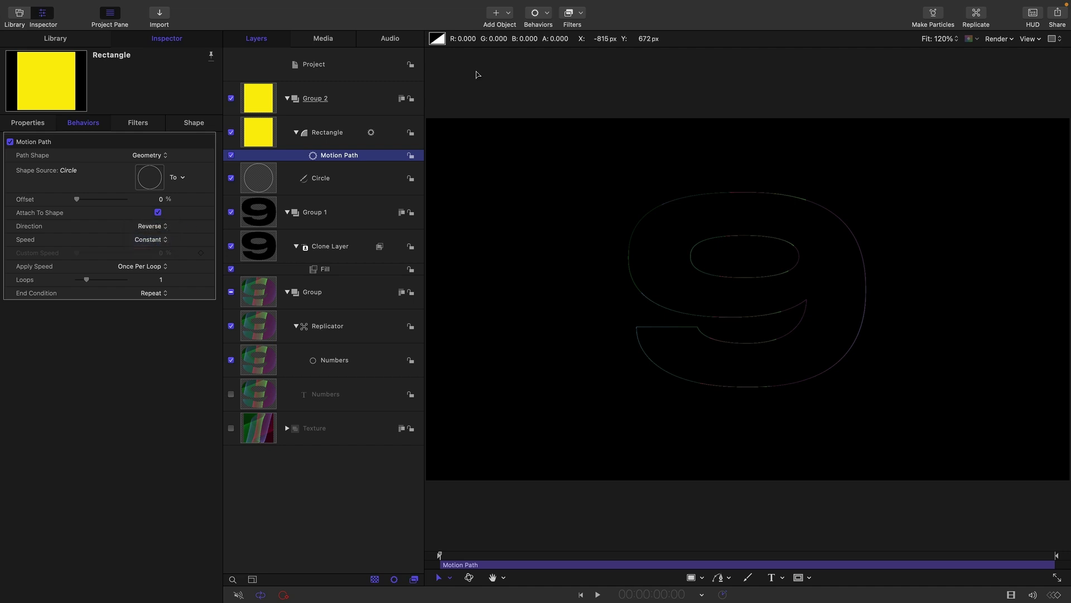
Turn Group 2 and Group into 3D groups
click(255, 95)
right_click(255, 95)
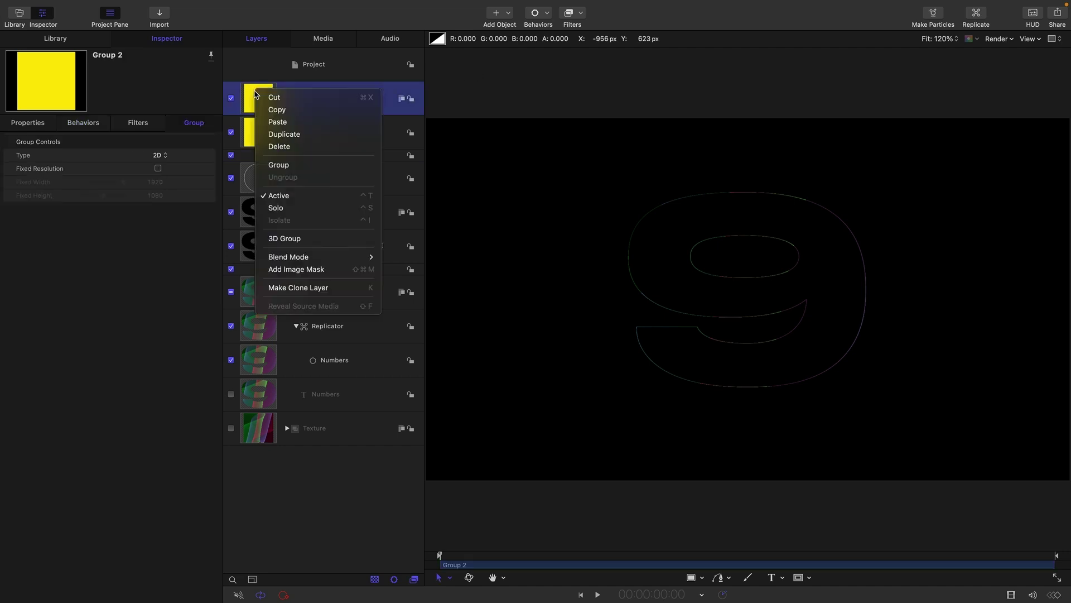
click(282, 237)
click(260, 134)
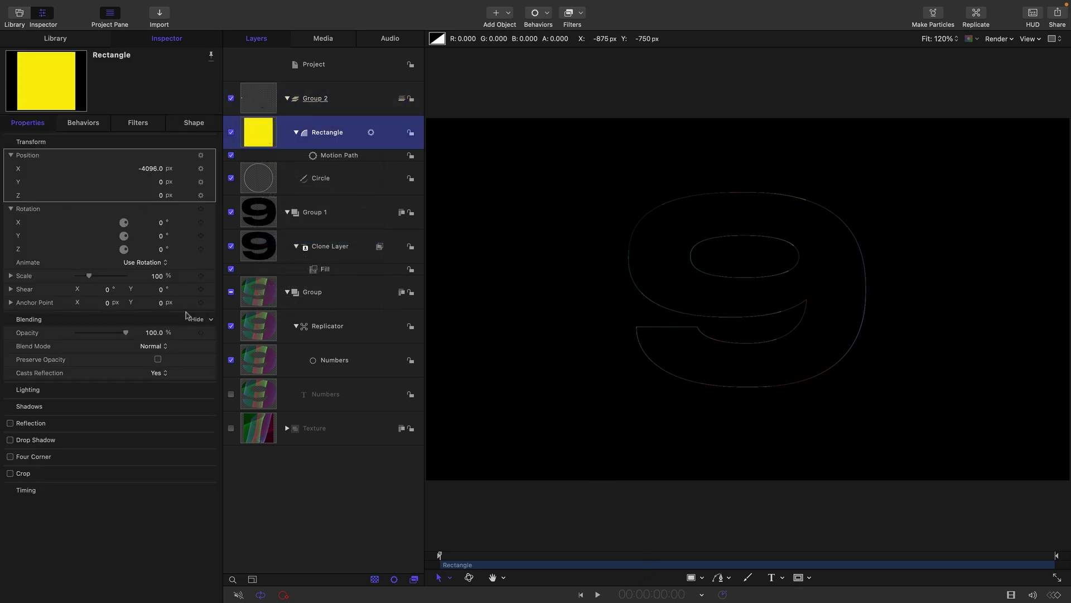
click(264, 295)
right_click(262, 289)
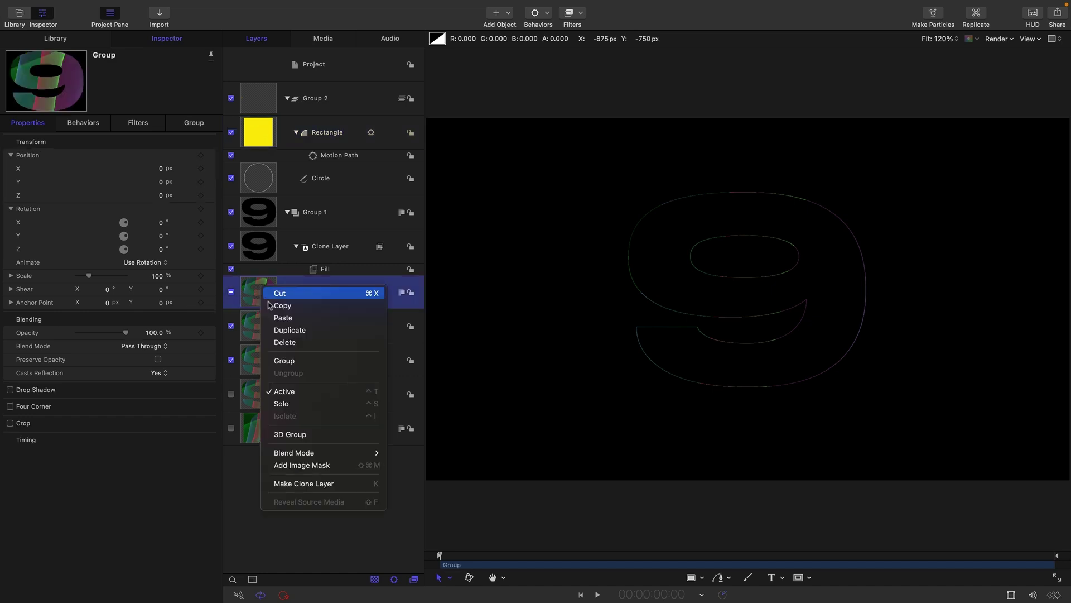
click(312, 434)
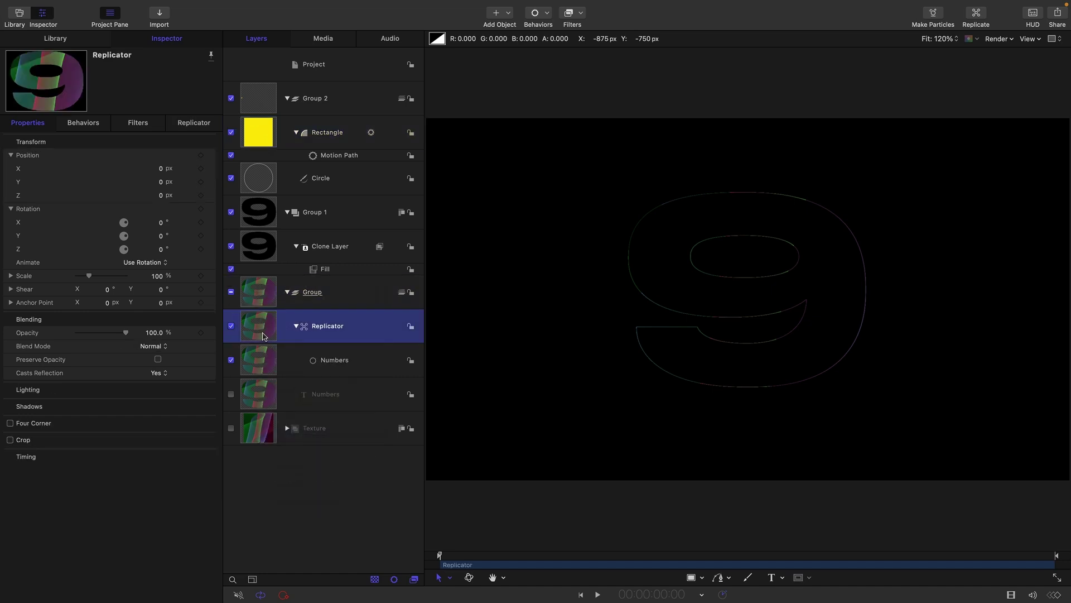
Link the replicator's End Point X to the Rectangle's X position with a Link behavior
click(192, 125)
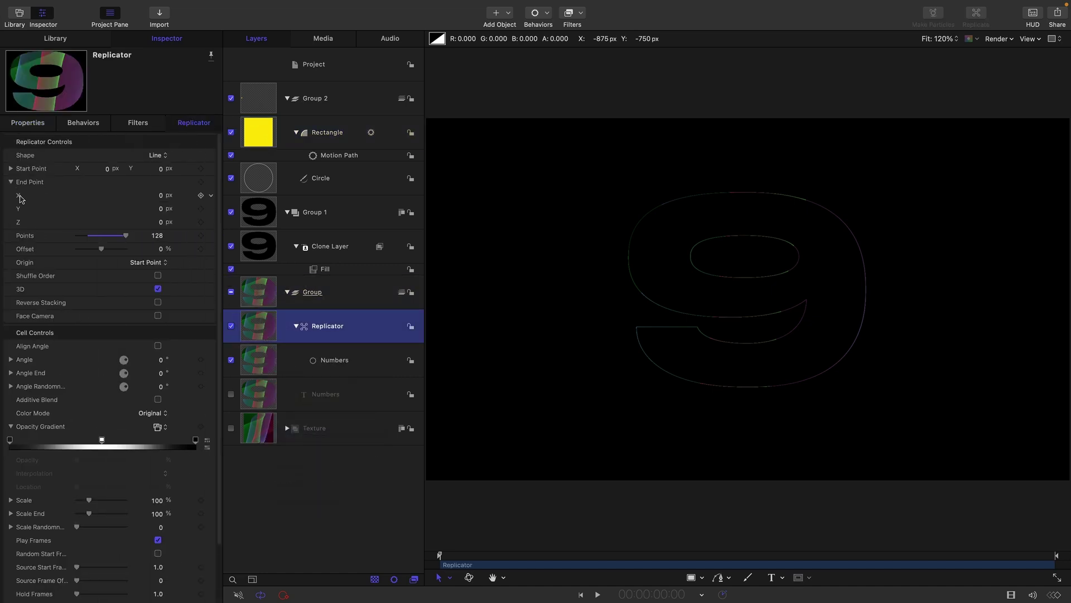
click(211, 196)
mouse_move(273, 316)
click(344, 361)
drag(263, 135, 150, 163)
click(165, 201)
mouse_move(150, 234)
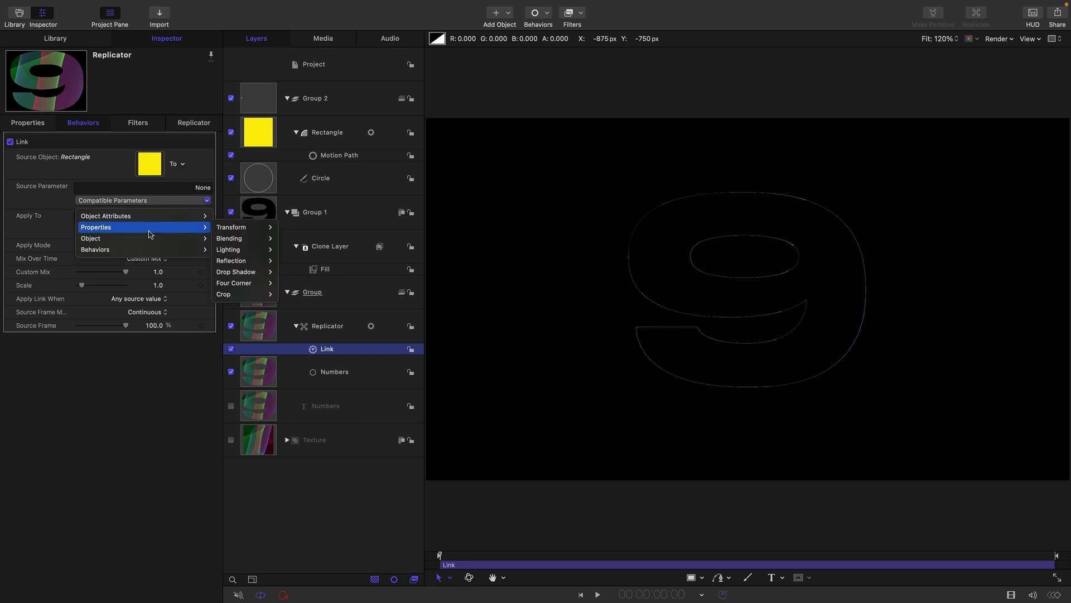
mouse_move(240, 227)
mouse_move(304, 227)
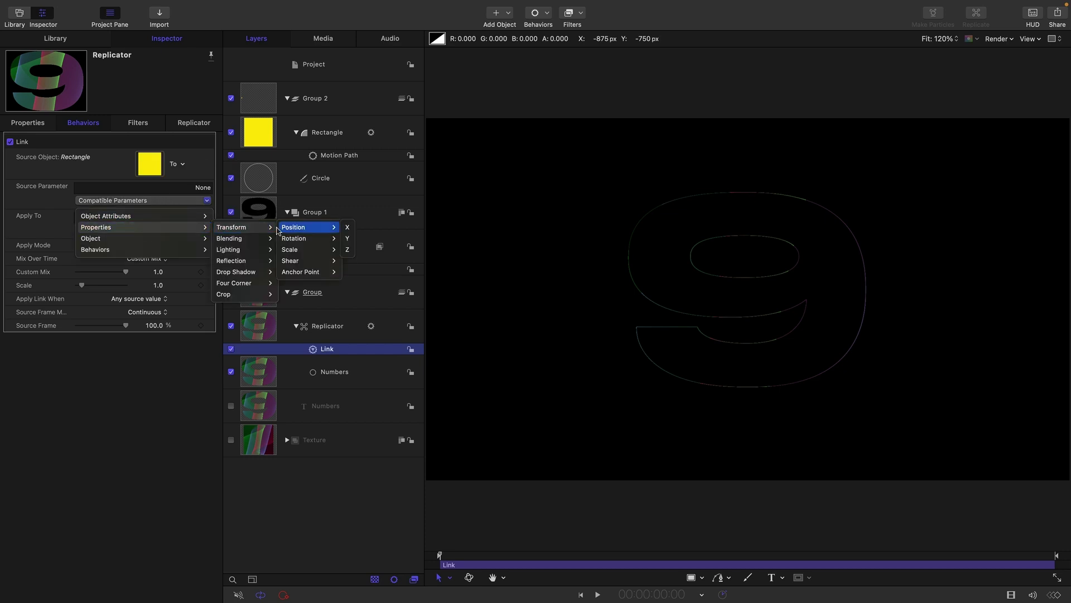
click(349, 229)
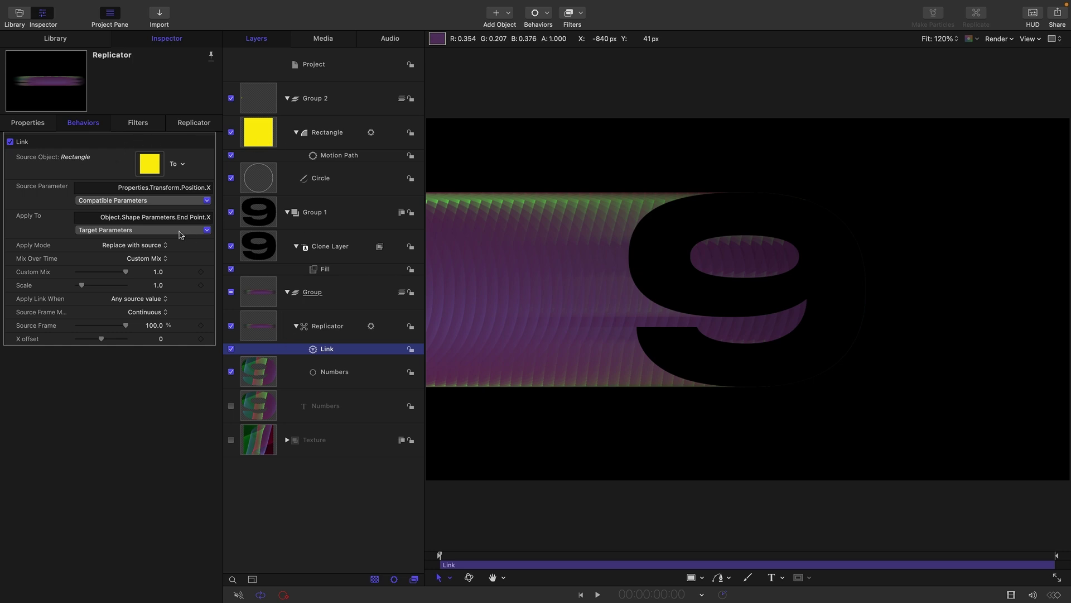
Link the replicator's End Point Z to the Rectangle's Position.Z
click(197, 127)
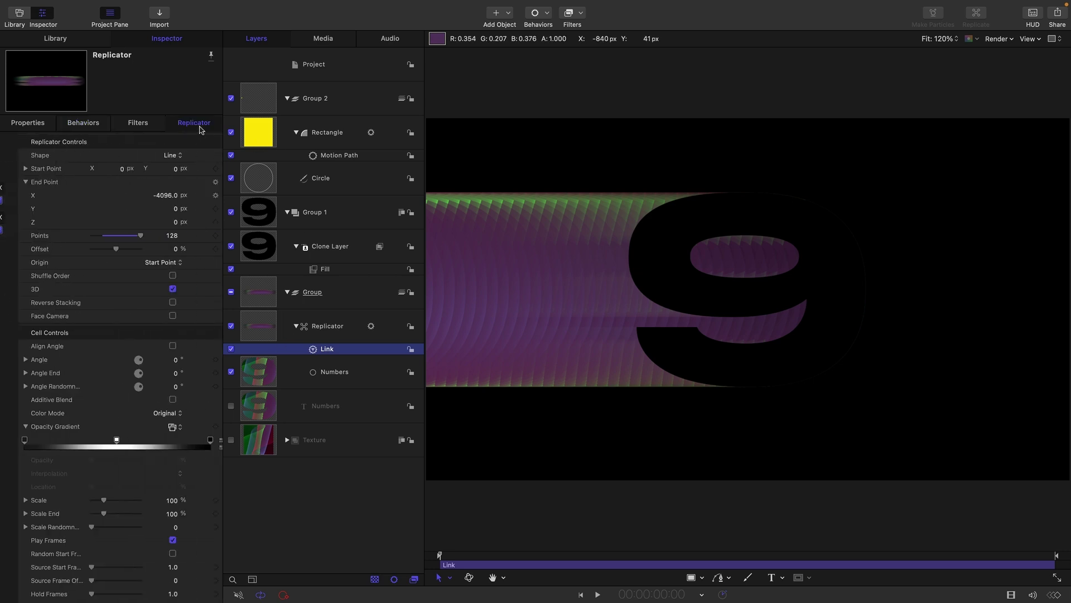
right_click(210, 224)
mouse_move(249, 342)
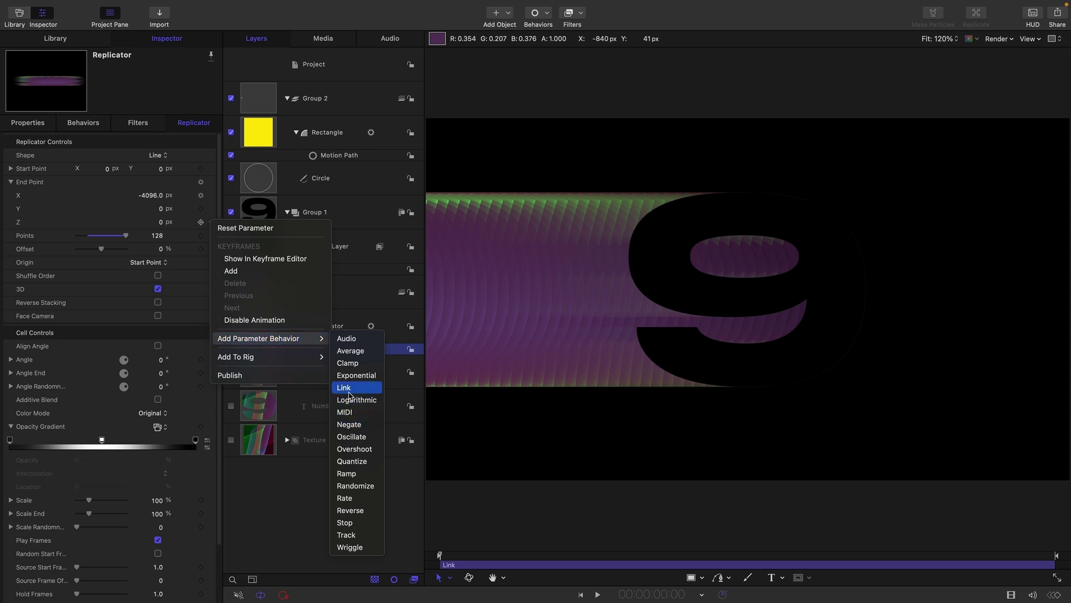
click(352, 326)
drag(257, 134, 144, 163)
click(180, 212)
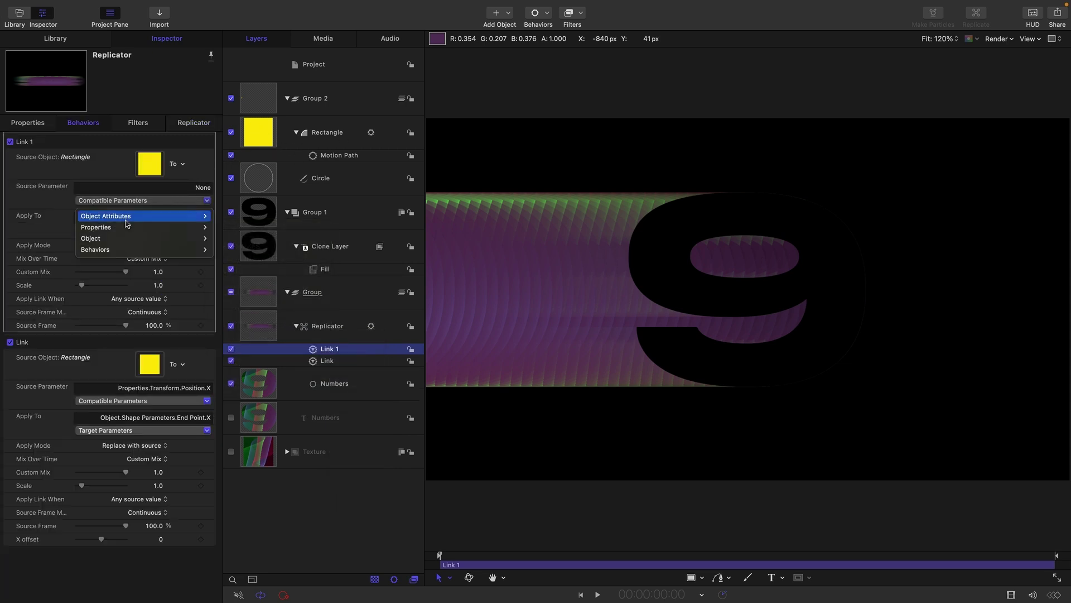
mouse_move(124, 229)
mouse_move(254, 229)
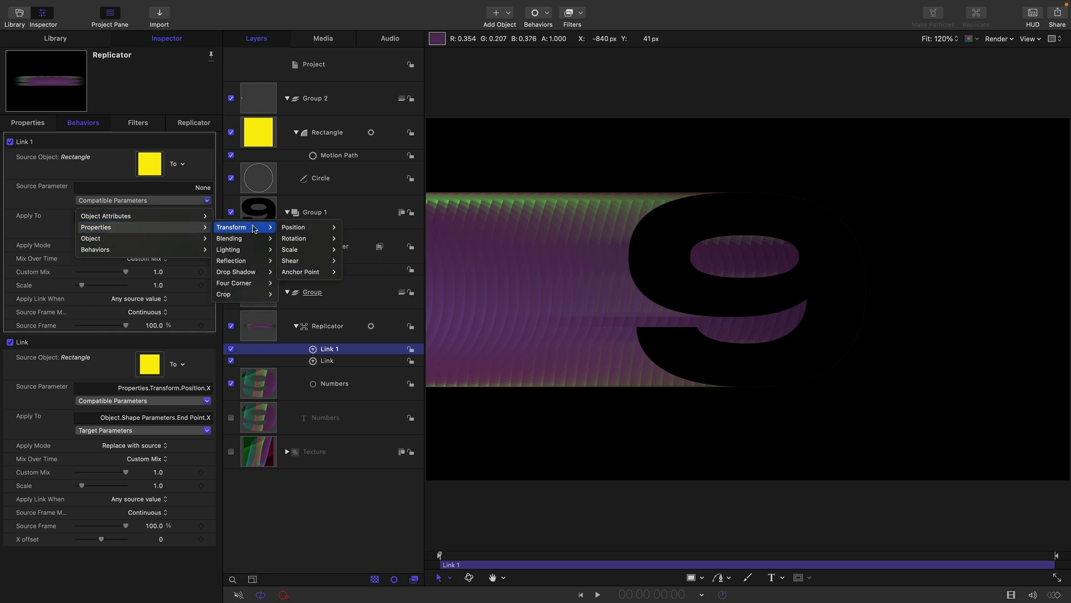
mouse_move(293, 230)
click(347, 250)
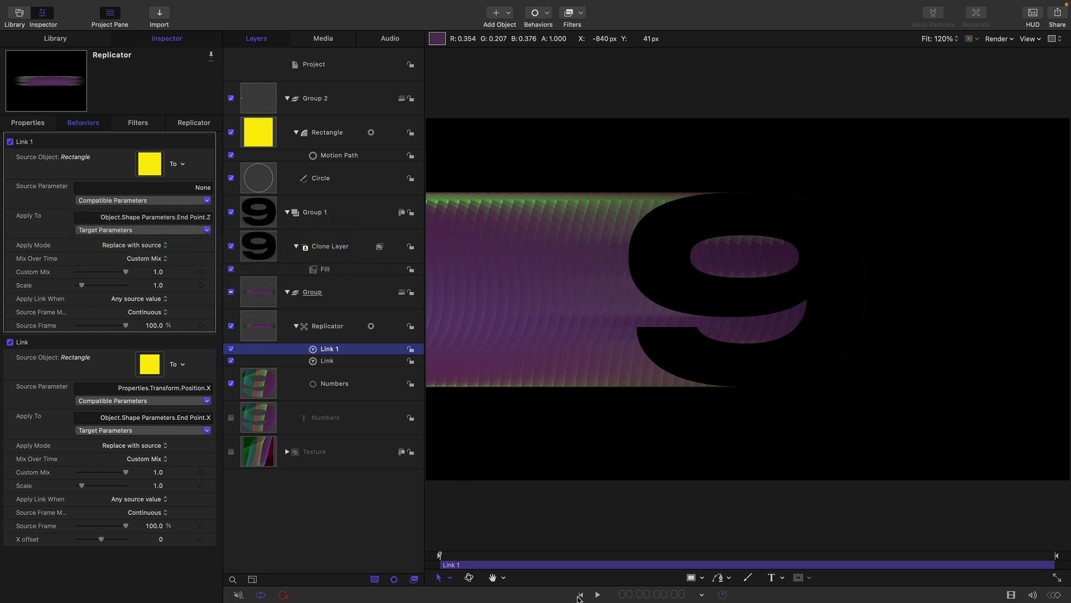
Preview the linked trail, then hide the Rectangle and Group 2
click(599, 594)
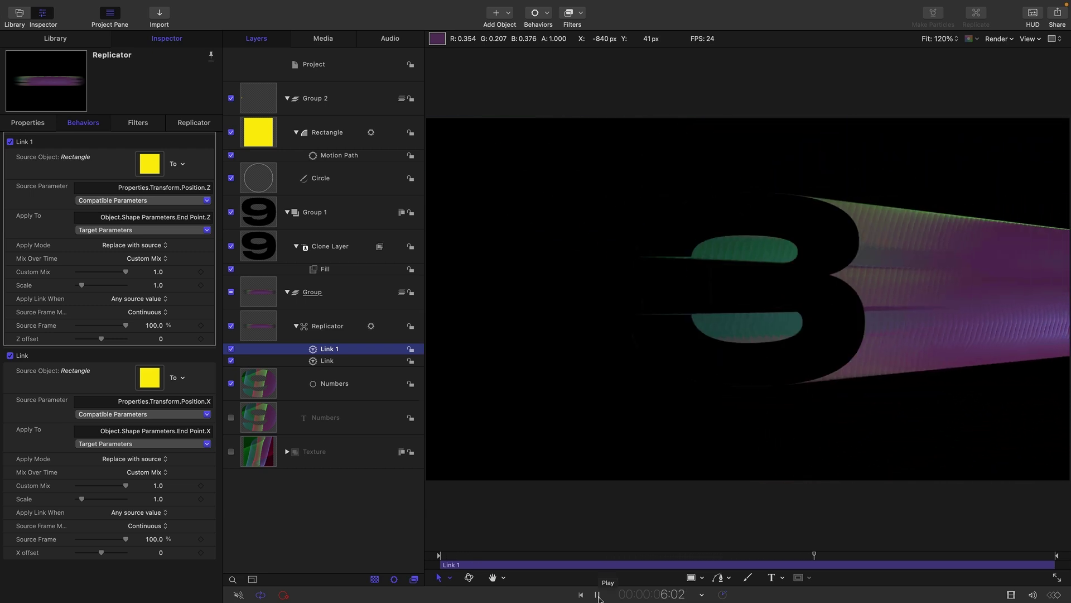
click(598, 594)
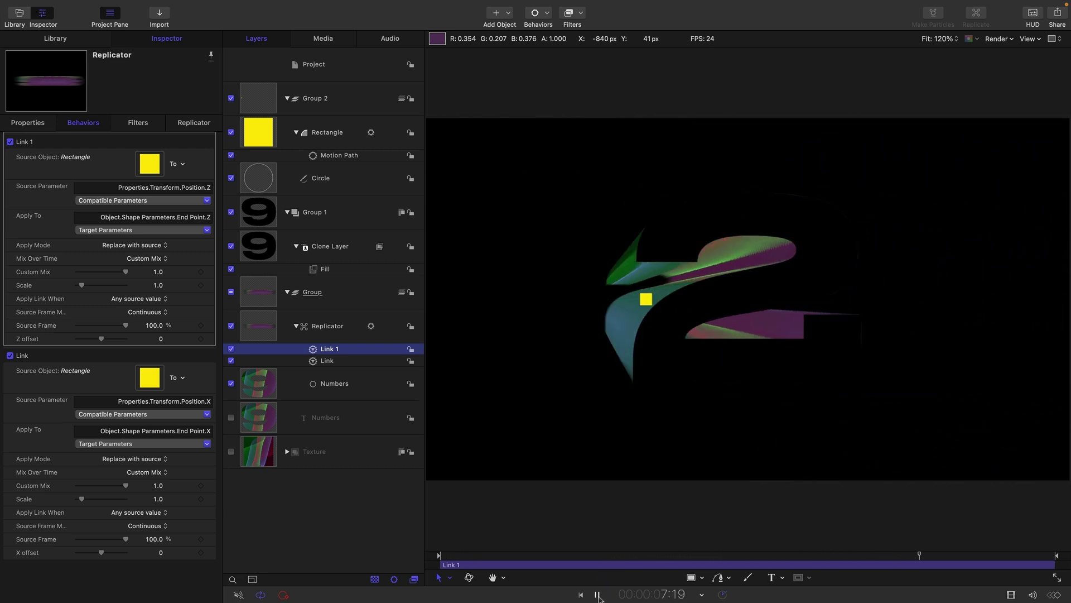
click(231, 133)
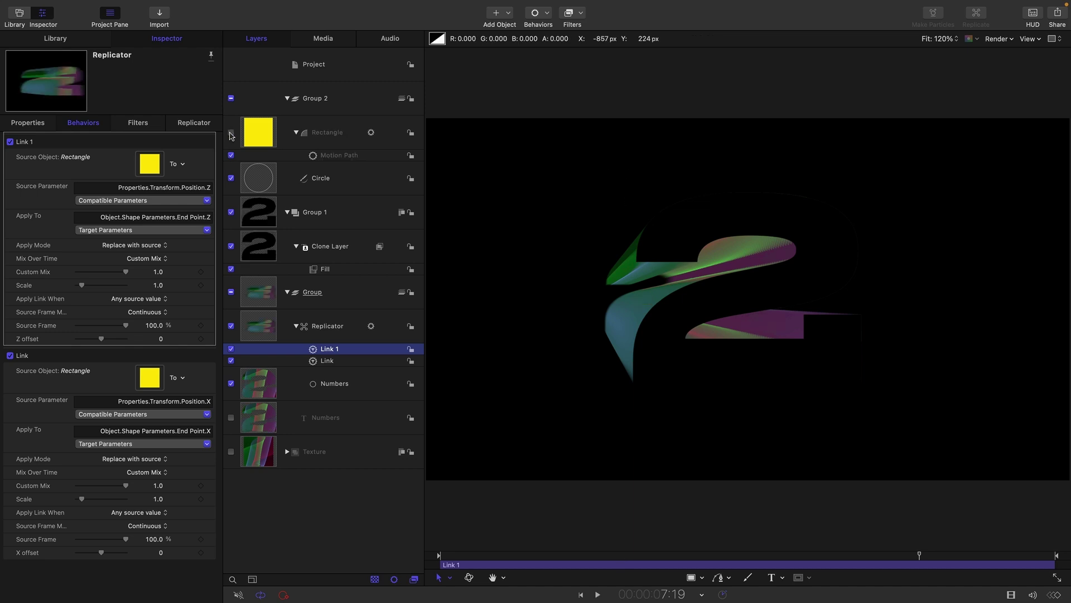
click(231, 99)
click(288, 100)
drag(920, 558, 607, 558)
Set the Rectangle's Motion Path Loops to 5 and preview the playback
click(287, 98)
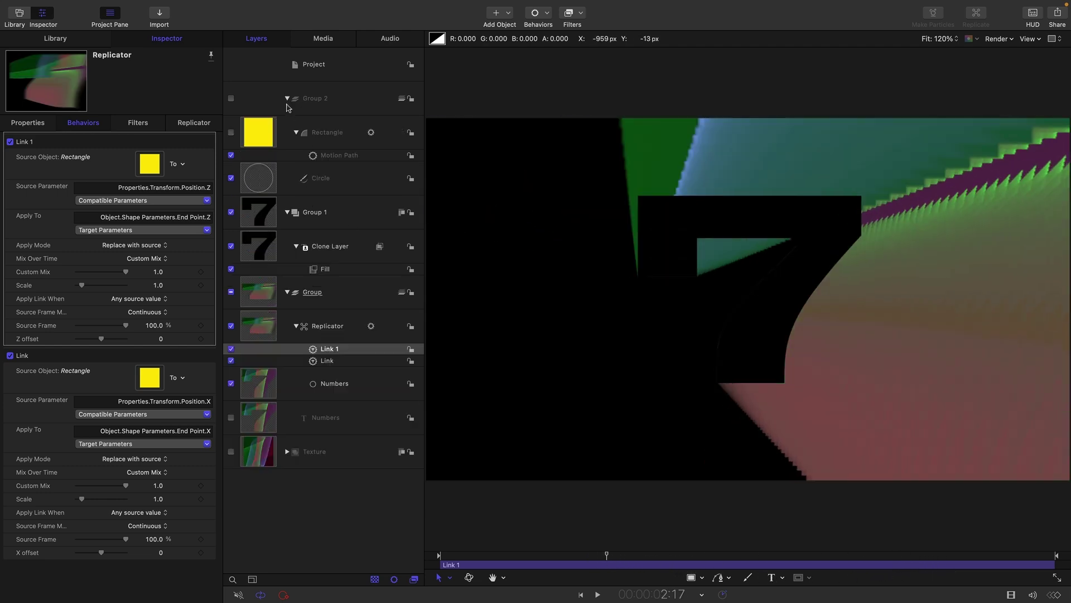
click(313, 159)
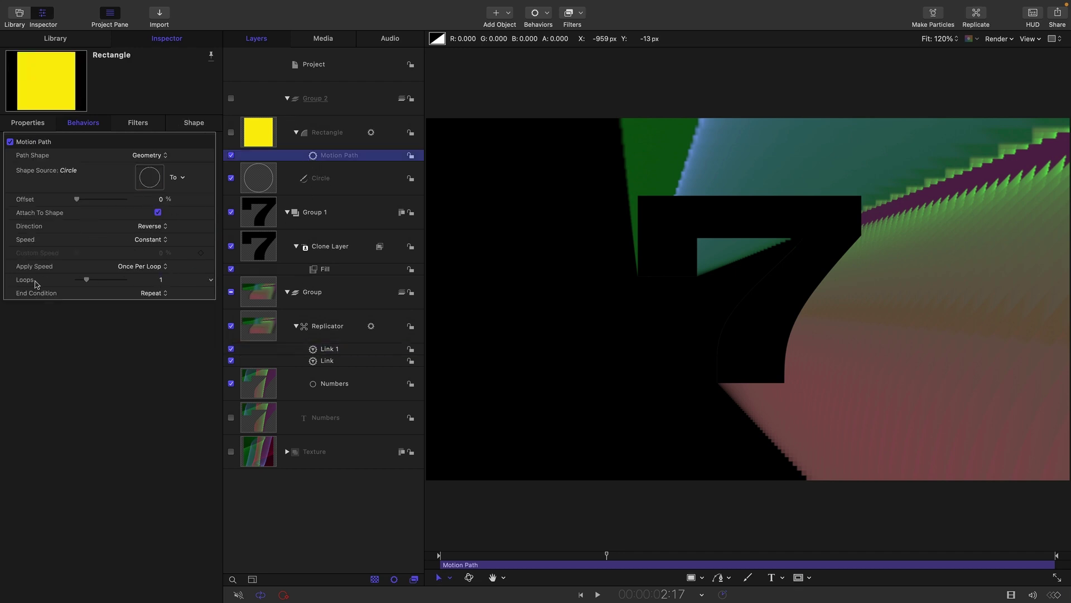
click(161, 280)
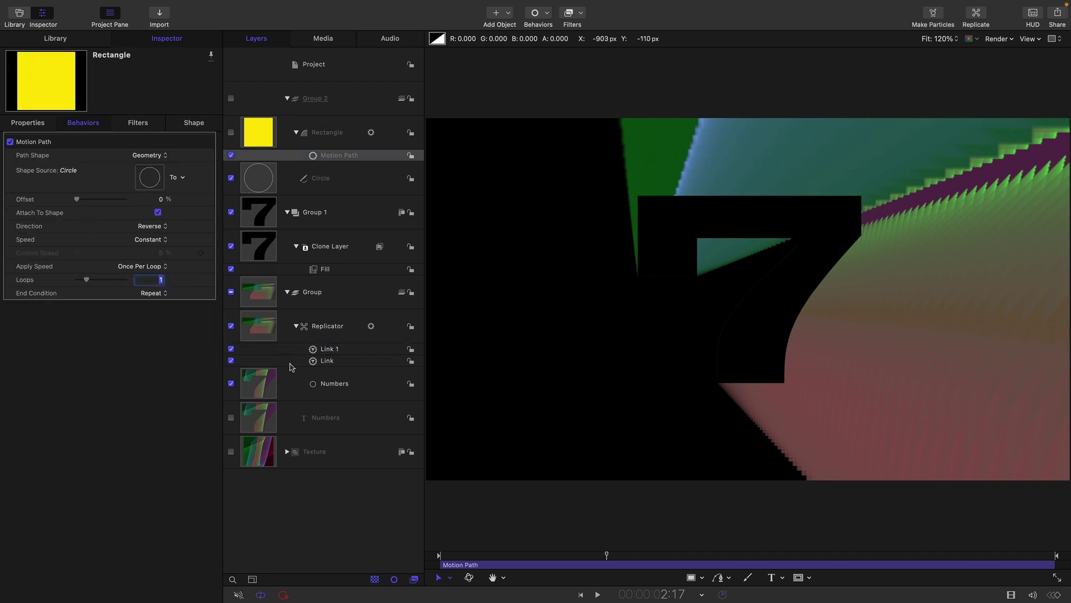
text(5)
key(Return)
click(598, 594)
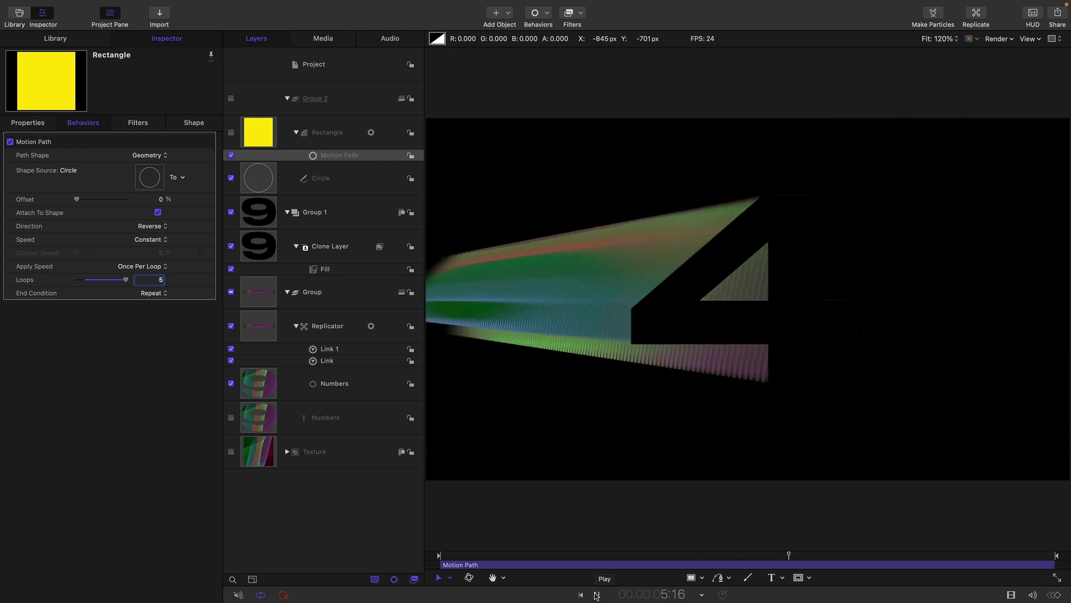
key(space)
click(327, 326)
Set the replicator's Points to 256
click(157, 235)
text(256)
key(Return)
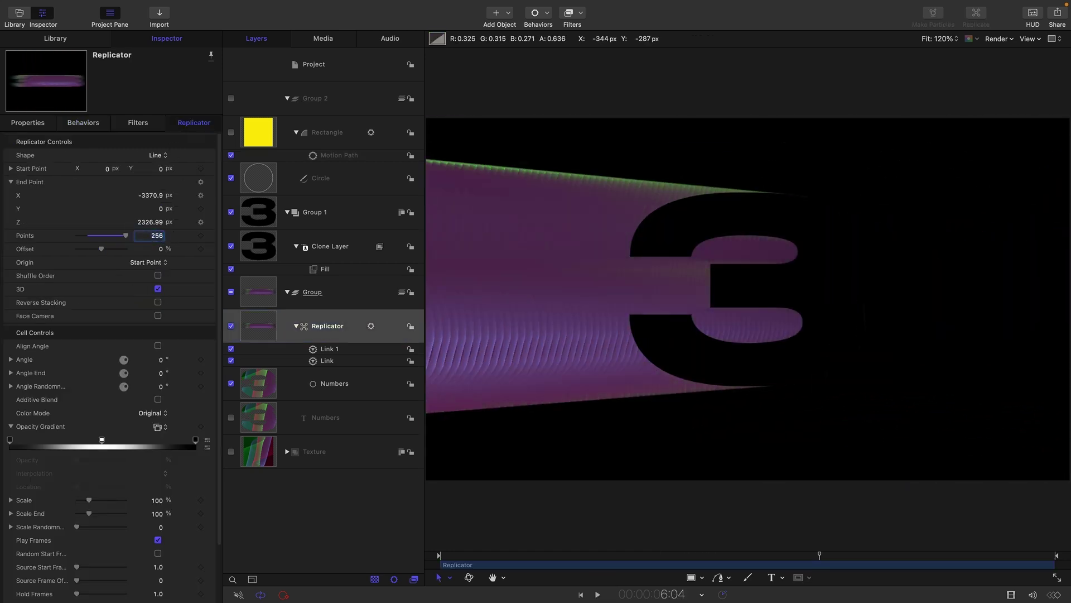
Add a Directional Blur with Amount 64 to the replicator
click(581, 34)
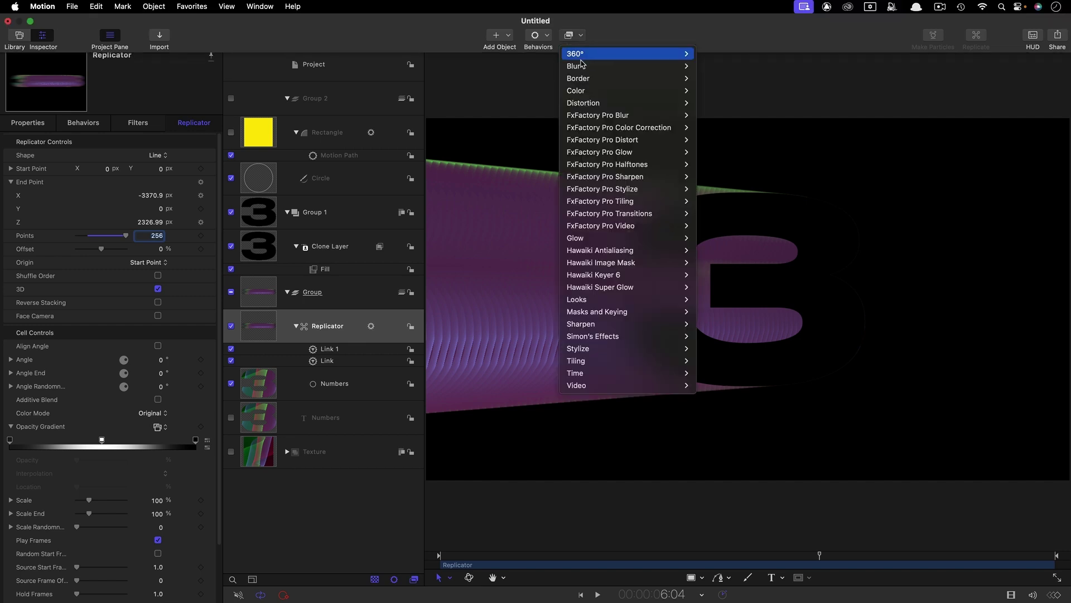
mouse_move(582, 68)
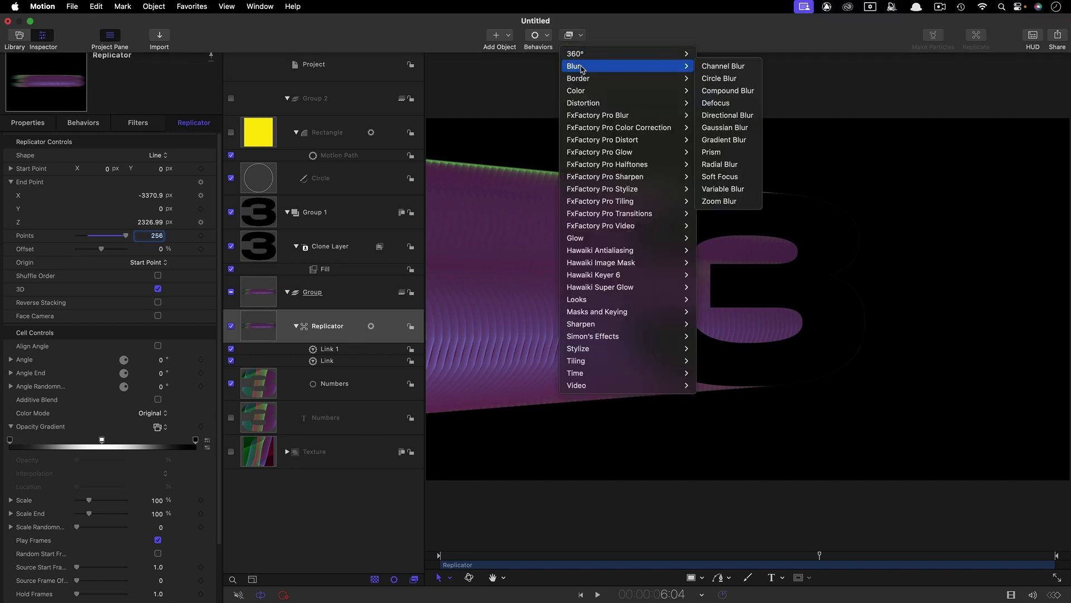
click(727, 115)
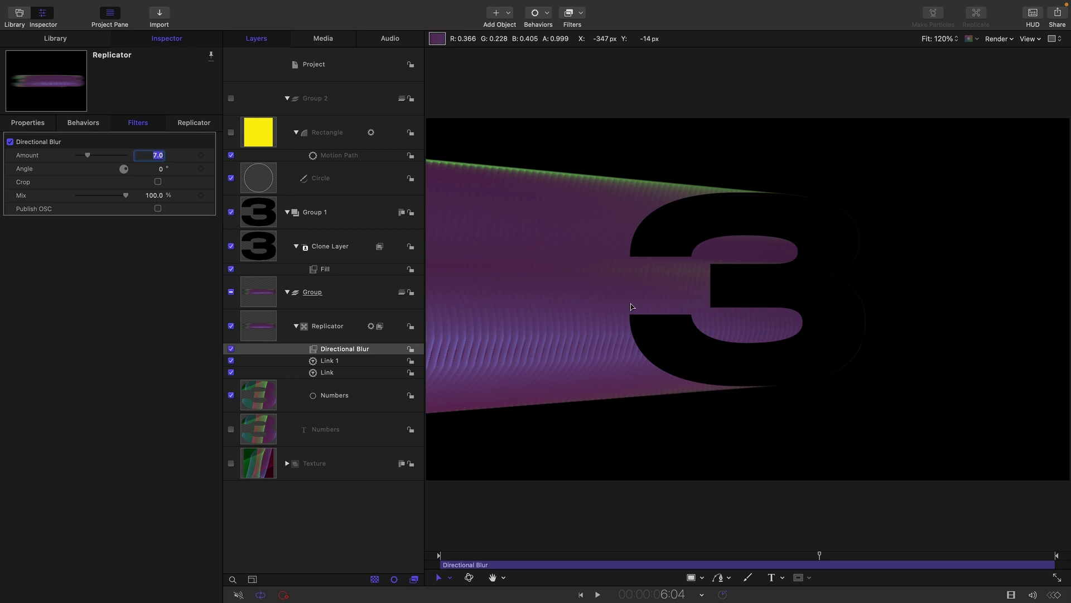
text(64)
key(Return)
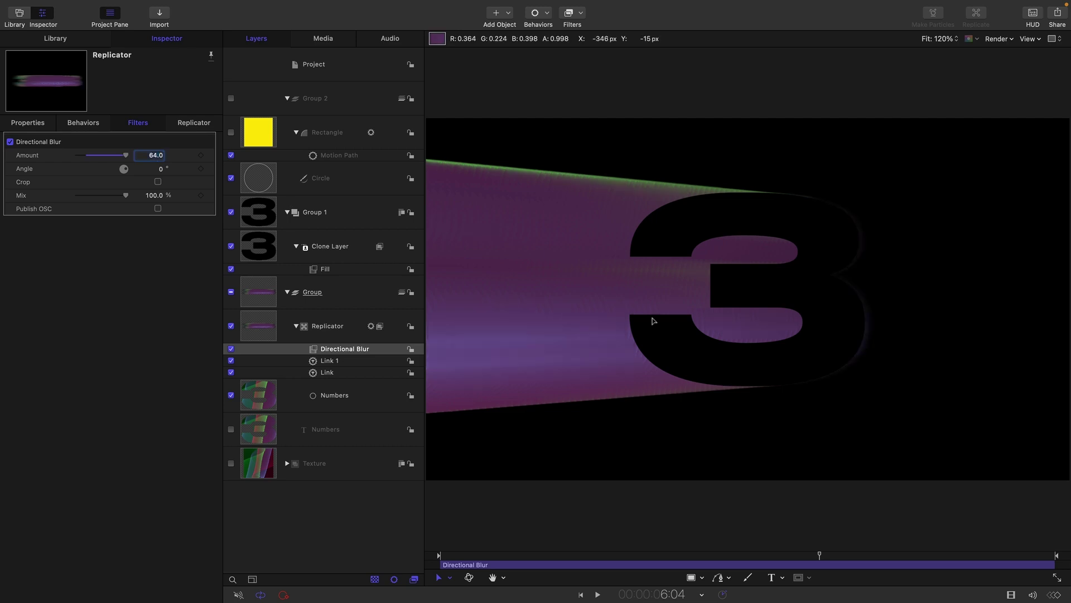
mouse_move(807, 558)
mouse_down()
mouse_move(789, 558)
mouse_move(842, 566)
mouse_move(827, 561)
mouse_up()
Switch off the Clone Layer's Fill and set its Blend Mode to Difference
click(287, 463)
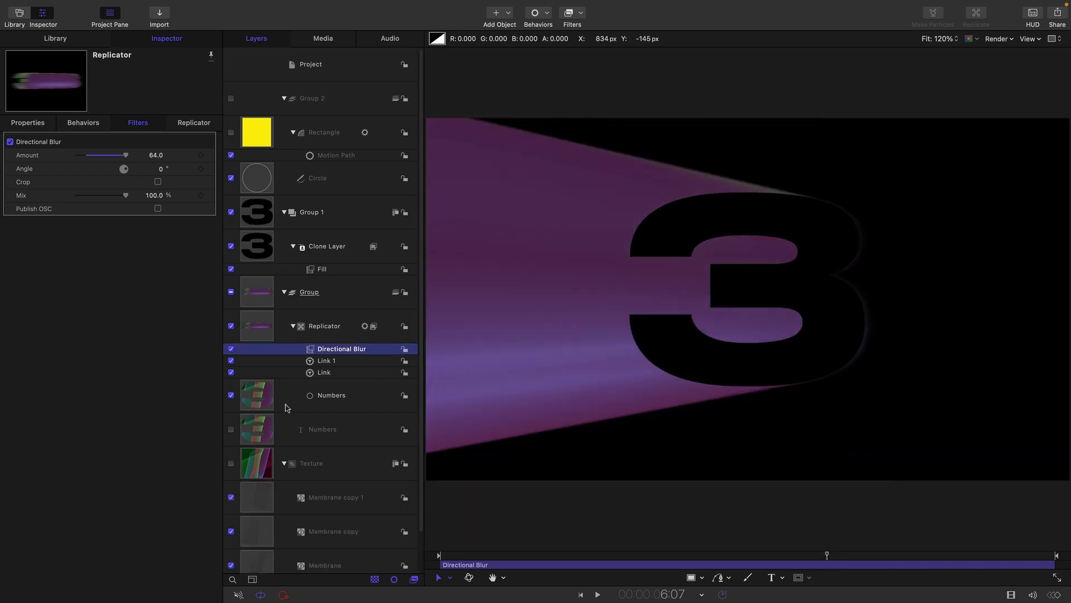
click(257, 251)
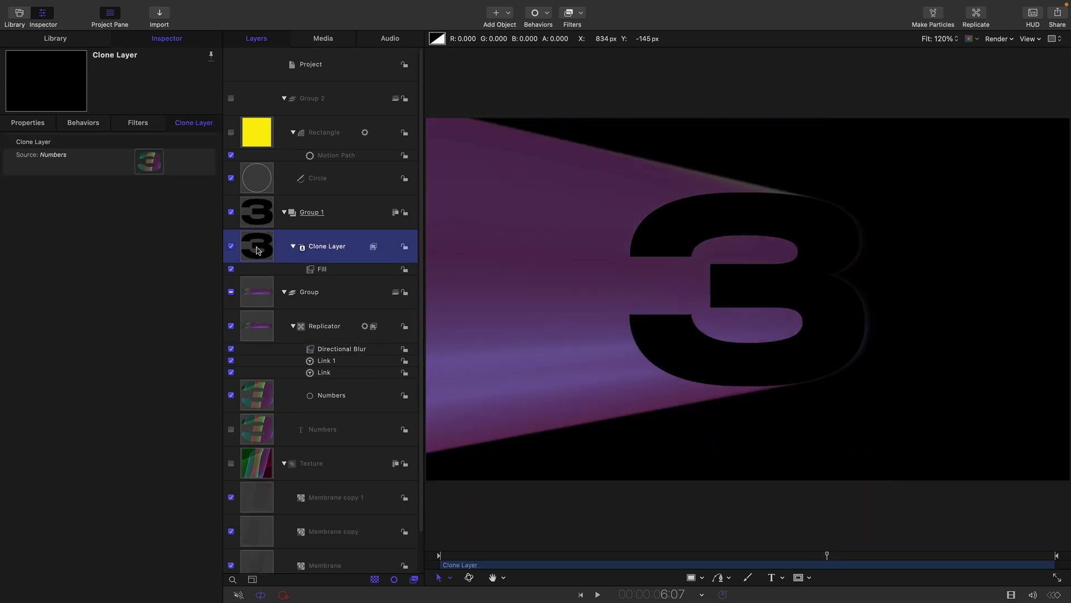
click(231, 269)
click(27, 126)
click(156, 346)
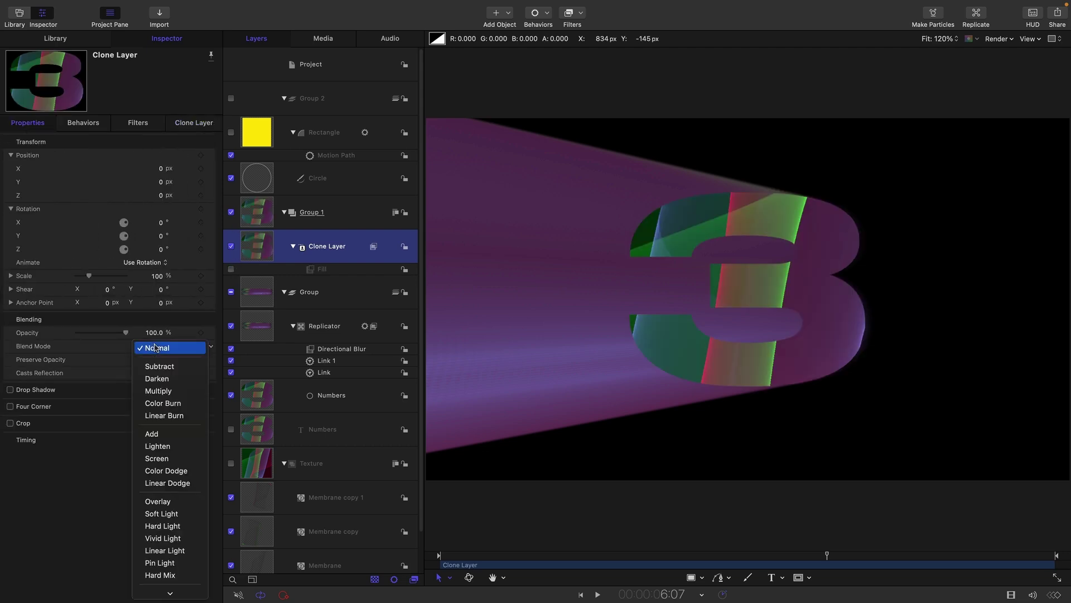
scroll(167, 475, down, 3)
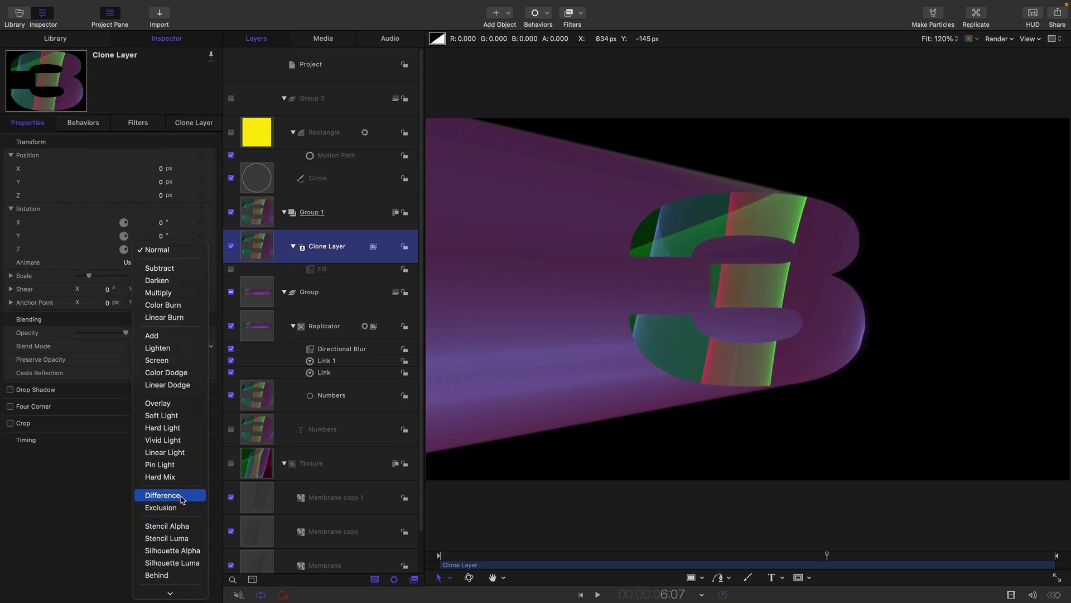
click(183, 498)
drag(827, 555, 789, 557)
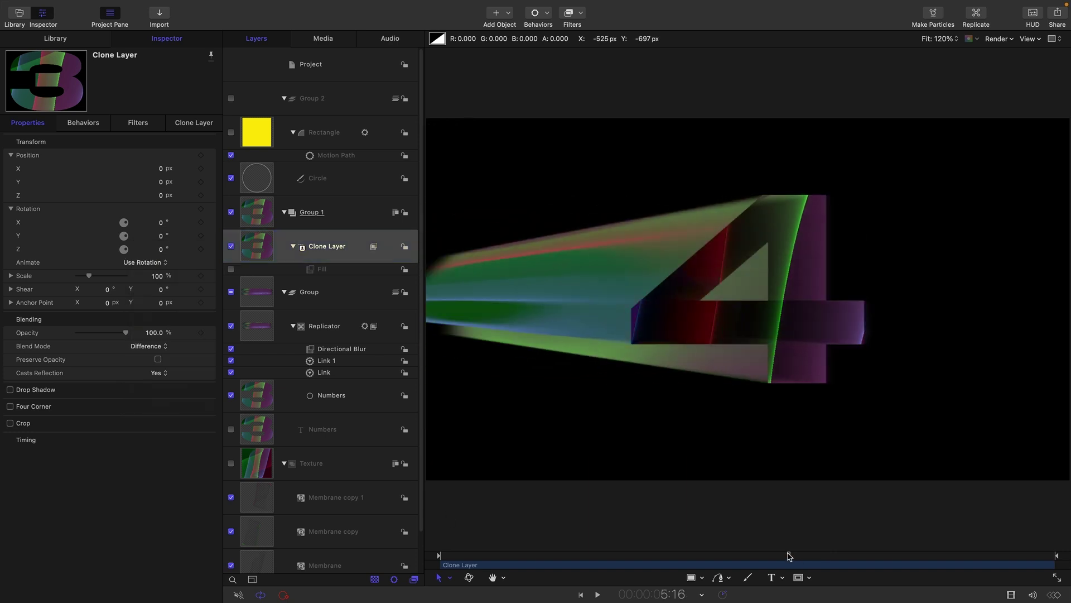
Add a Threshold filter to the Clone Layer at 0.12 and preview the countdown
click(581, 36)
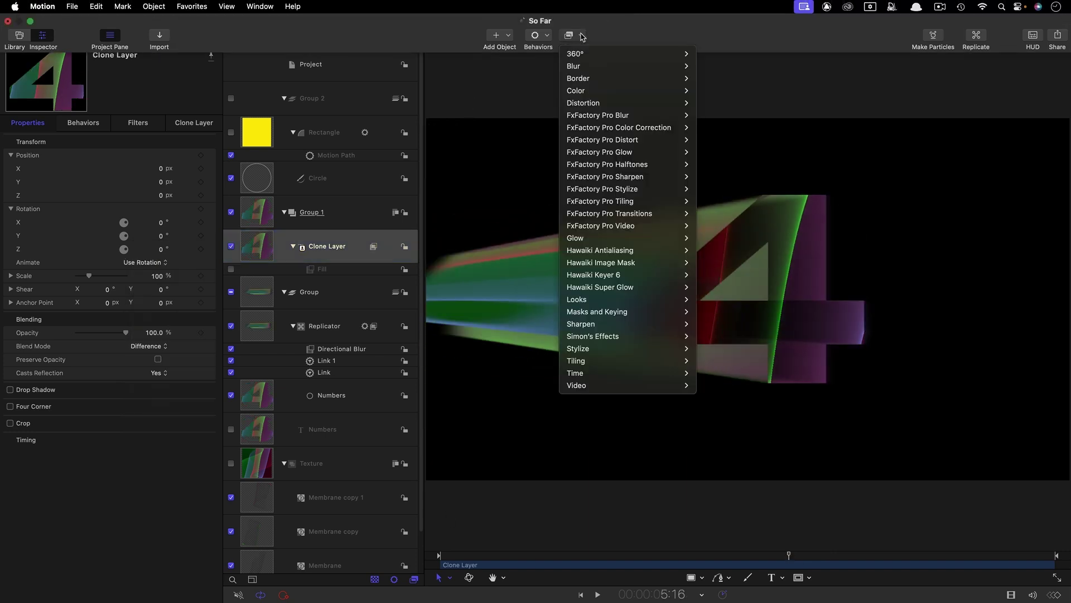
mouse_move(581, 93)
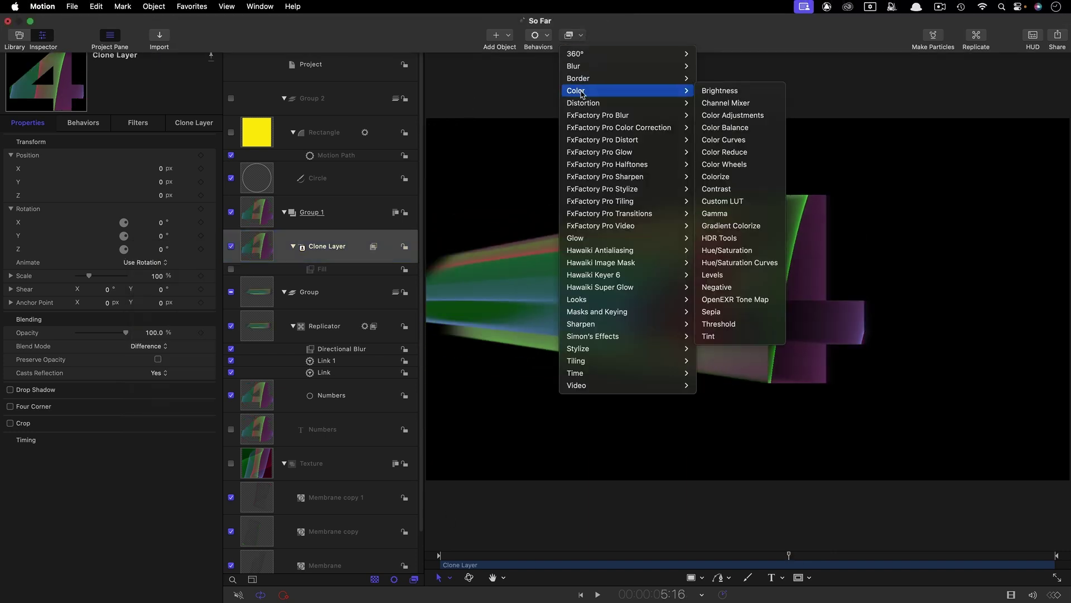
click(739, 329)
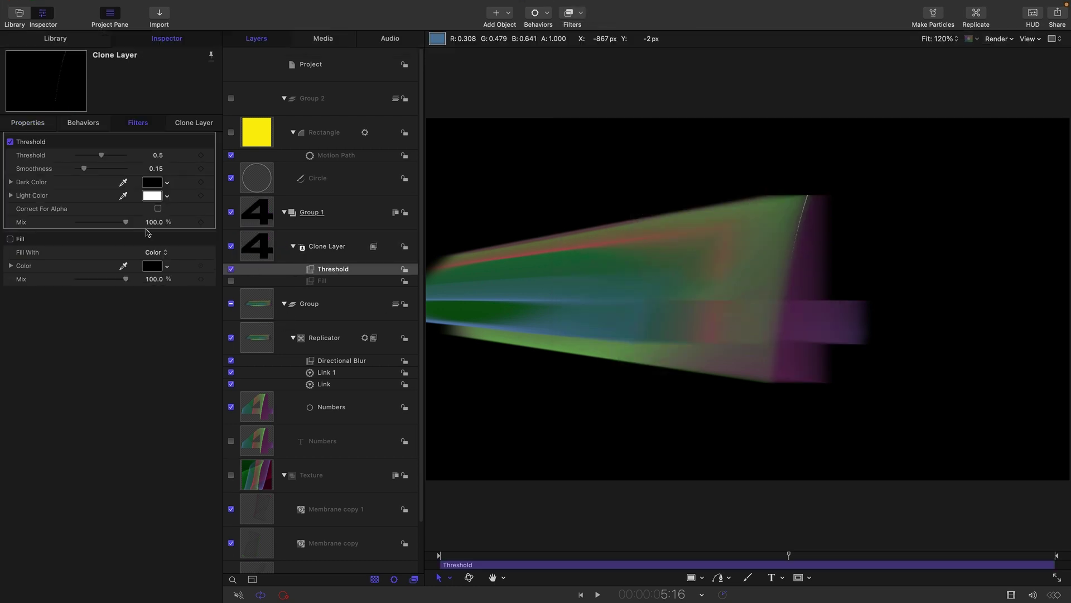
mouse_move(101, 156)
mouse_down()
mouse_move(83, 162)
mouse_move(98, 170)
mouse_up()
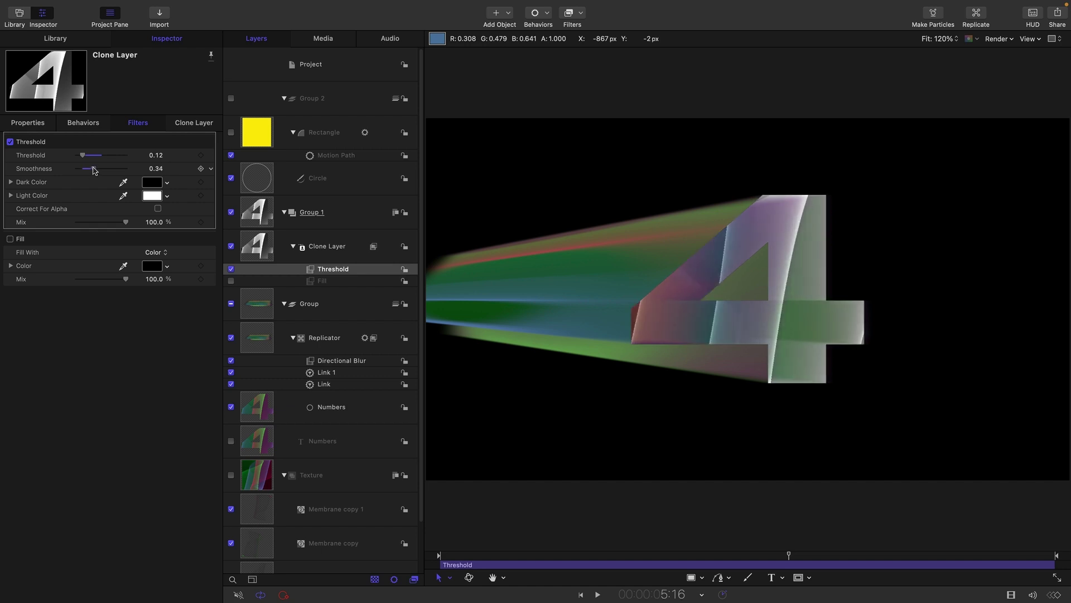
click(581, 594)
click(598, 595)
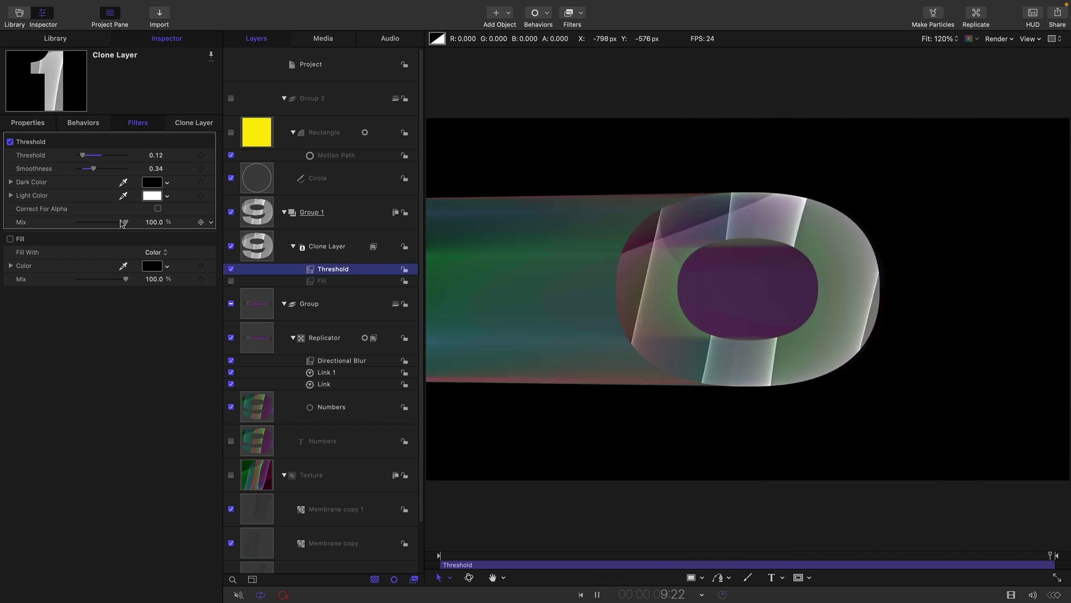
Set the Threshold filter's Mix to 50%
mouse_move(122, 222)
mouse_down()
mouse_move(80, 225)
mouse_move(104, 227)
mouse_up()
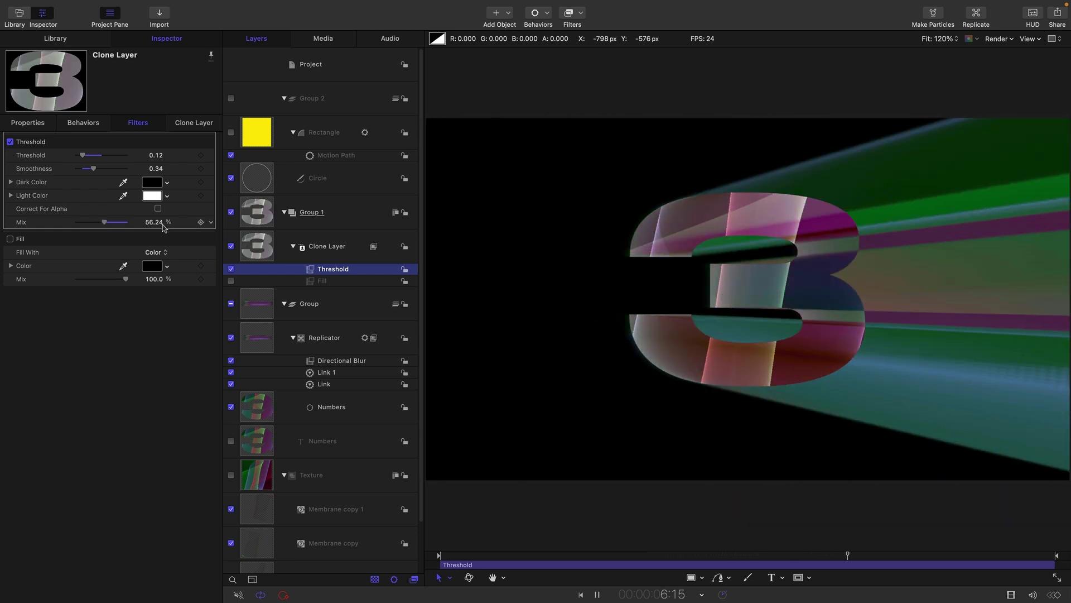
double_click(154, 222)
text(50)
click(597, 595)
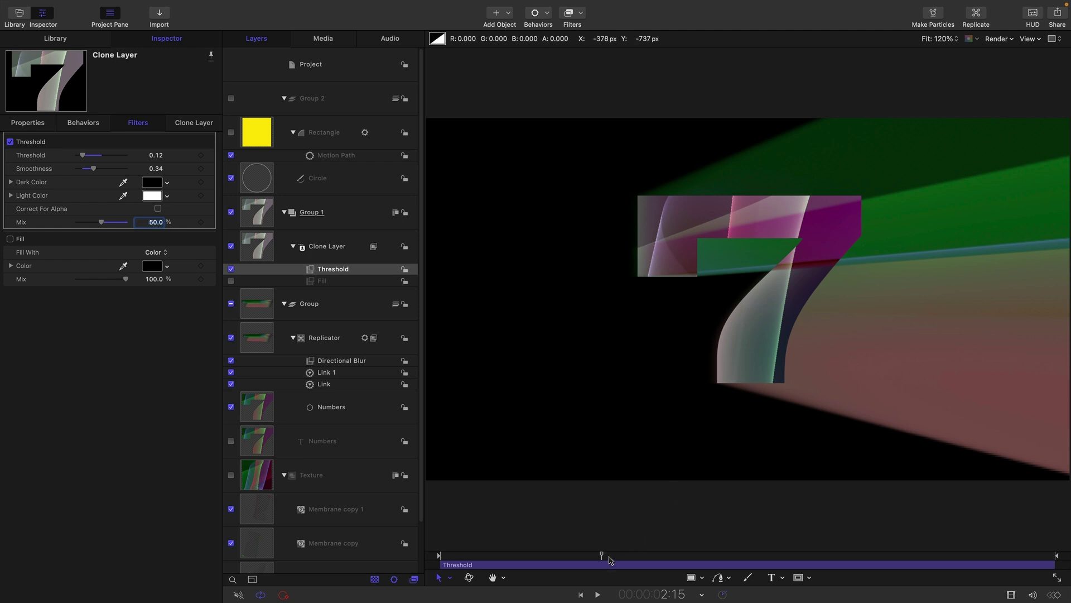
drag(603, 556, 411, 573)
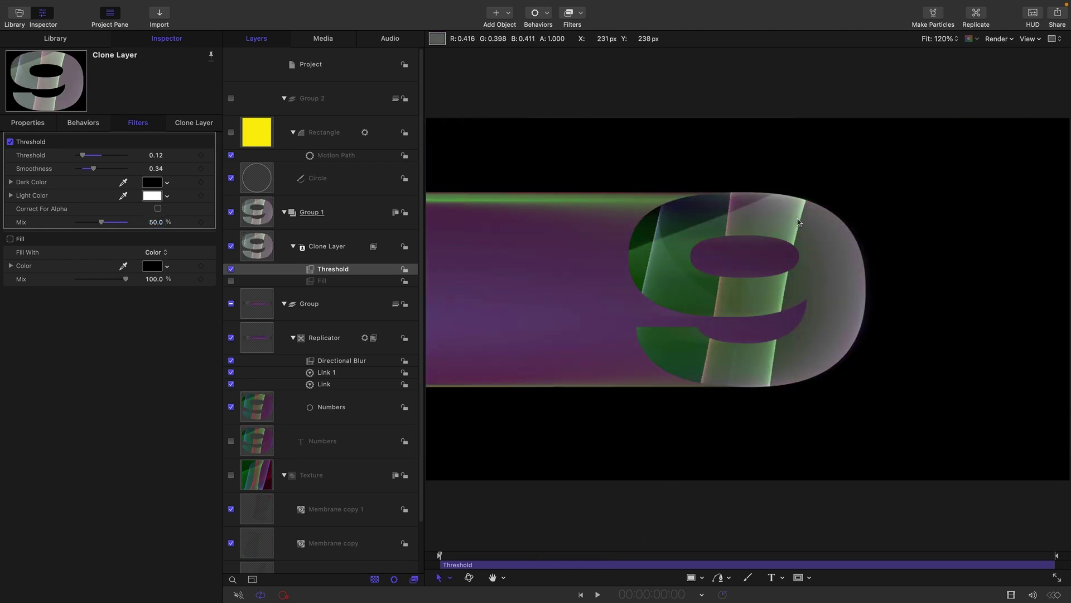
Add a Levels filter to the Replicator and reveal its RGB sliders
click(261, 340)
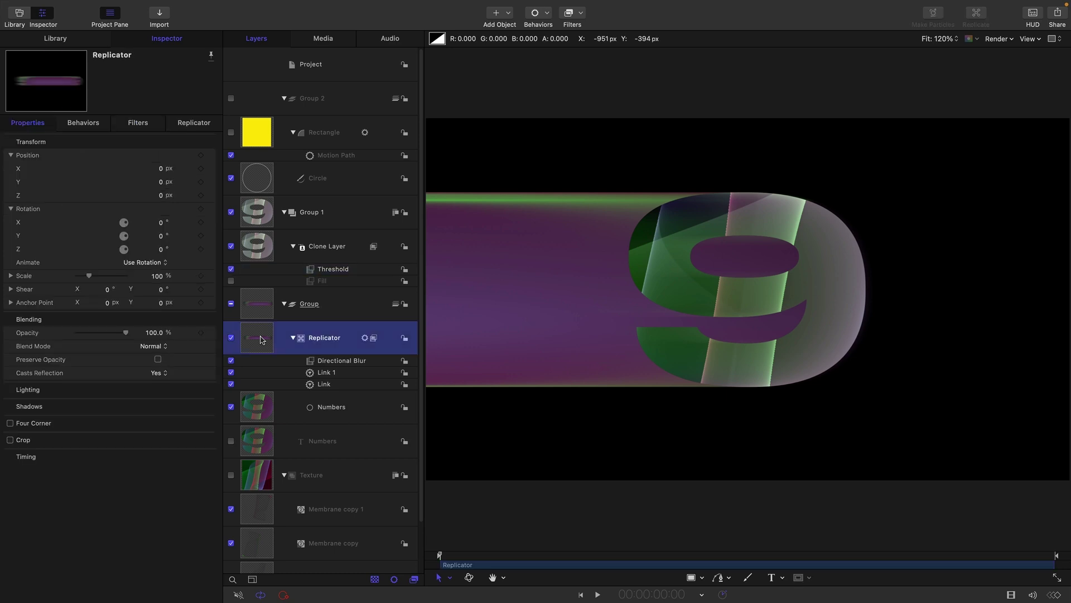
click(582, 14)
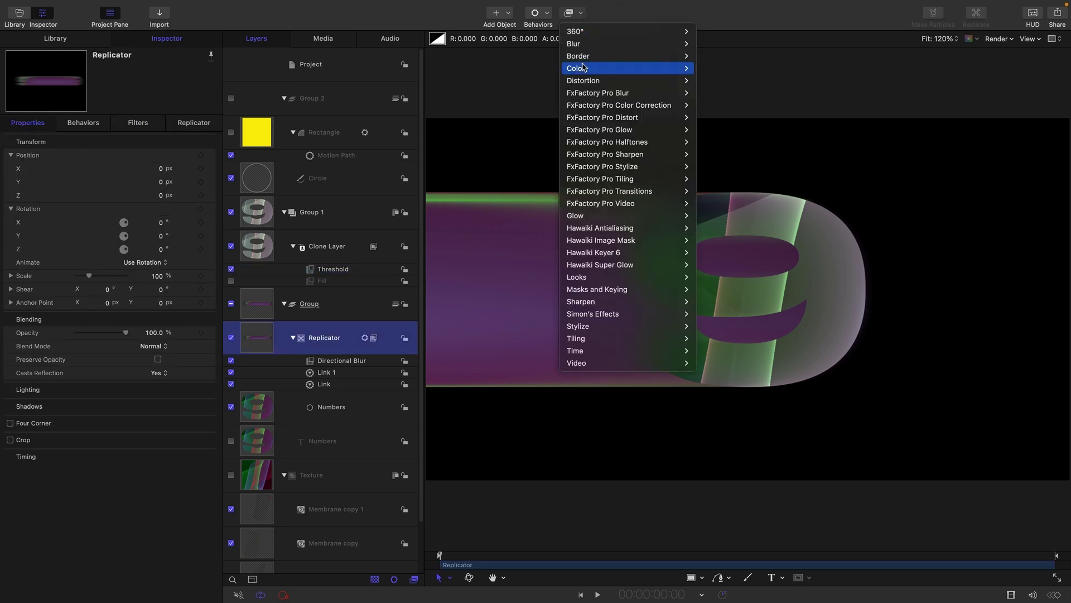
mouse_move(591, 68)
click(733, 257)
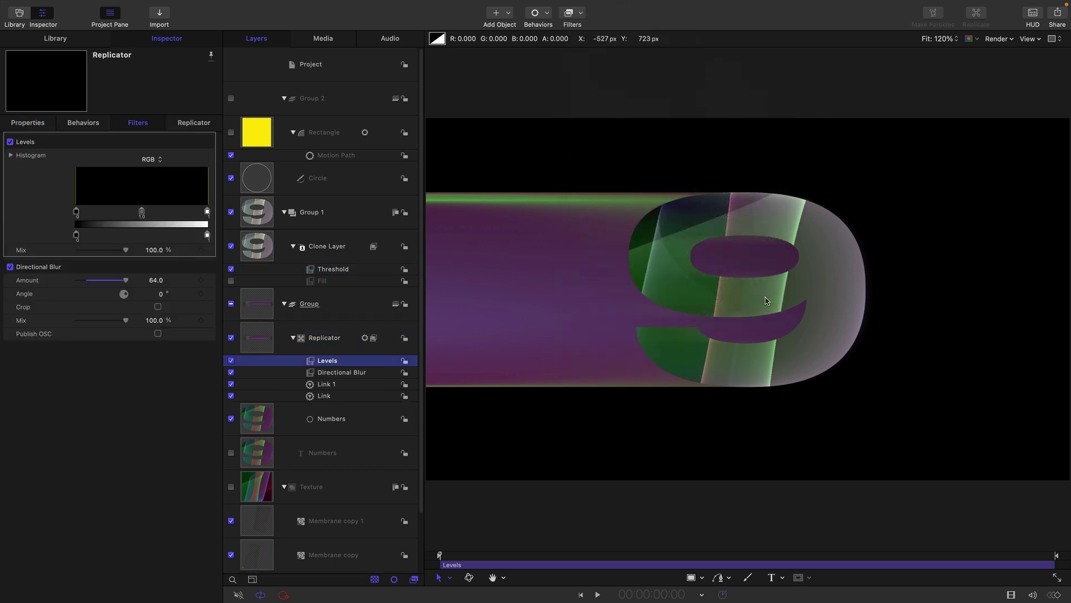
click(11, 156)
click(11, 250)
Set White In to 0.1 at the first frame
key(Home)
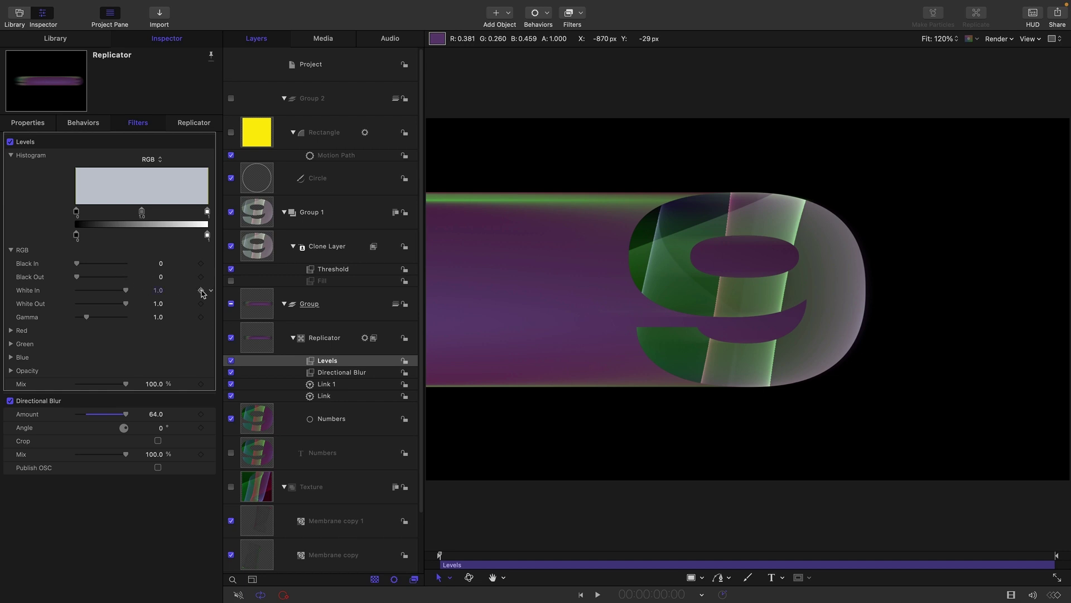
click(159, 291)
text(0.1)
key(Return)
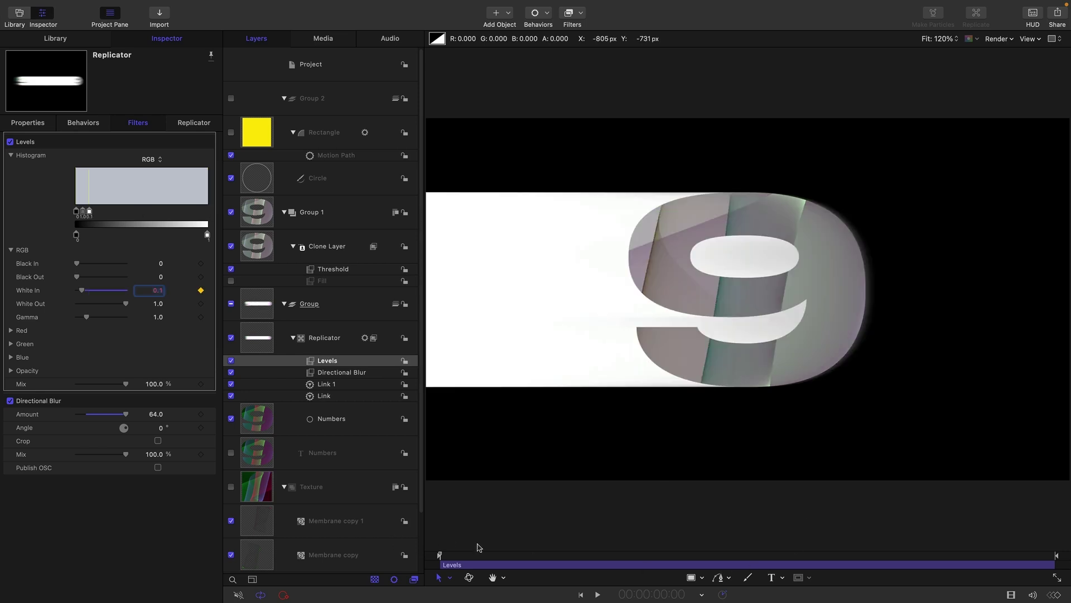
Keyframe White In at 1.0 on frame 23 and show its curve in the Keyframe Editor
click(648, 595)
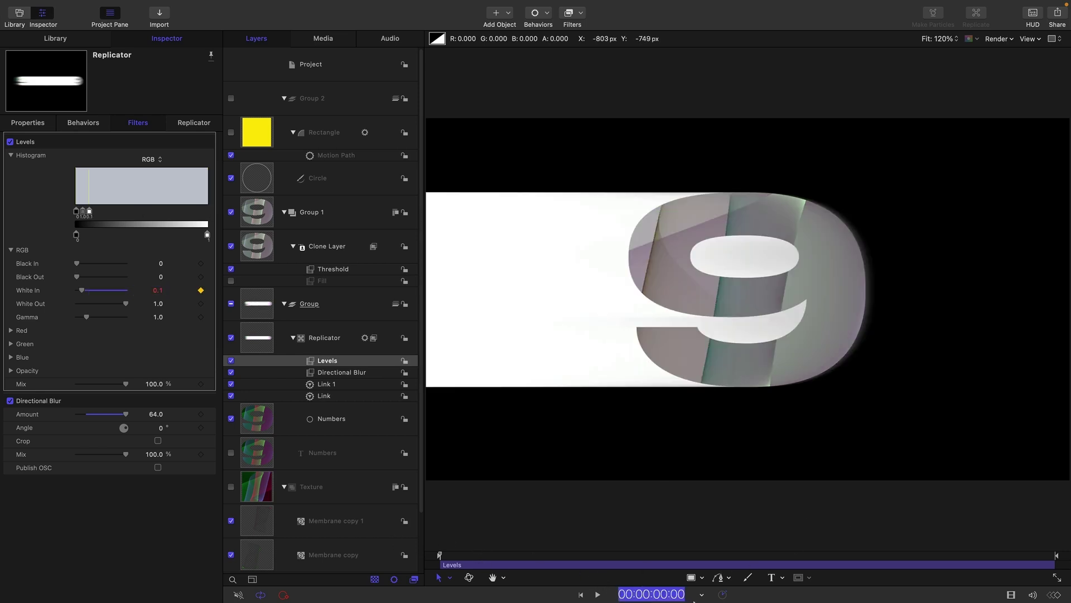
text(100)
key(Return)
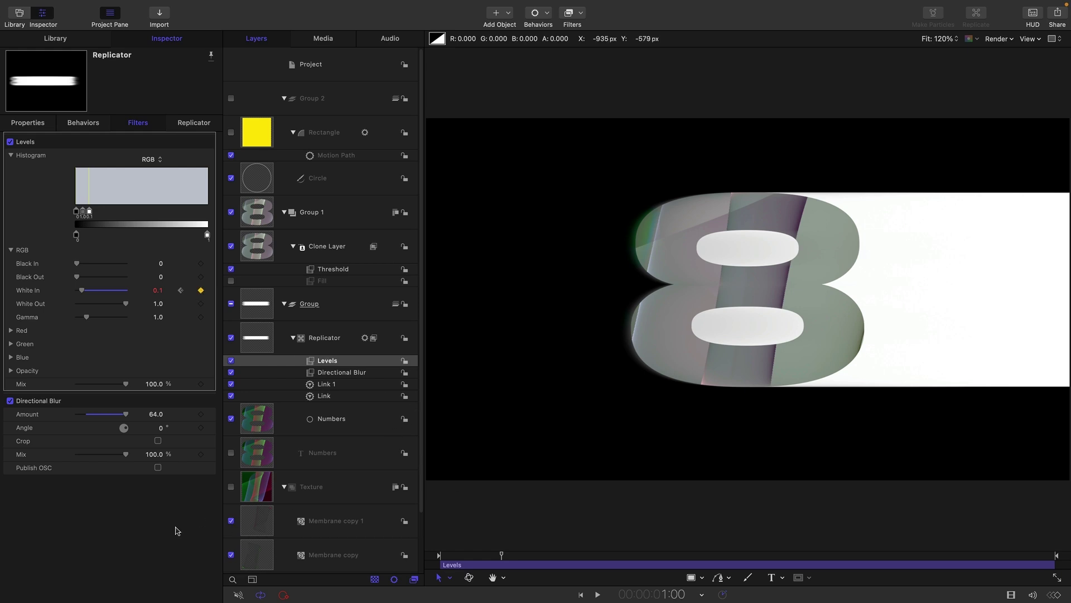
key(Left)
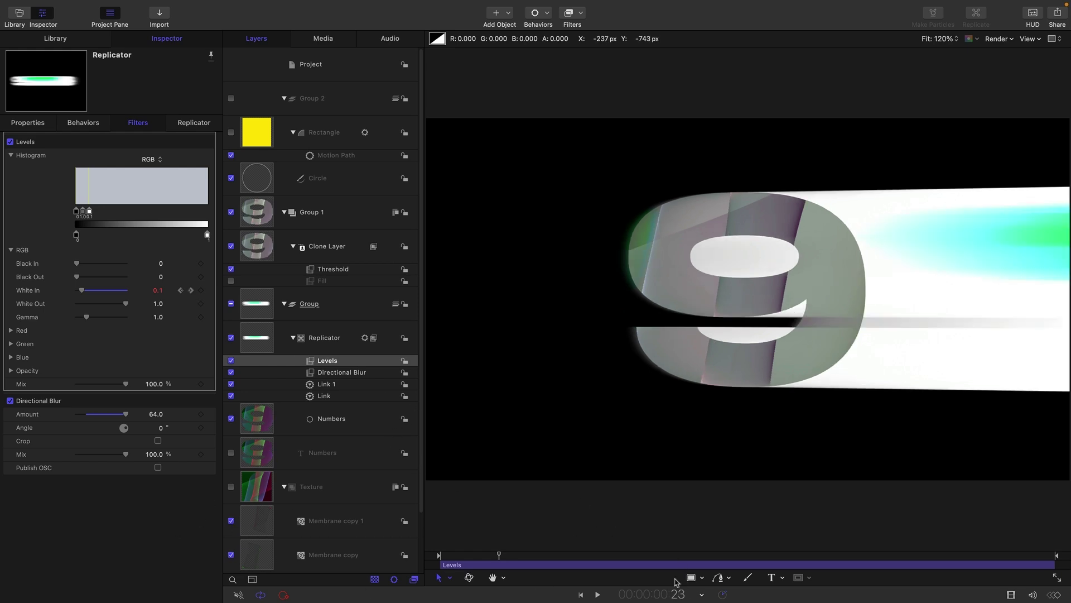
click(157, 290)
text(1)
key(Return)
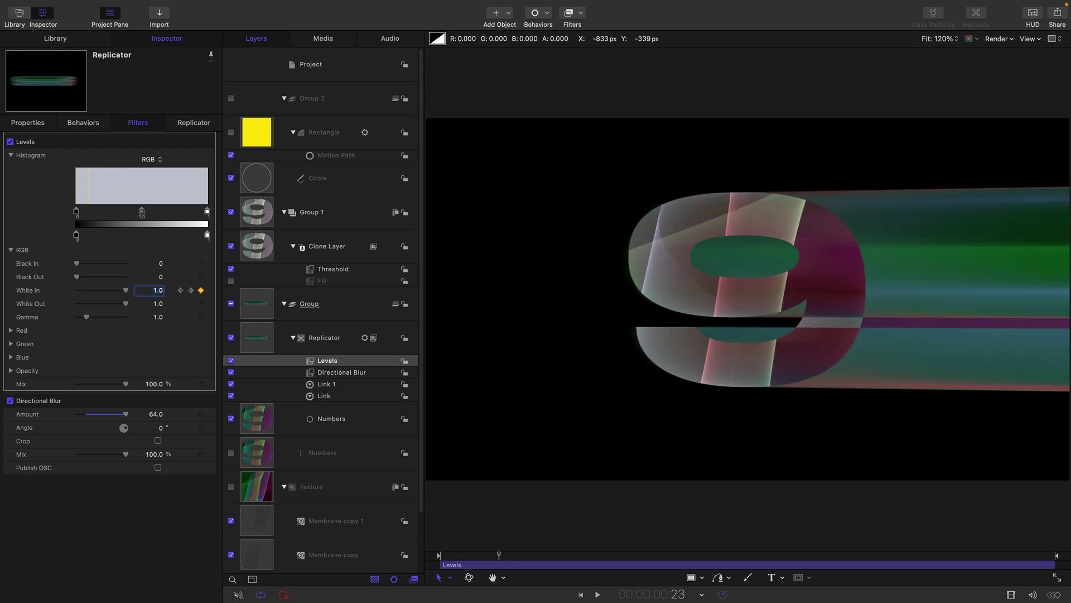
key(super+8)
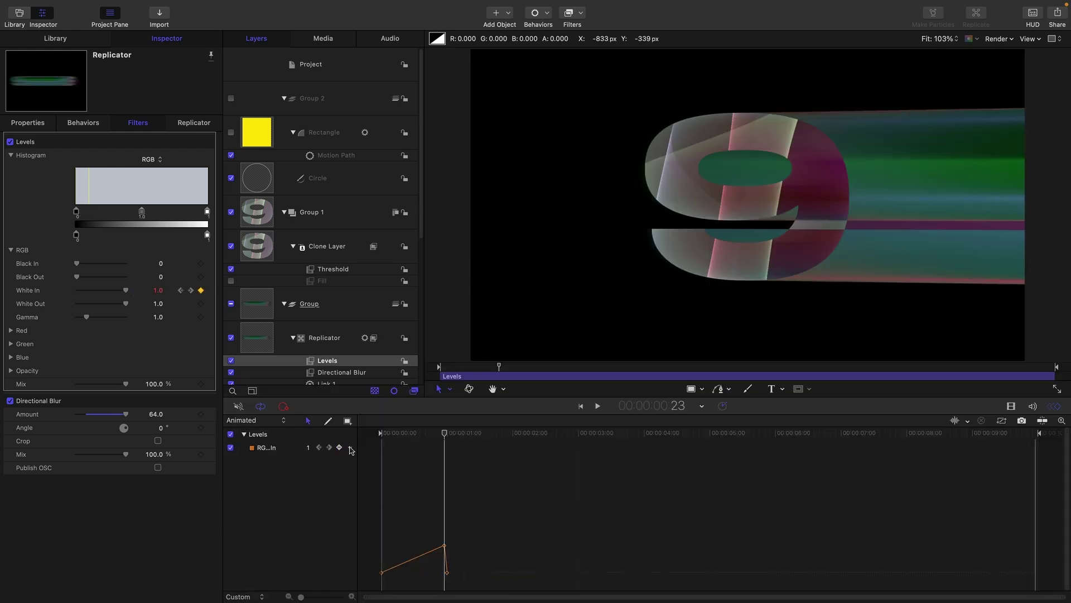
Set the White In animation to Repeat after its last keyframe, preview it, and hide the Keyframe Editor
click(351, 448)
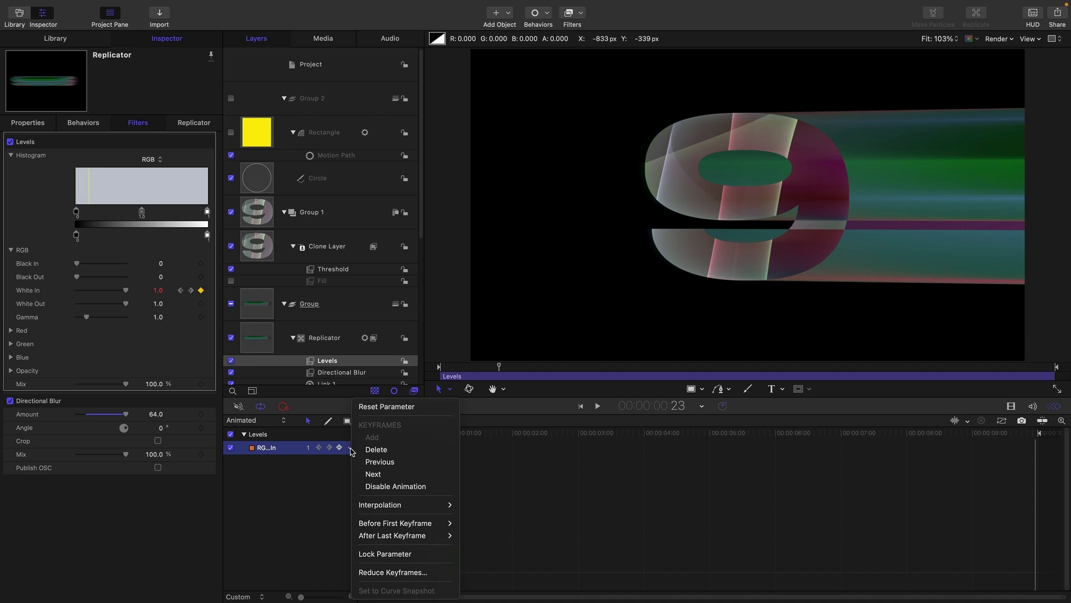
mouse_move(393, 536)
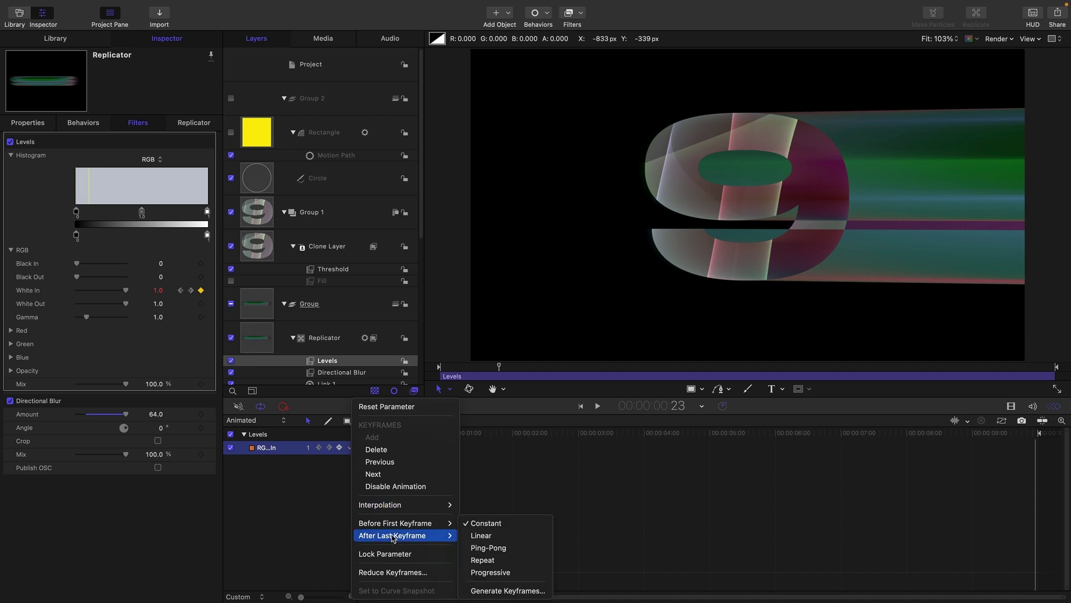
click(491, 563)
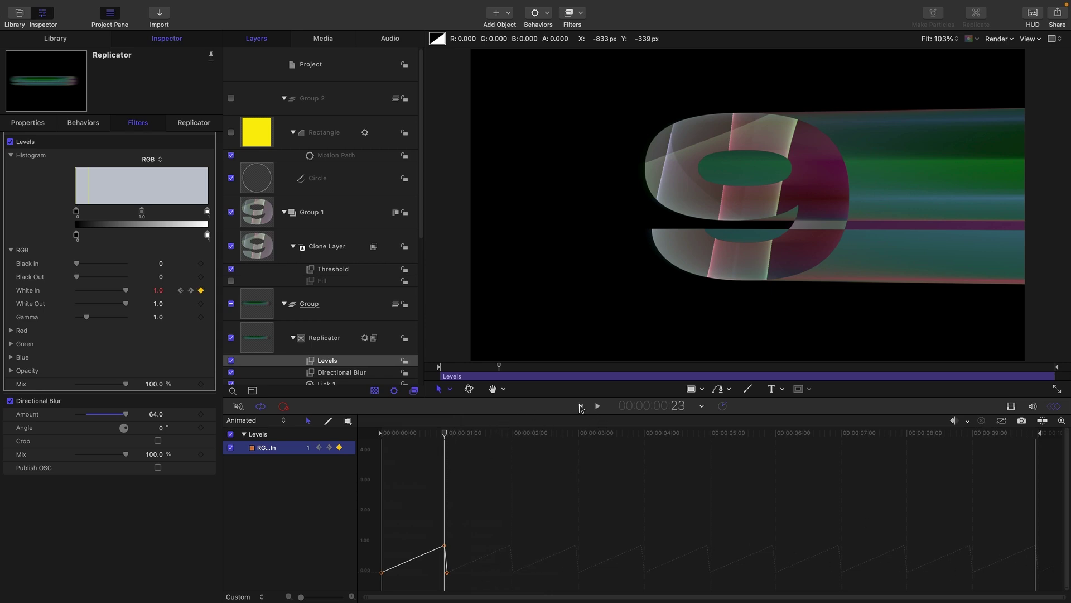
click(581, 408)
click(600, 407)
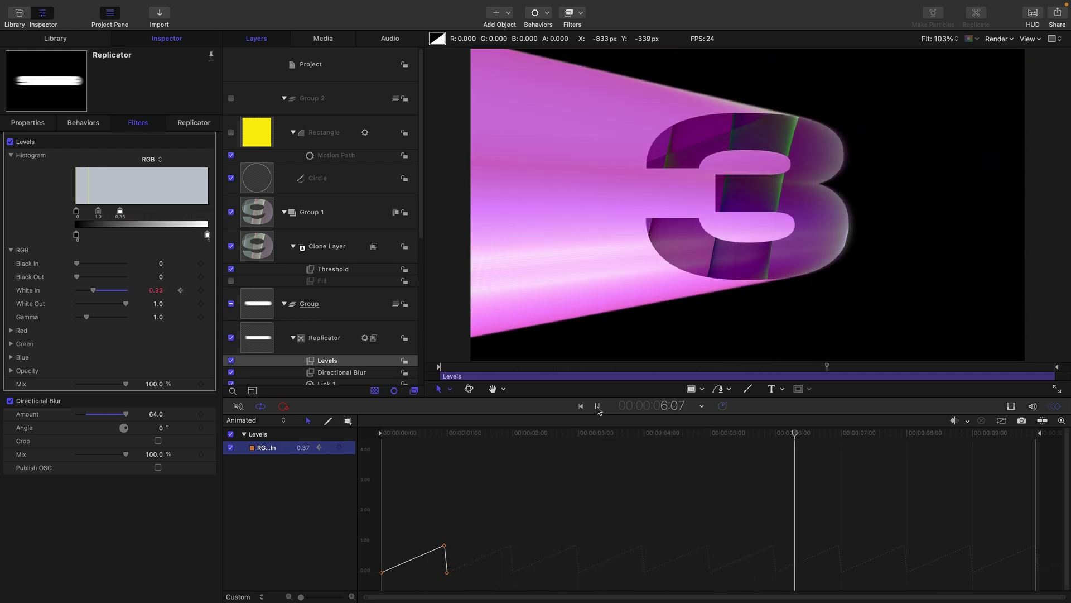
click(598, 406)
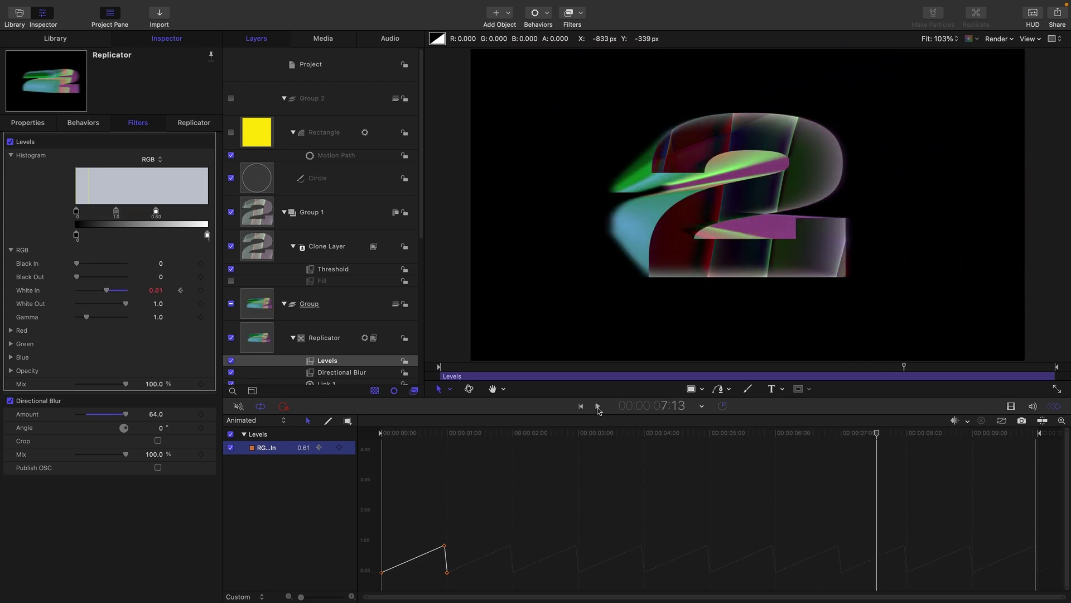
key(super+8)
With the Group selected, add a Lens Flare generator and send it below the Replicator
click(294, 339)
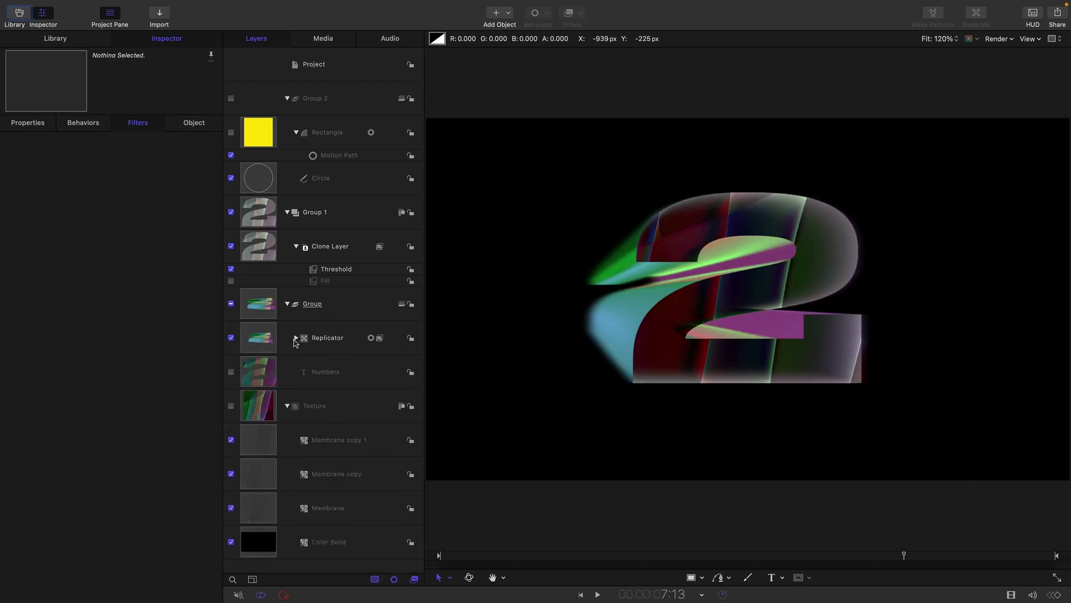
click(260, 308)
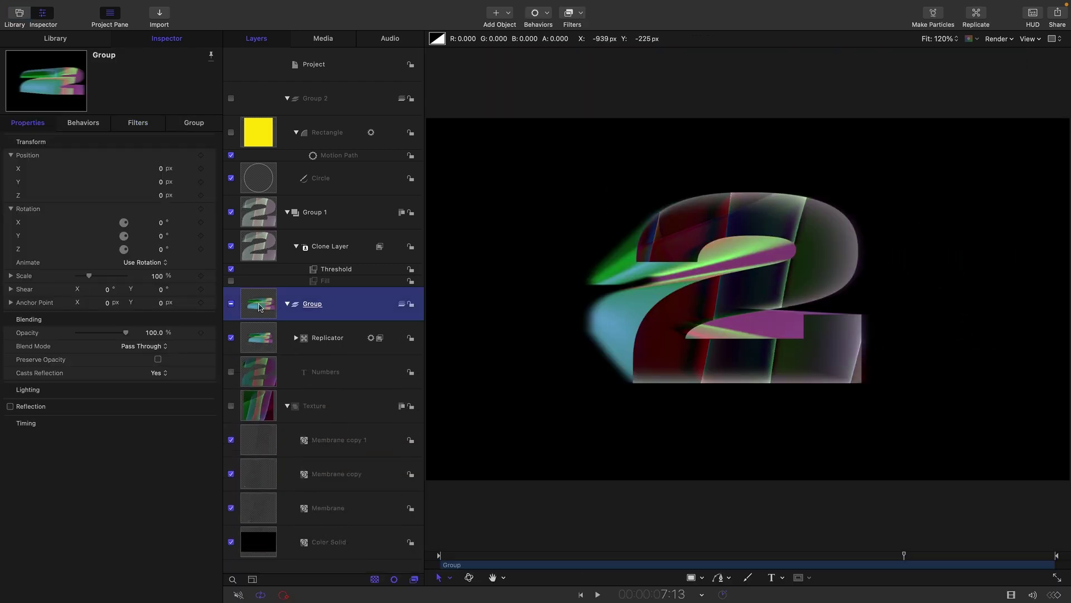
click(287, 407)
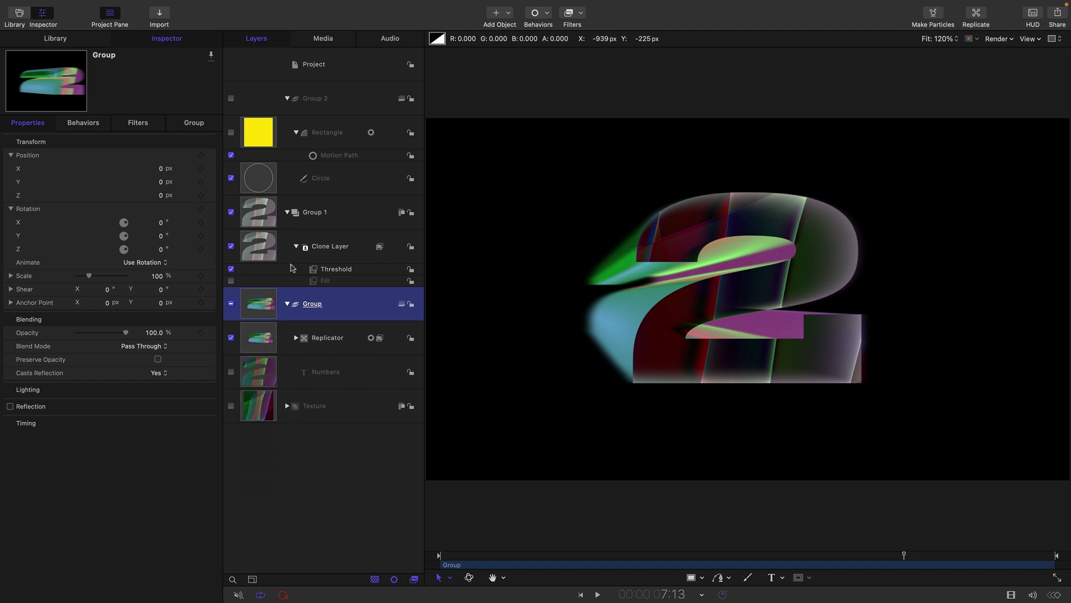
click(496, 12)
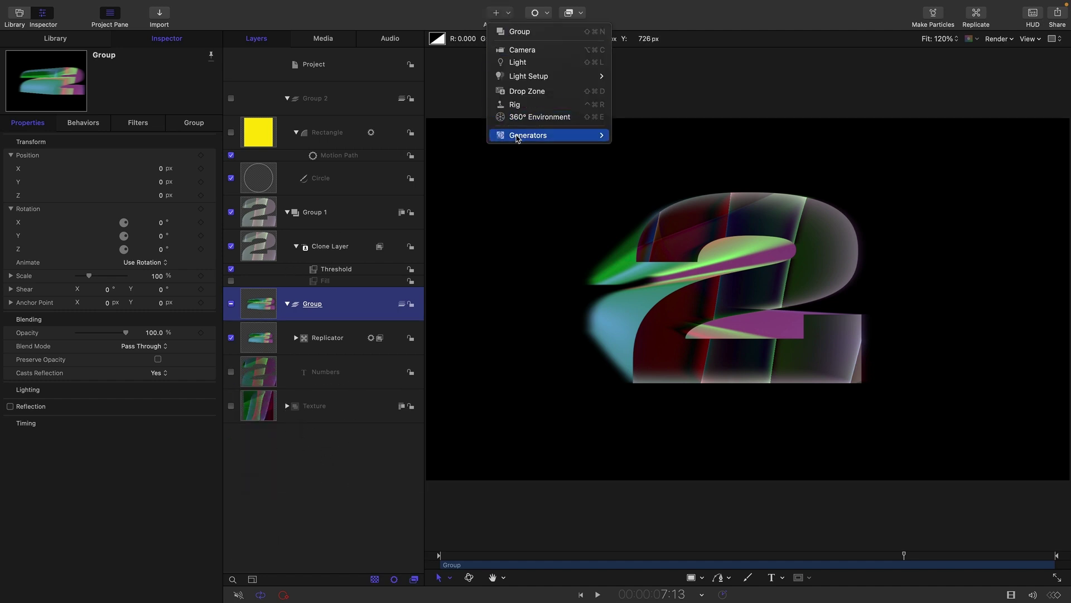
mouse_move(518, 137)
mouse_move(642, 148)
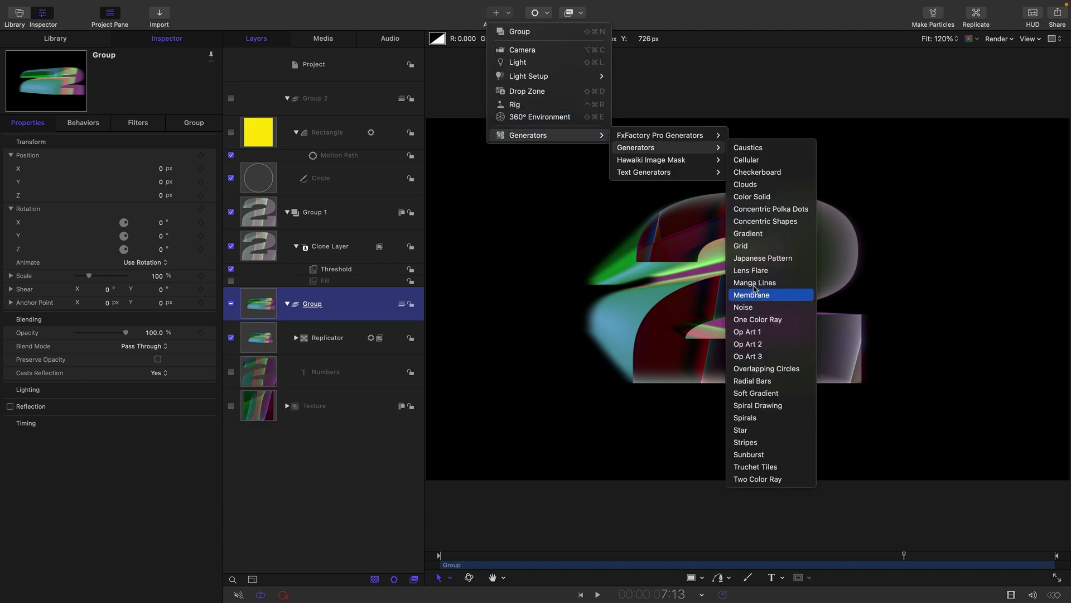
click(762, 271)
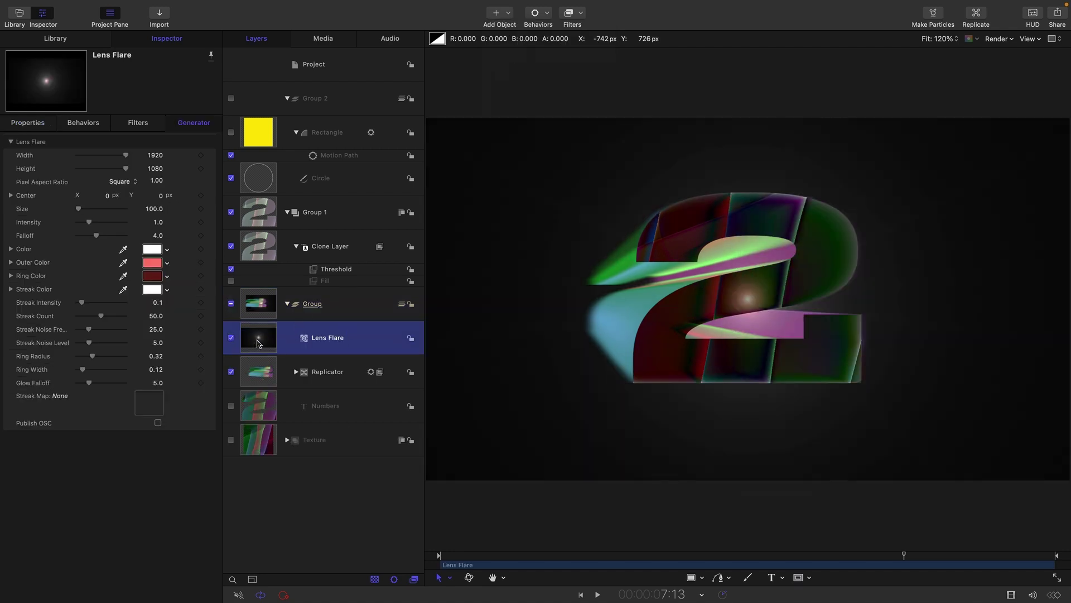
key(super+bracketleft)
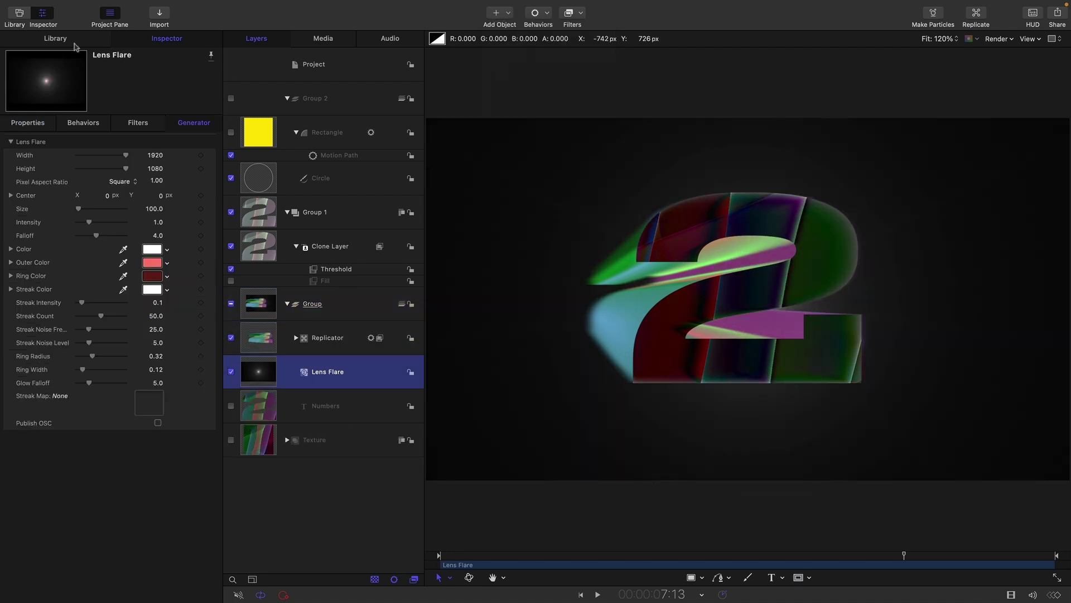
Drag a Color Solid generator from the Library into the Layers list and set its colour to black
click(56, 39)
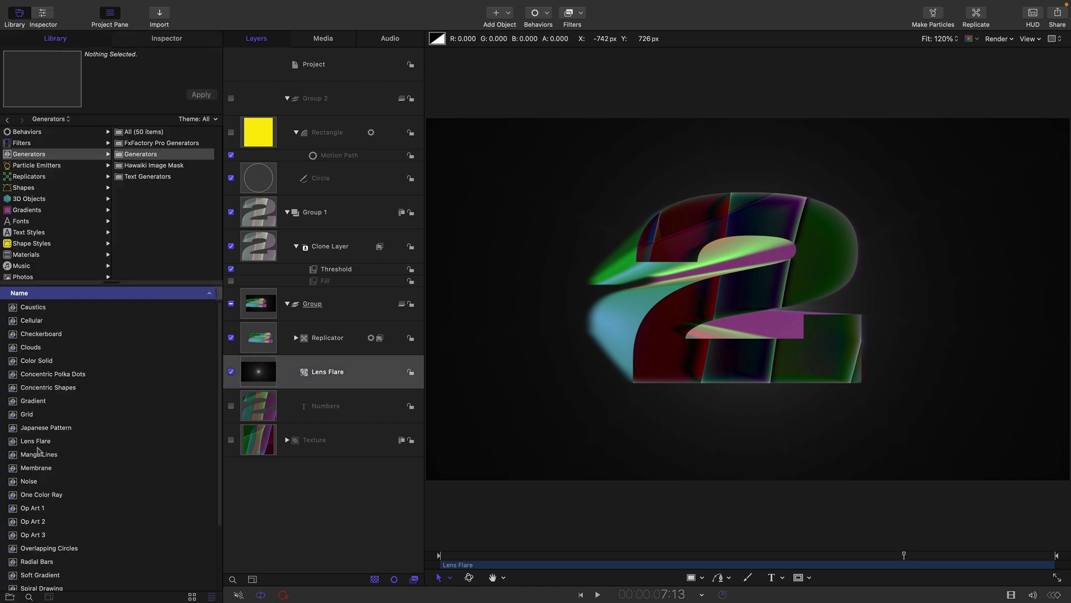
drag(13, 363, 251, 457)
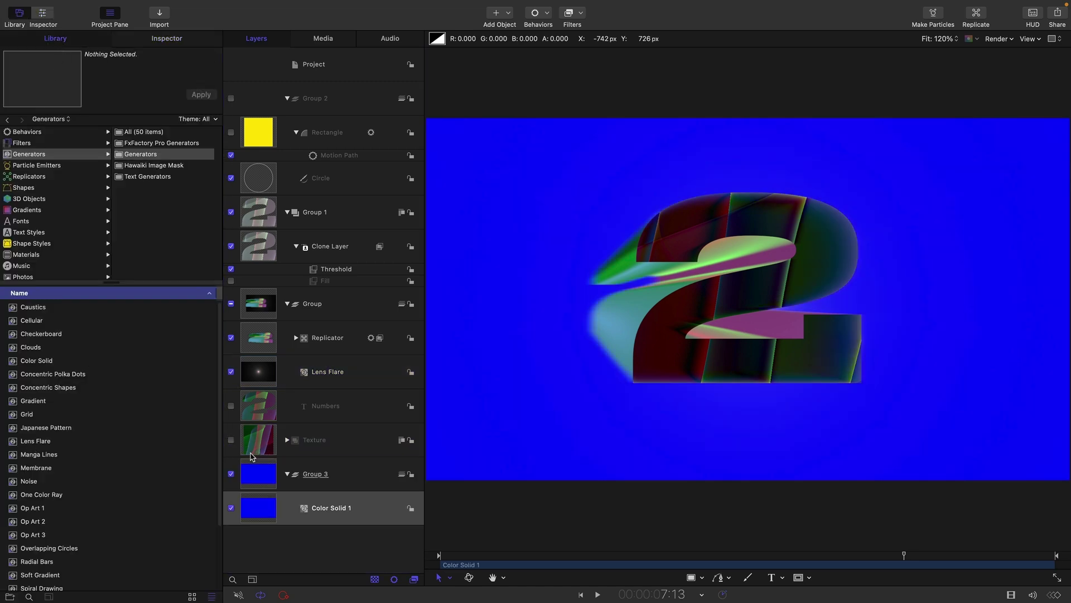
click(168, 38)
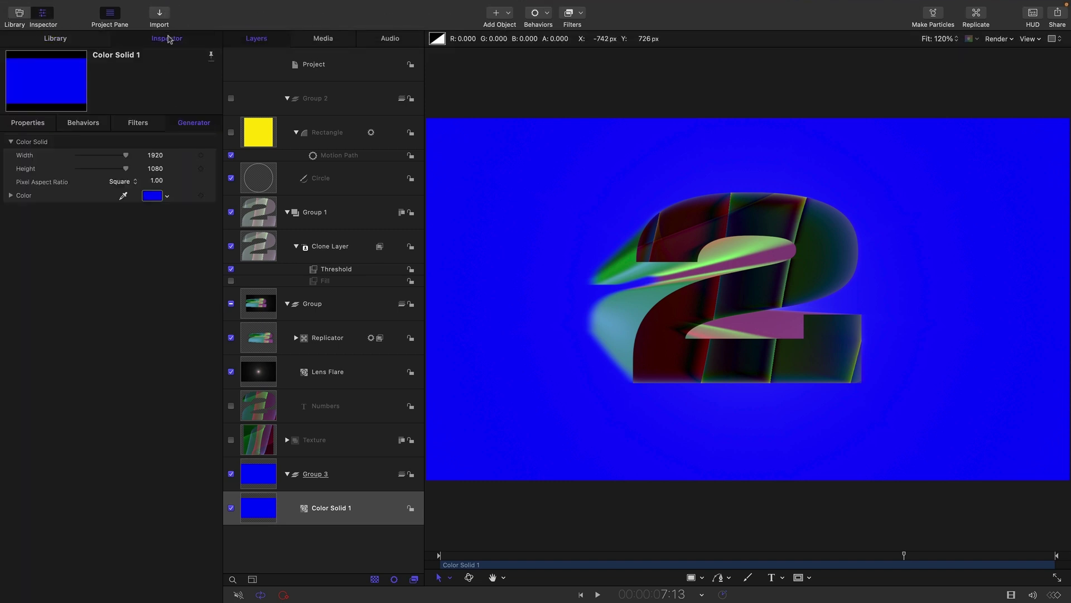
click(152, 195)
click(439, 433)
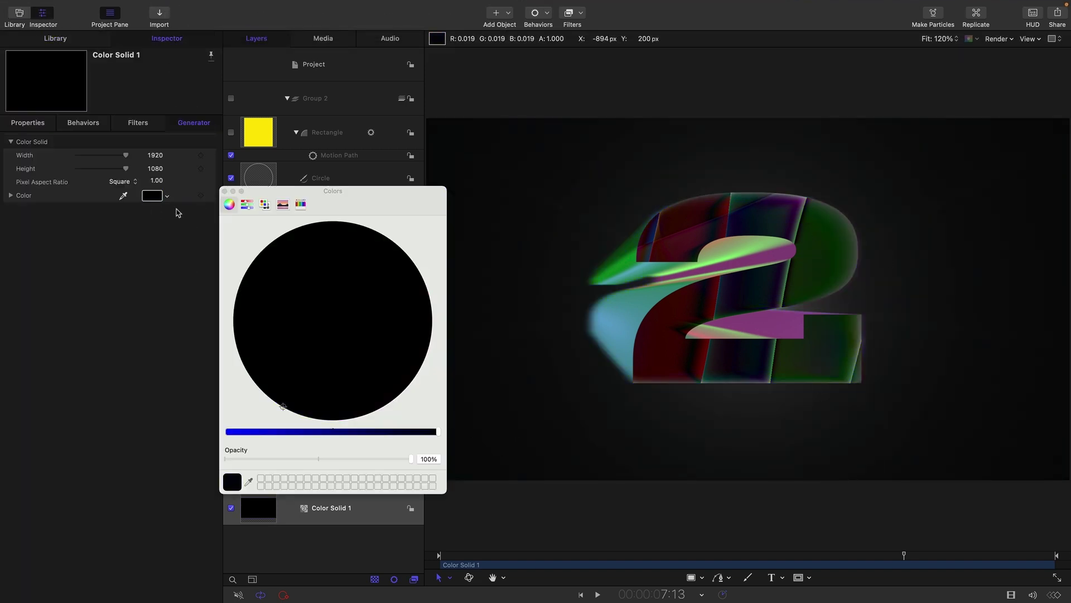
click(225, 192)
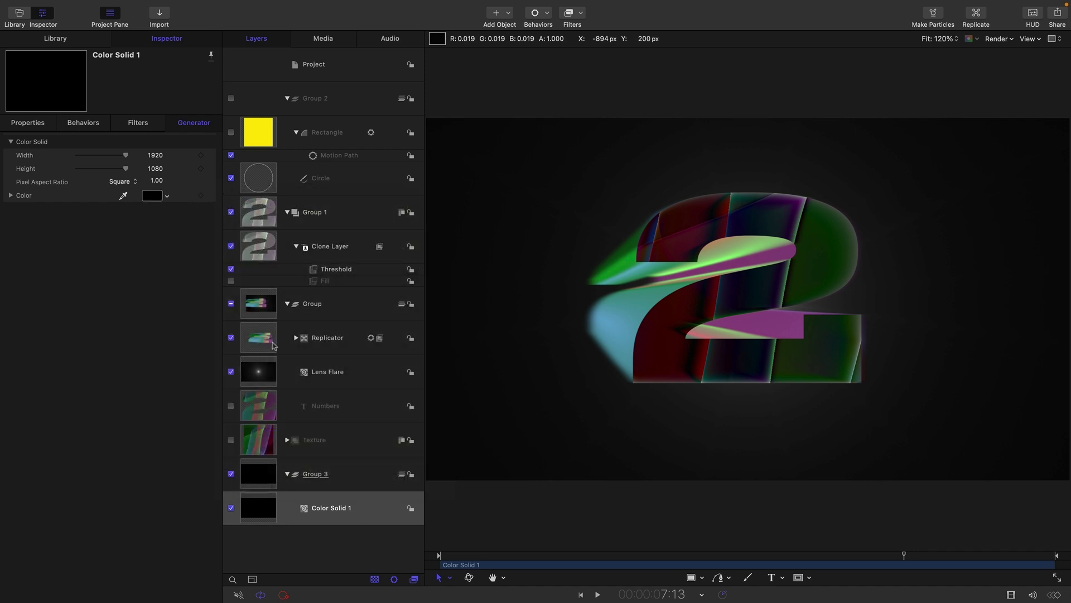
Set the Lens Flare Size to 3000, then add a Stylize > Pixellate filter with Scale 360
click(252, 367)
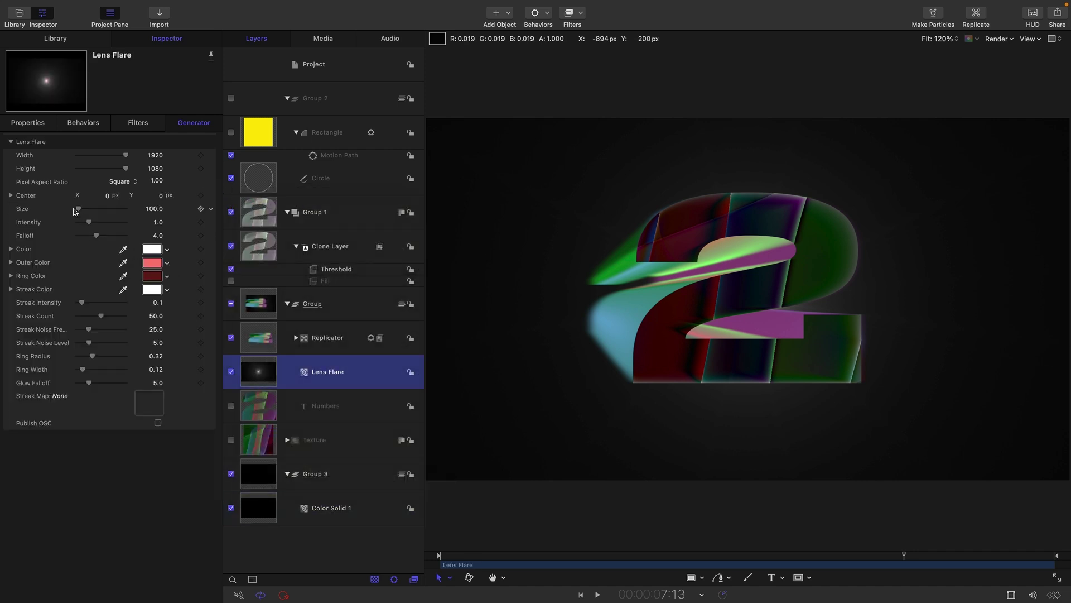
drag(100, 212, 126, 222)
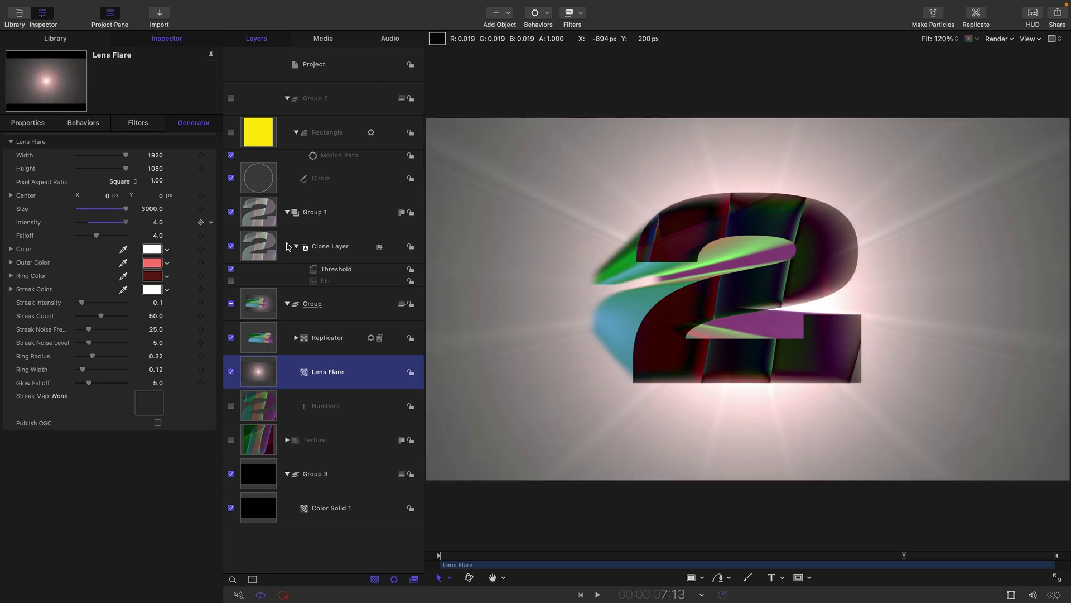
click(580, 14)
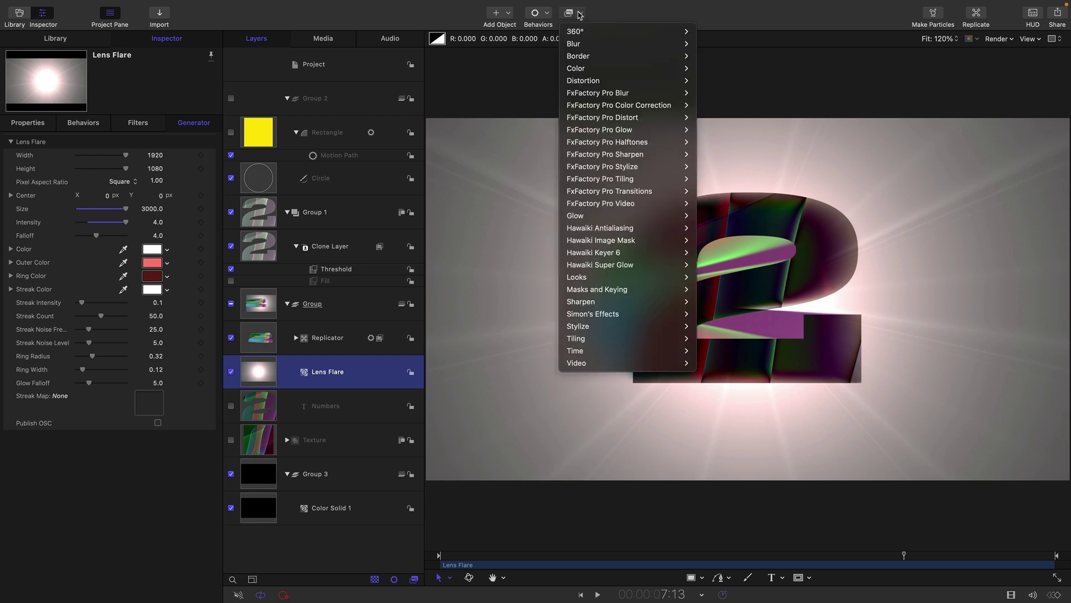
mouse_move(625, 326)
click(732, 506)
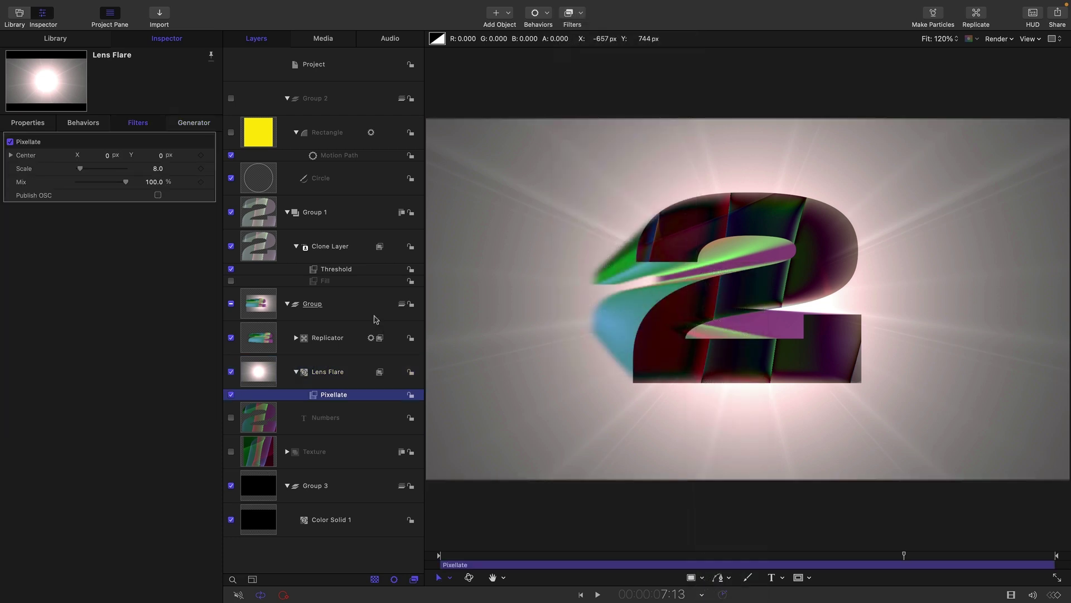
drag(157, 174, 221, 173)
click(156, 169)
text(360)
key(Return)
key(Home)
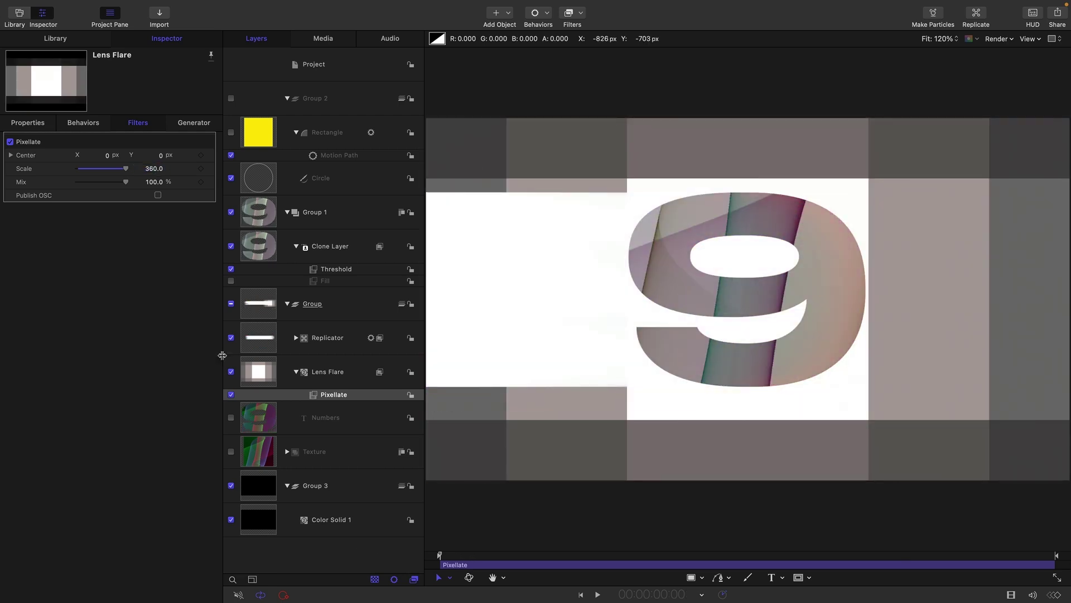
Start keyframing the Lens Flare Opacity in its Properties, at 100 and then 0 a frame later
click(262, 375)
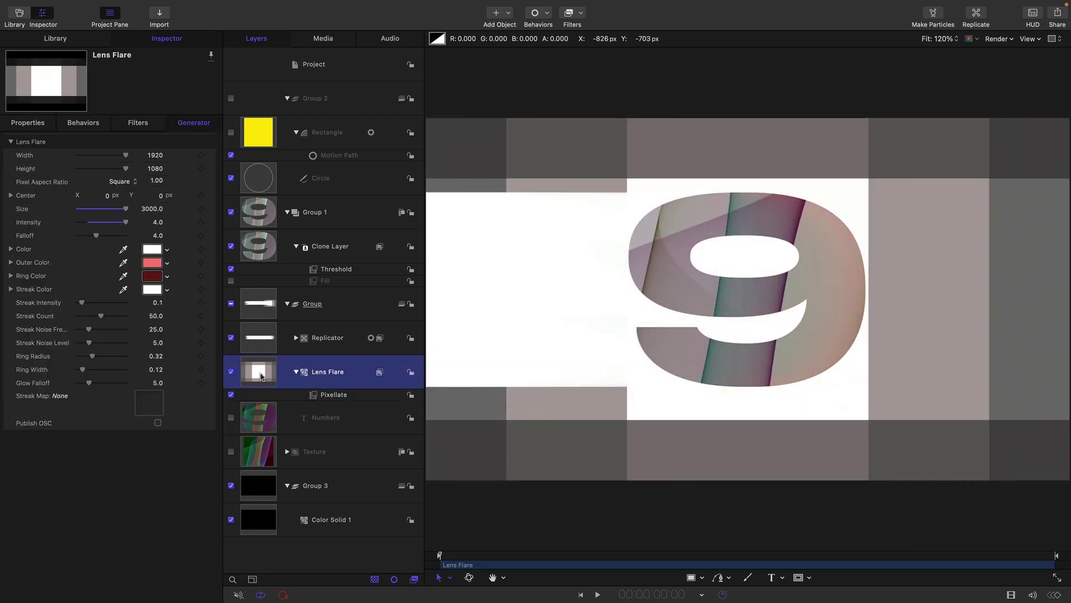
click(28, 124)
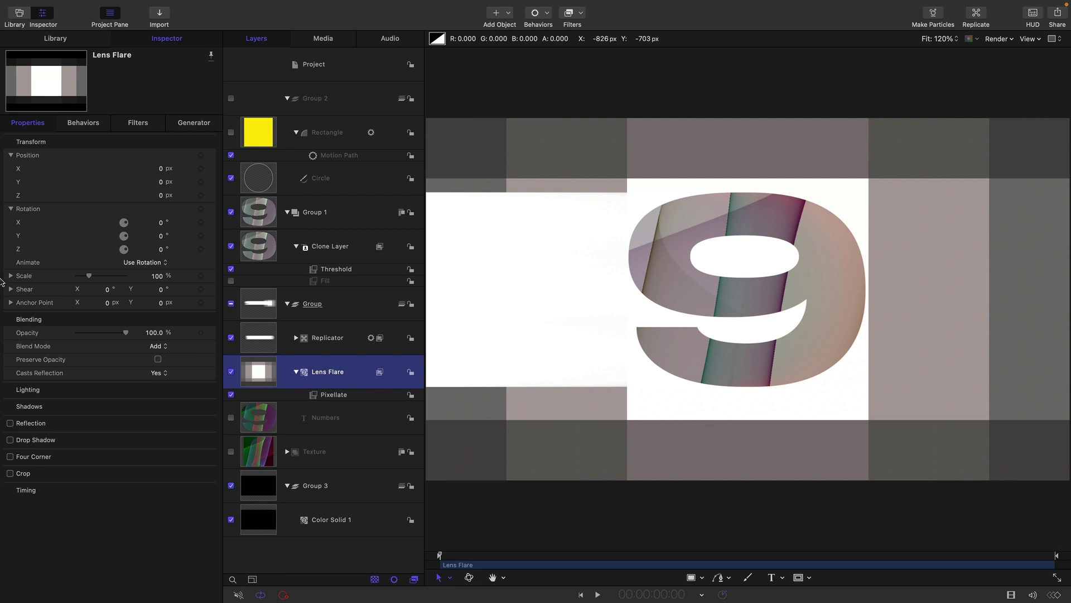
click(200, 333)
click(170, 507)
key(Right)
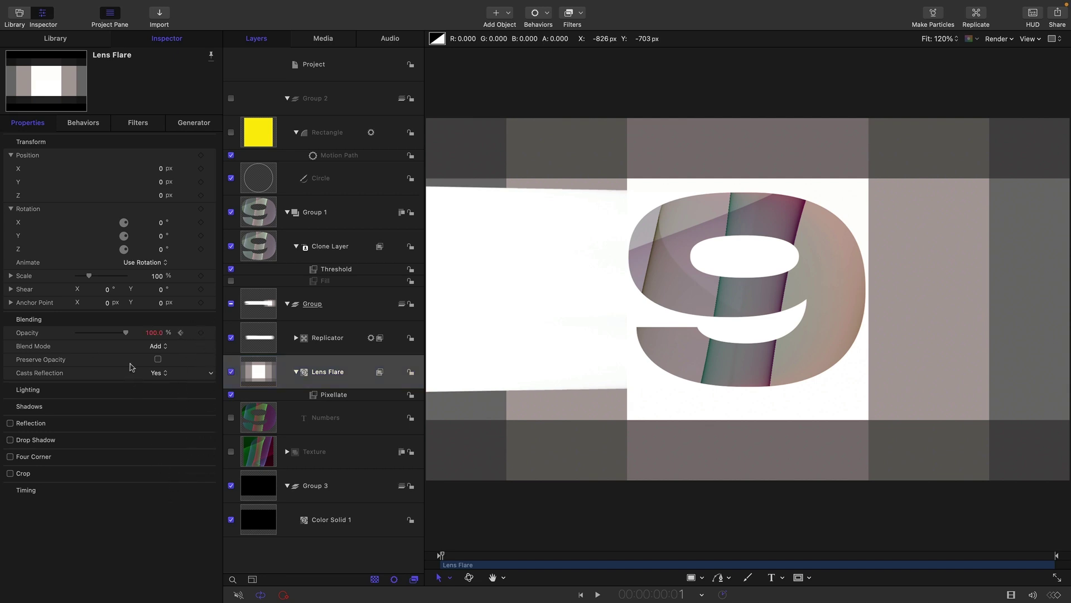
drag(126, 333, 20, 334)
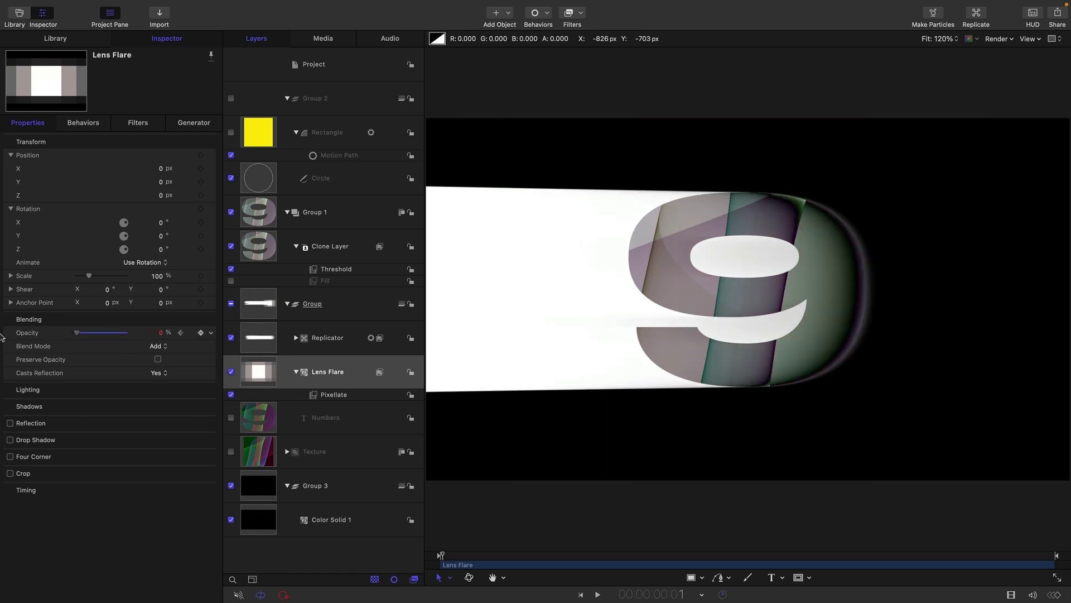
At 1:00 set the Lens Flare opacity to 100%, and at frame 00:23 set it to 0%
click(681, 594)
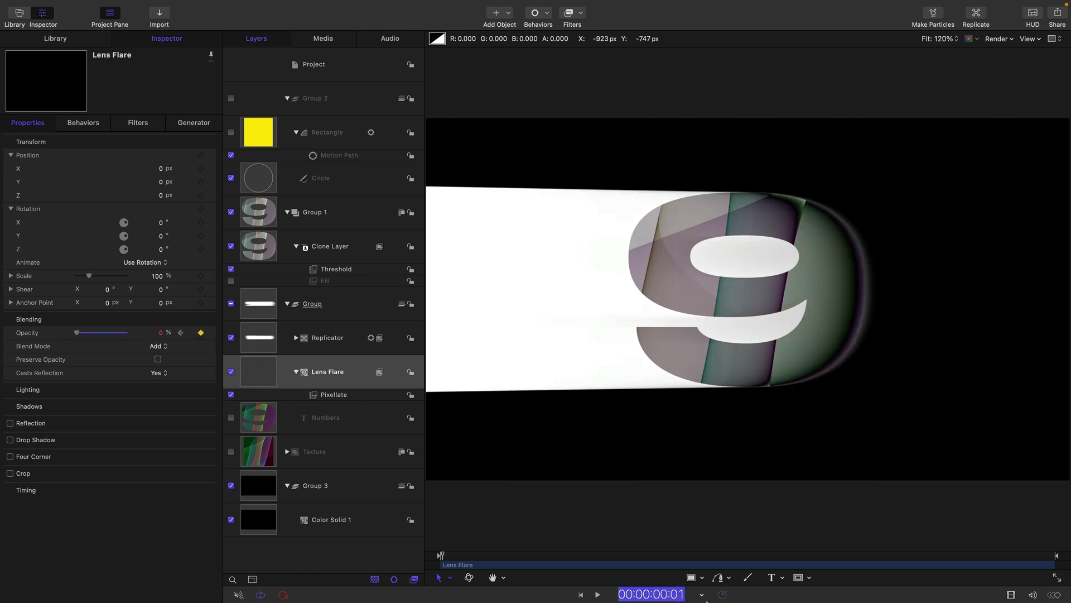
text(100)
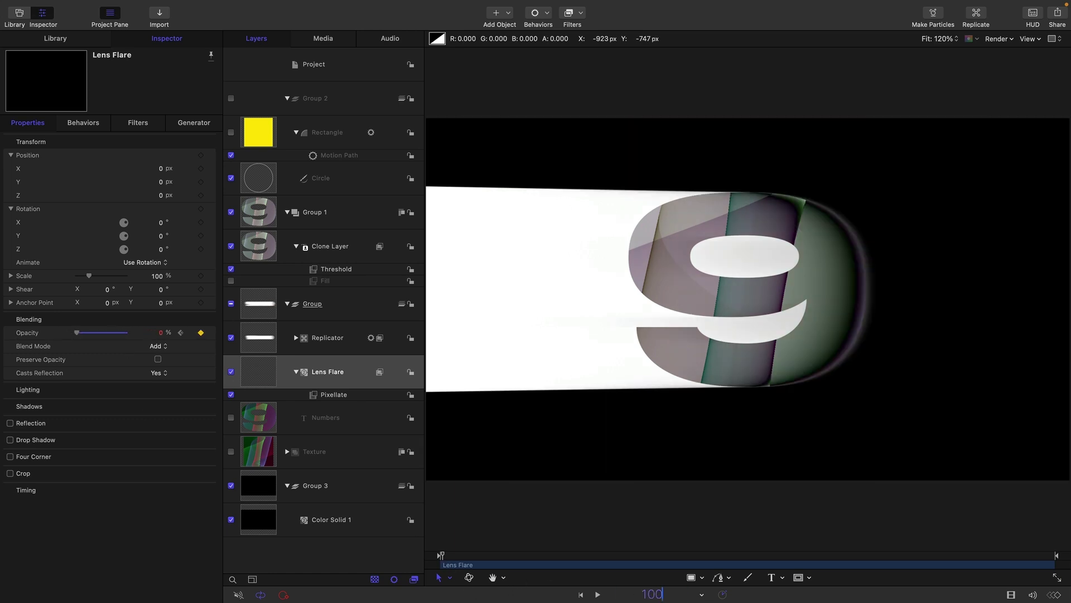
key(Return)
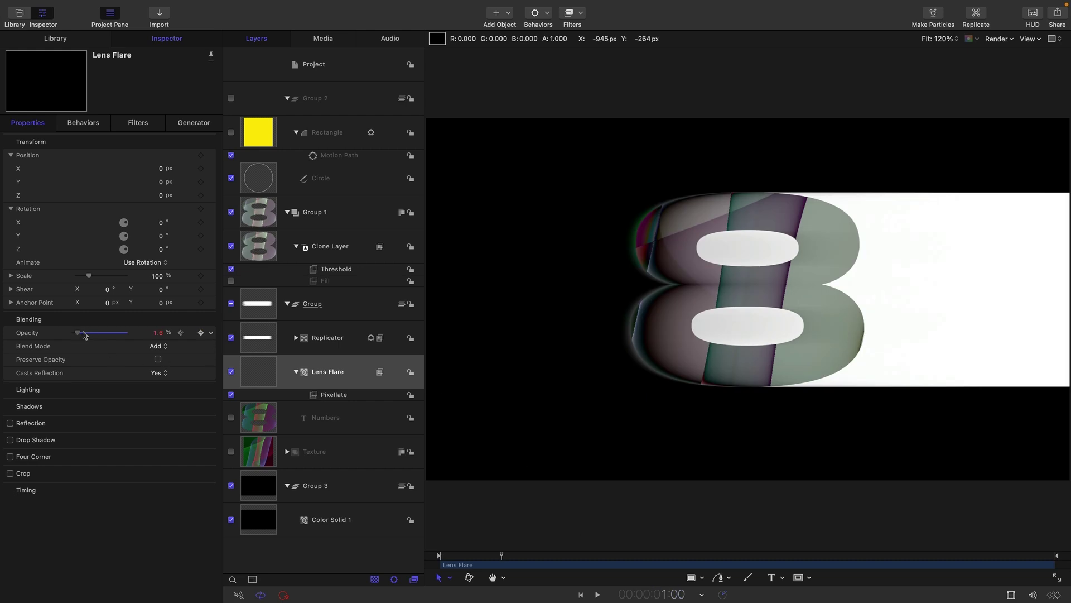
drag(77, 332, 215, 343)
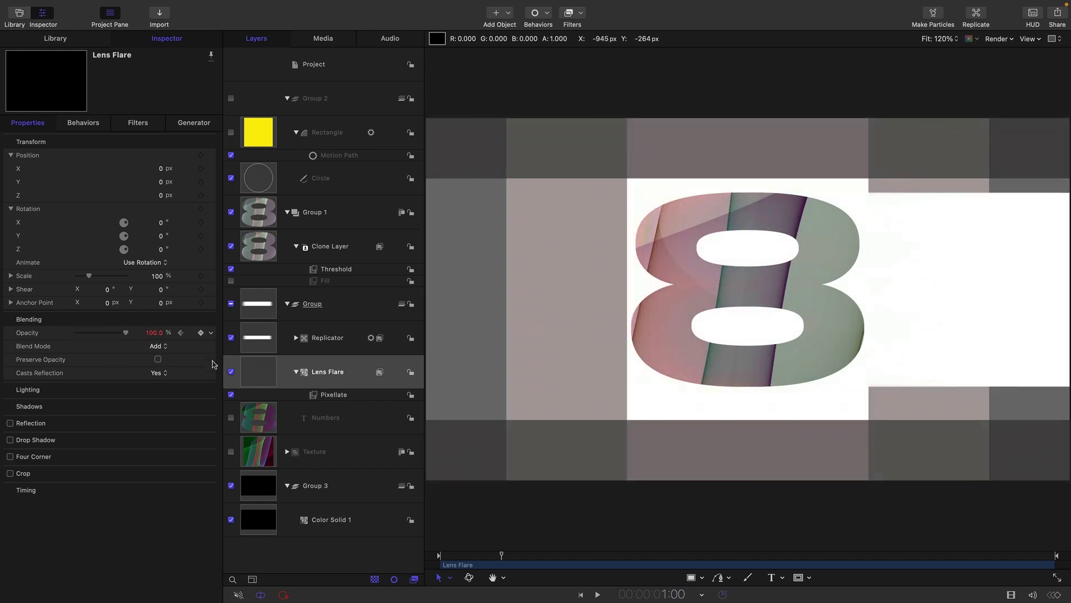
key(Left)
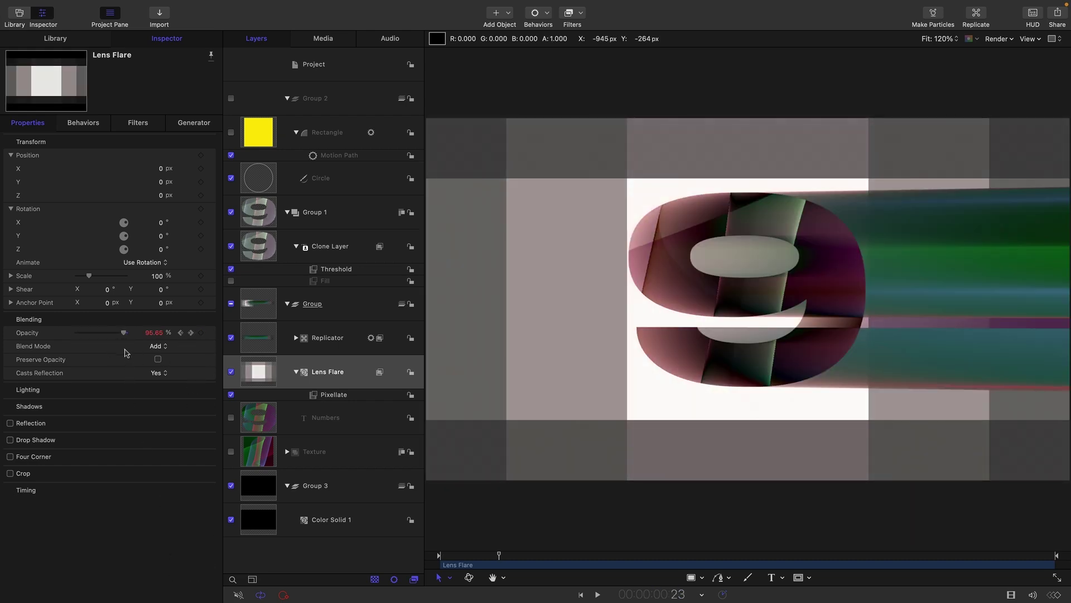
drag(125, 333, 9, 333)
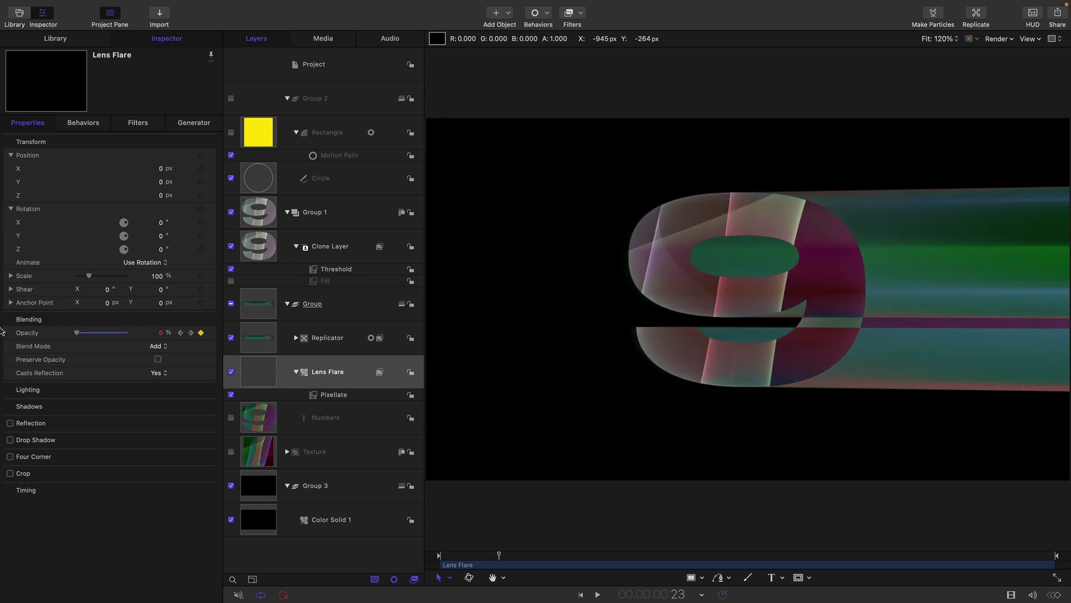
Set the Lens Flare opacity curve to Repeat after its last keyframe, preview, and hide the Timing pane
key(super+8)
right_click(351, 447)
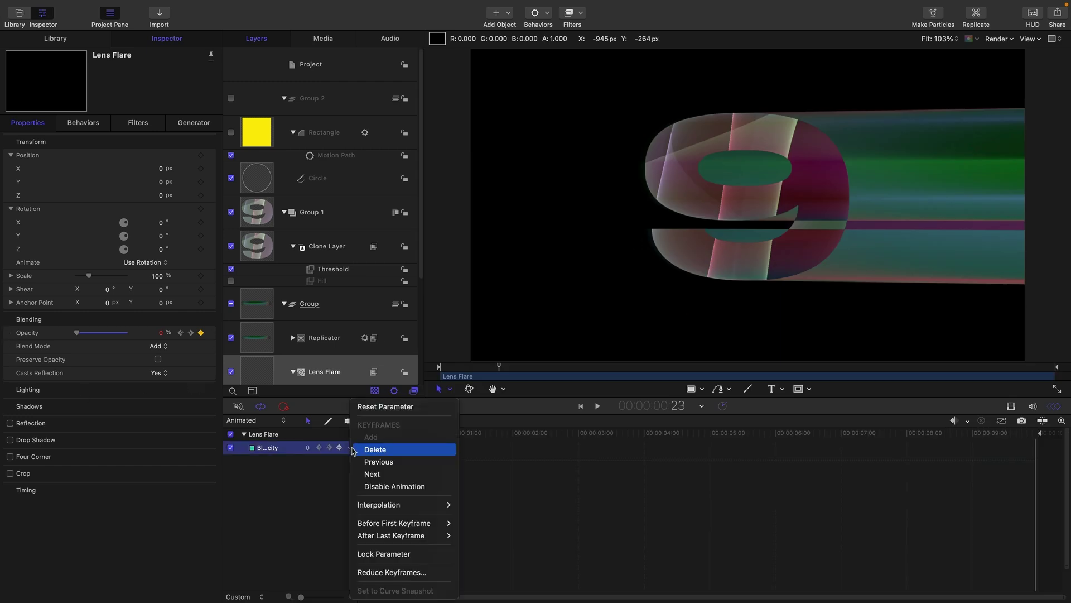
mouse_move(379, 533)
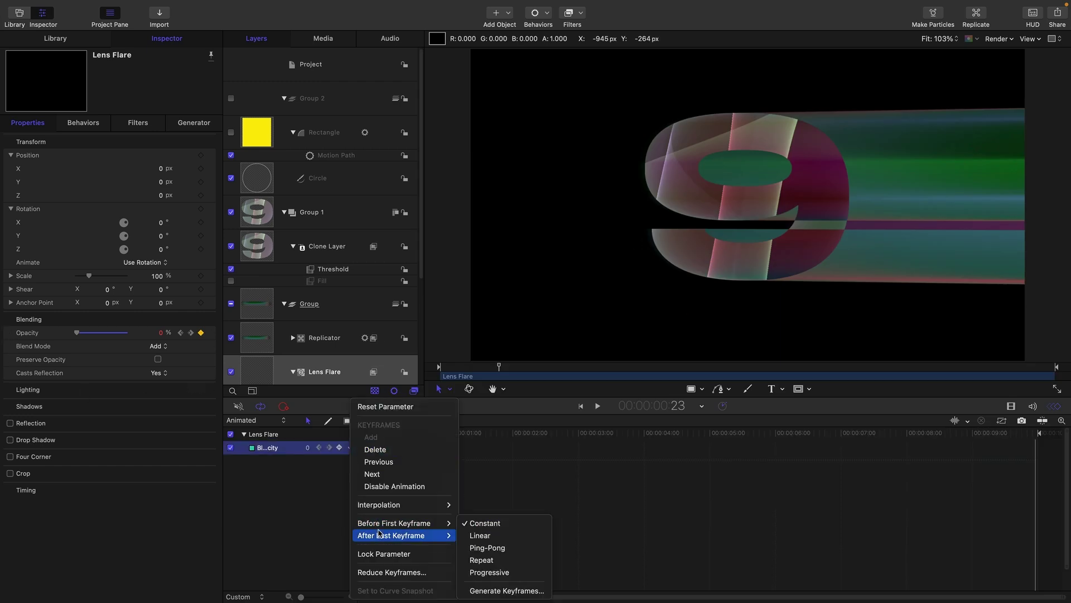
click(480, 560)
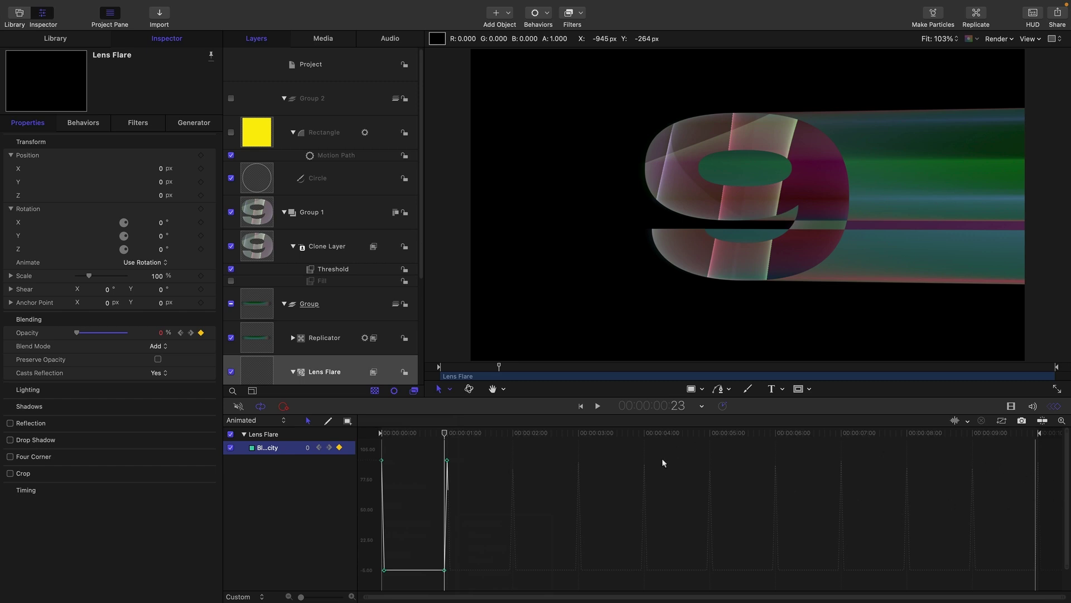
click(597, 407)
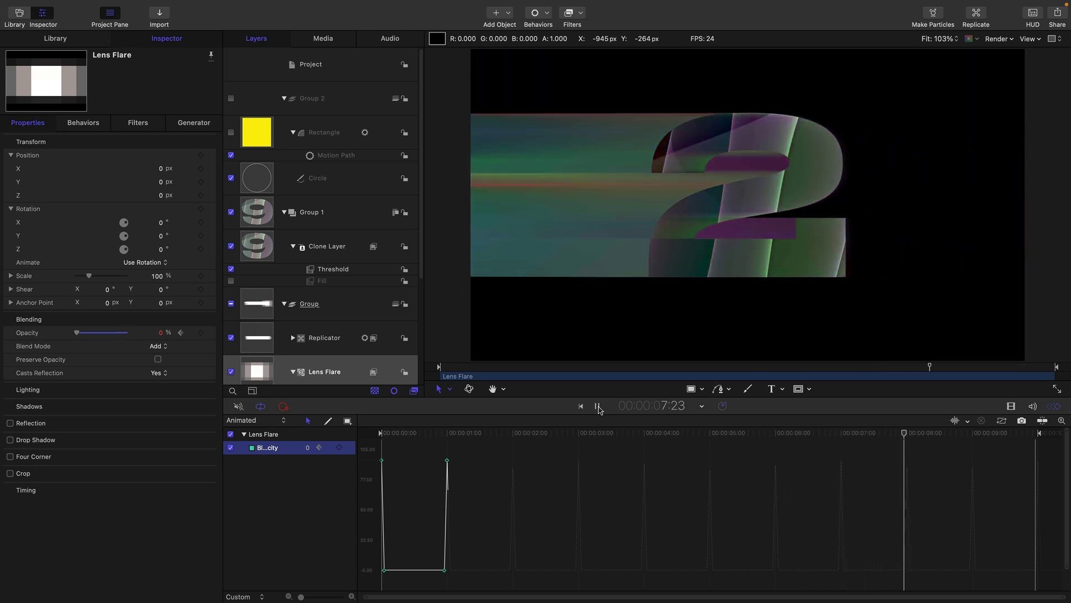
click(597, 407)
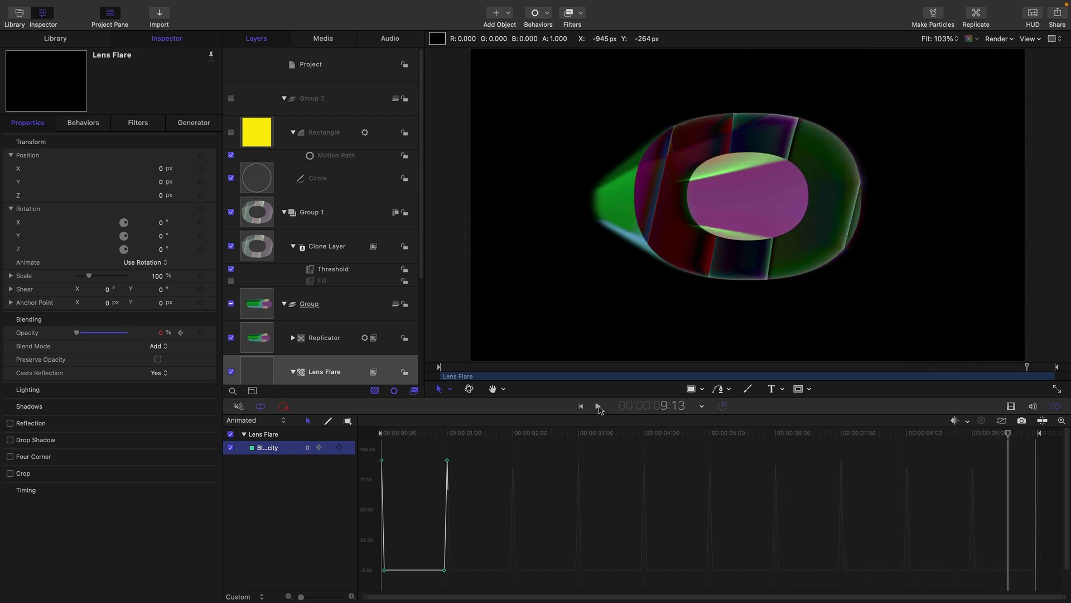
key(super+7)
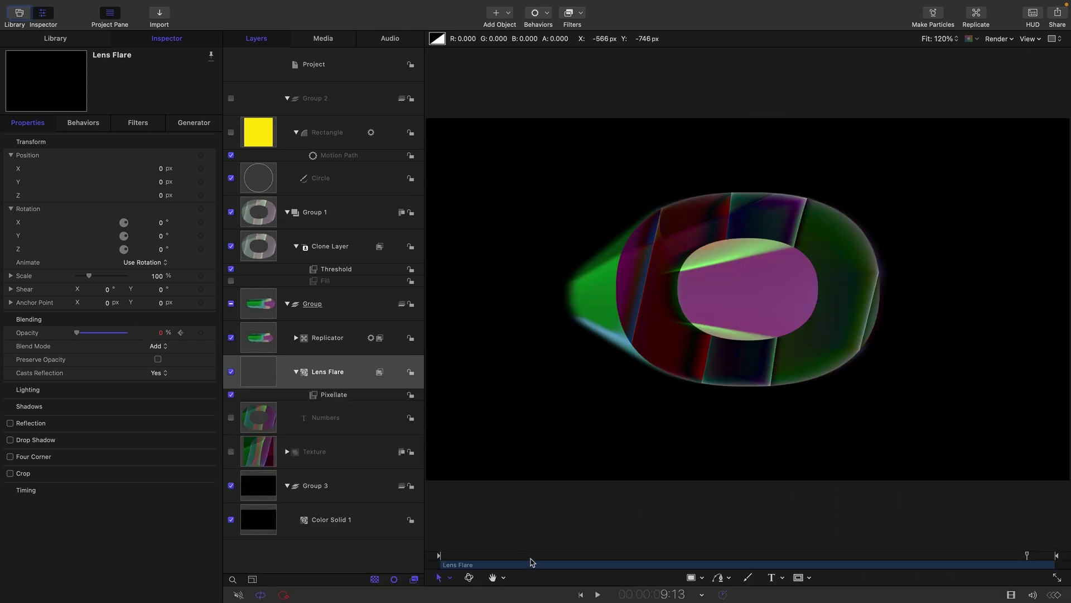
At the frame showing the 7, set the Replicator's Points to 512
drag(532, 555, 596, 556)
click(327, 338)
click(192, 122)
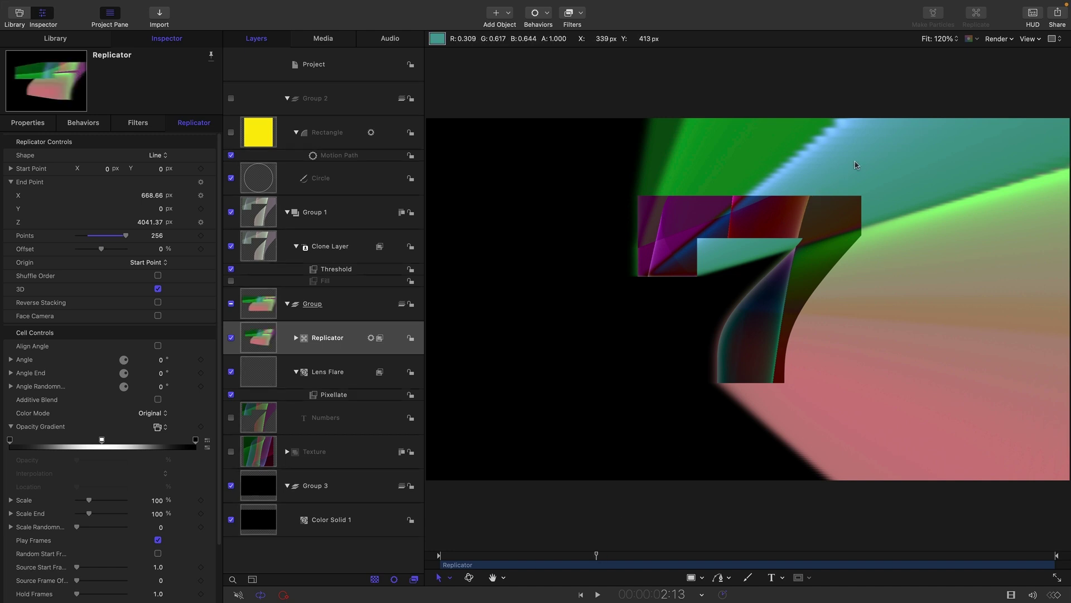
click(157, 235)
text(512)
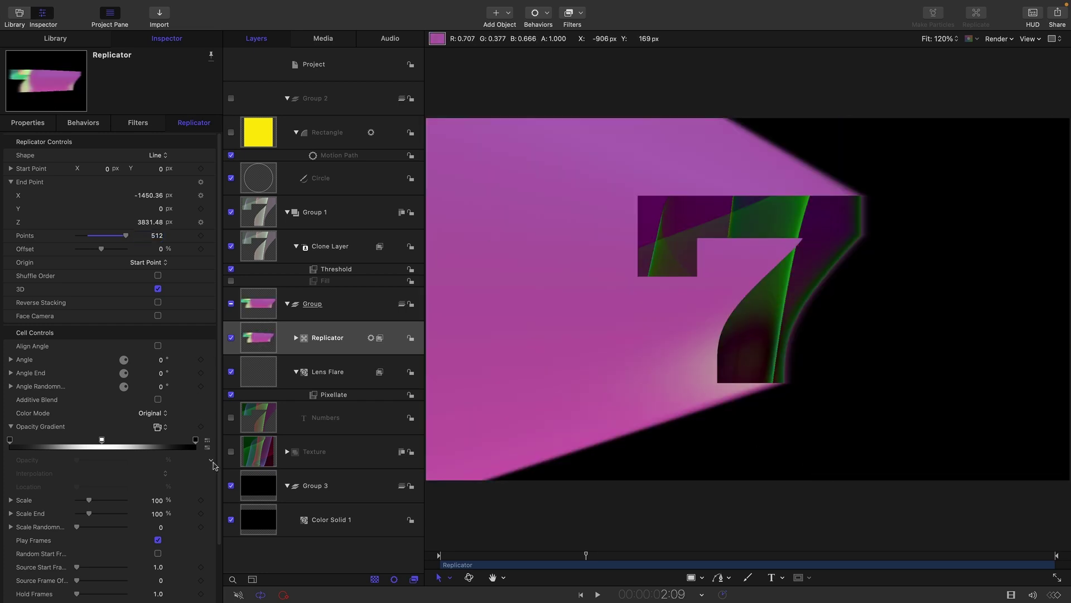
Apply a Stylize > Line Screen filter to the Texture group
click(289, 458)
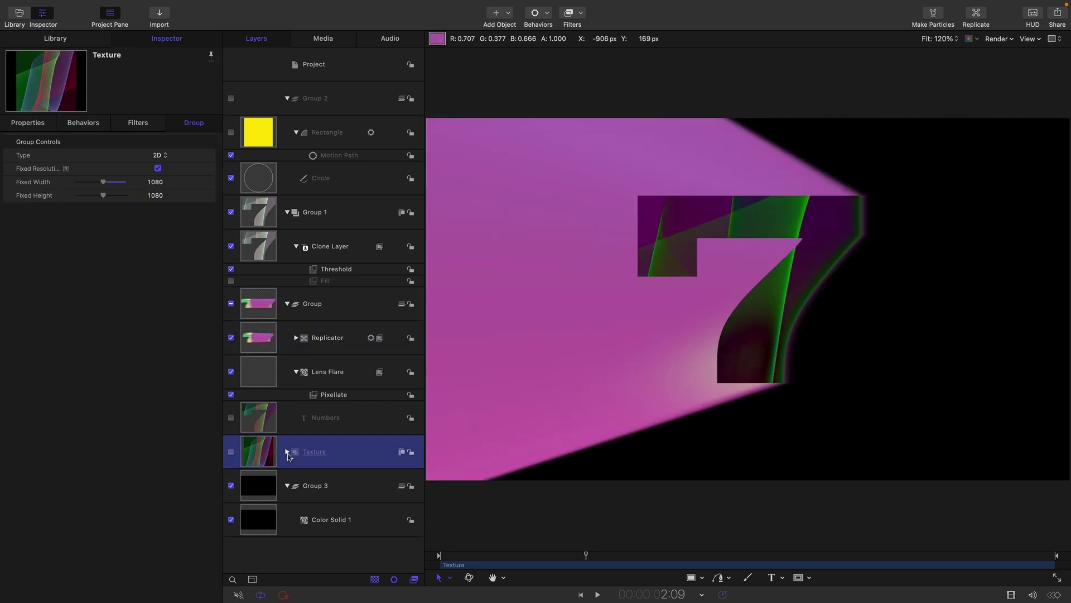
click(288, 452)
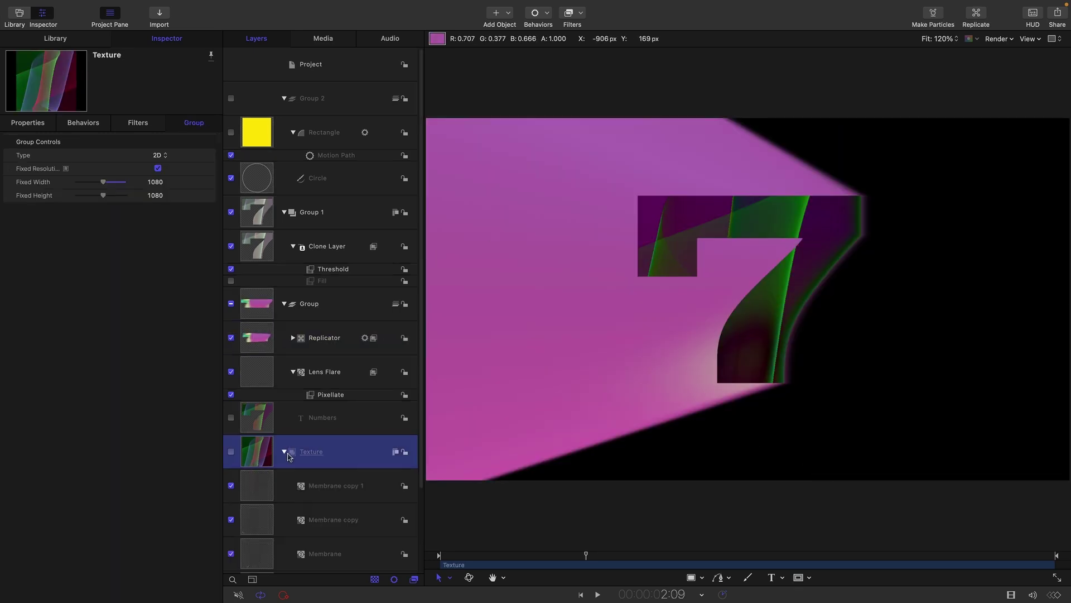
click(582, 14)
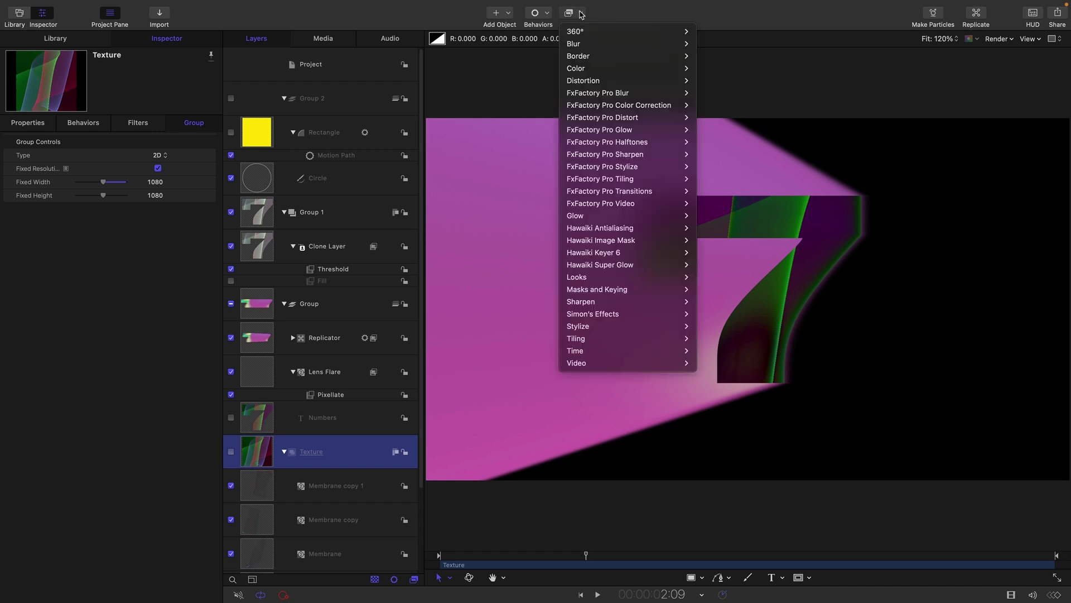
mouse_move(581, 329)
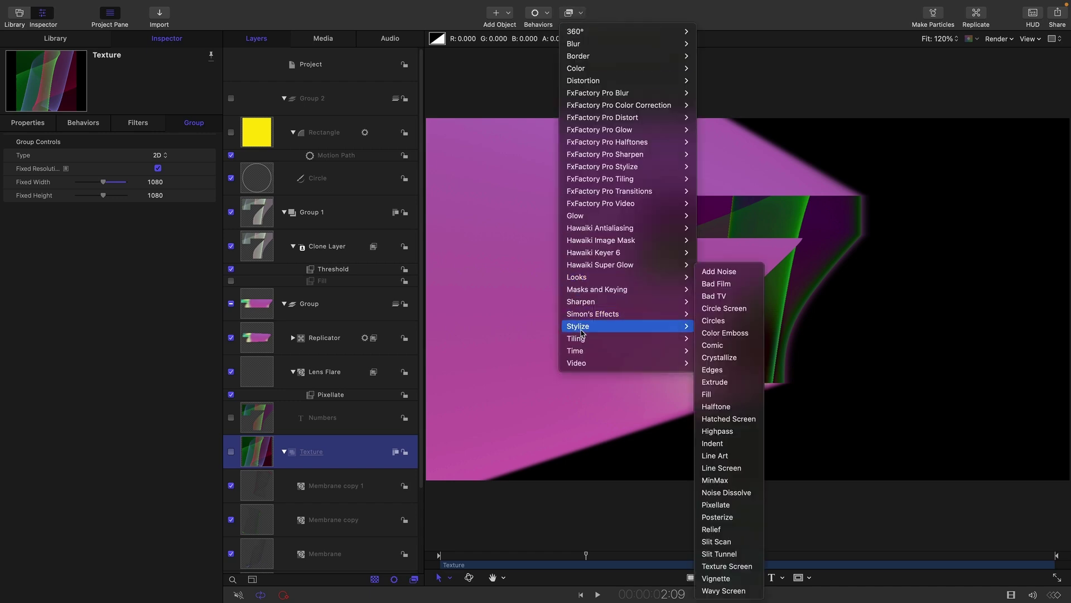
click(732, 468)
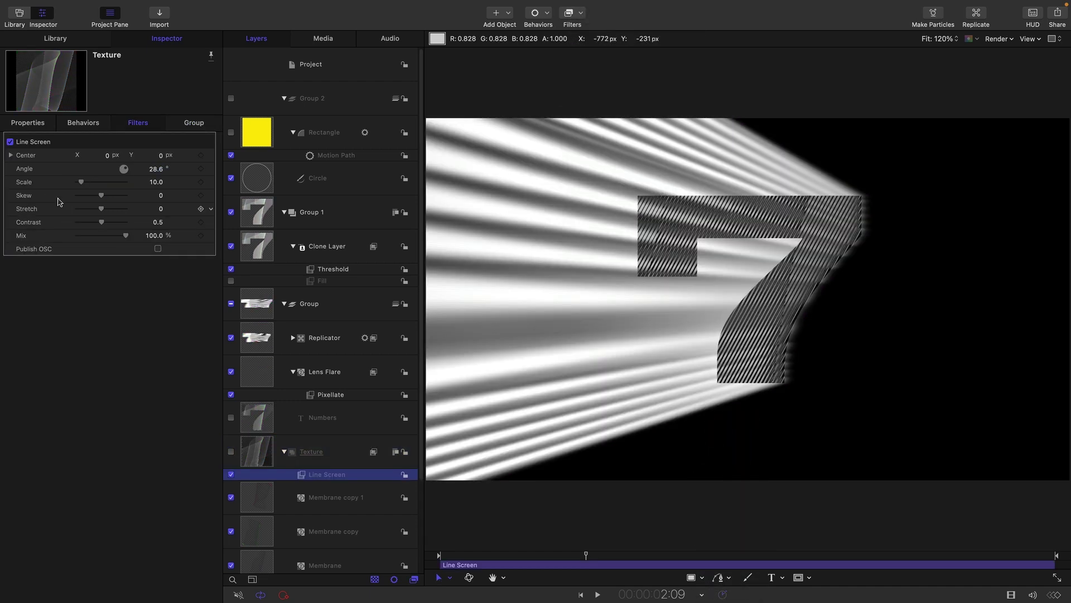
Set the Line Screen Mix to 20 and Angle to 90, then play it back
click(154, 235)
text(20)
key(Return)
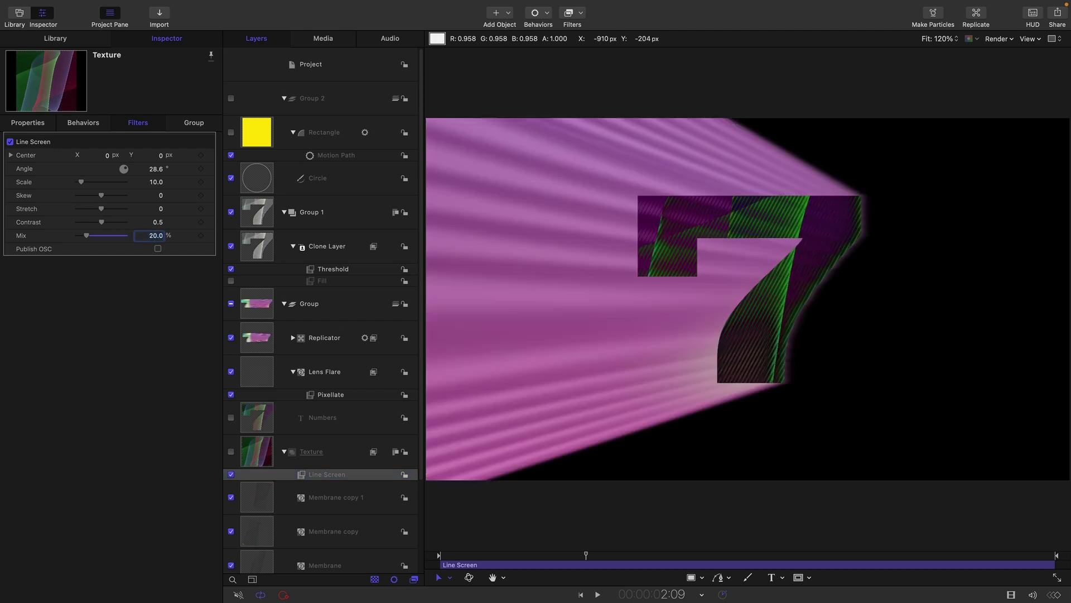
click(155, 169)
text(90)
key(Return)
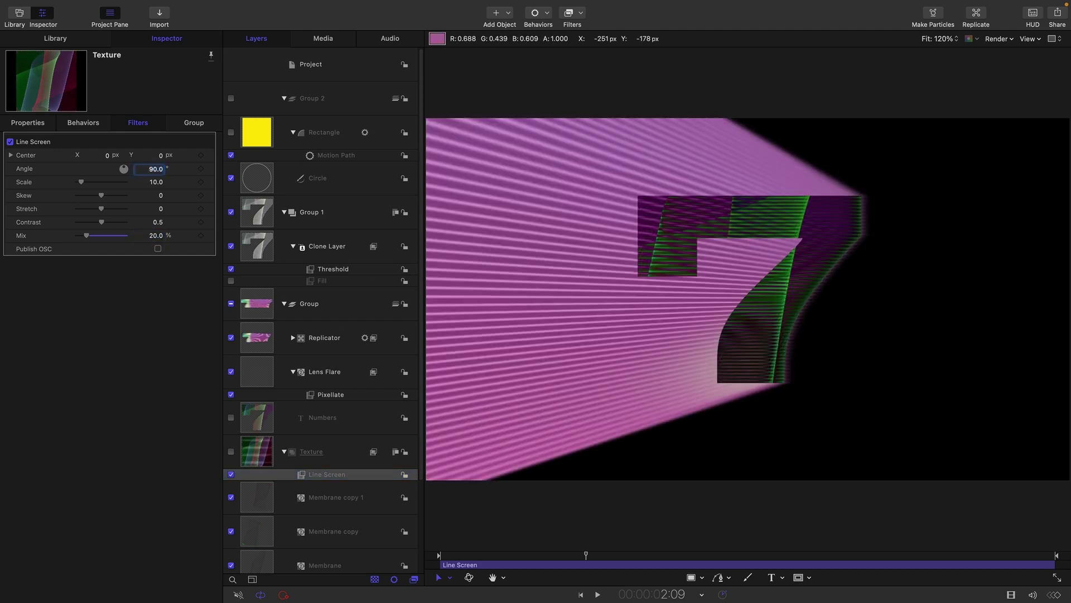
key(space)
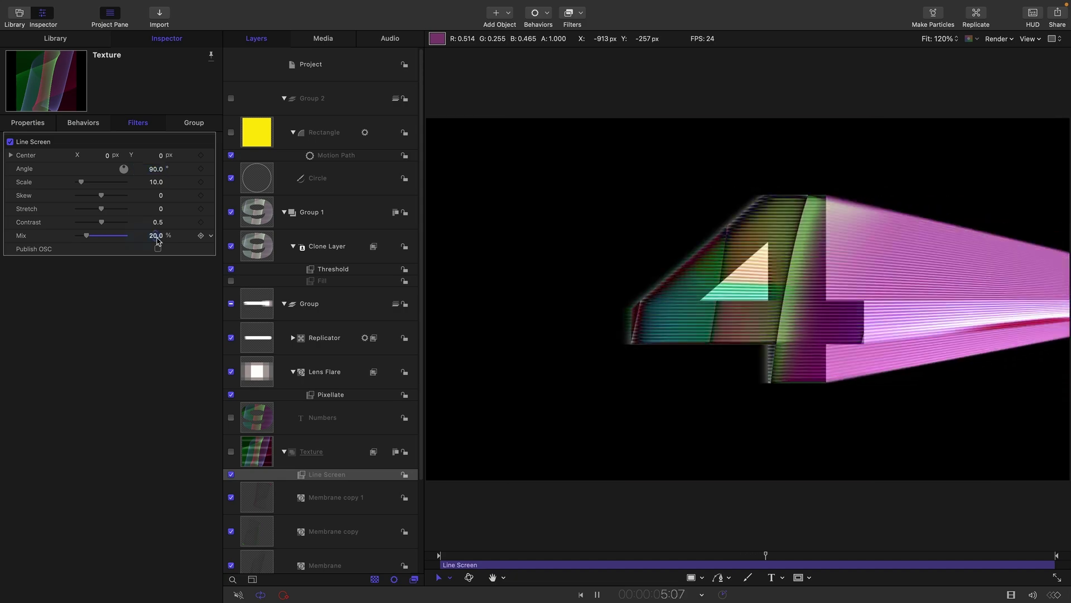
Lower the Line Screen Mix to 10% and review the playback
click(156, 235)
text(10)
key(Return)
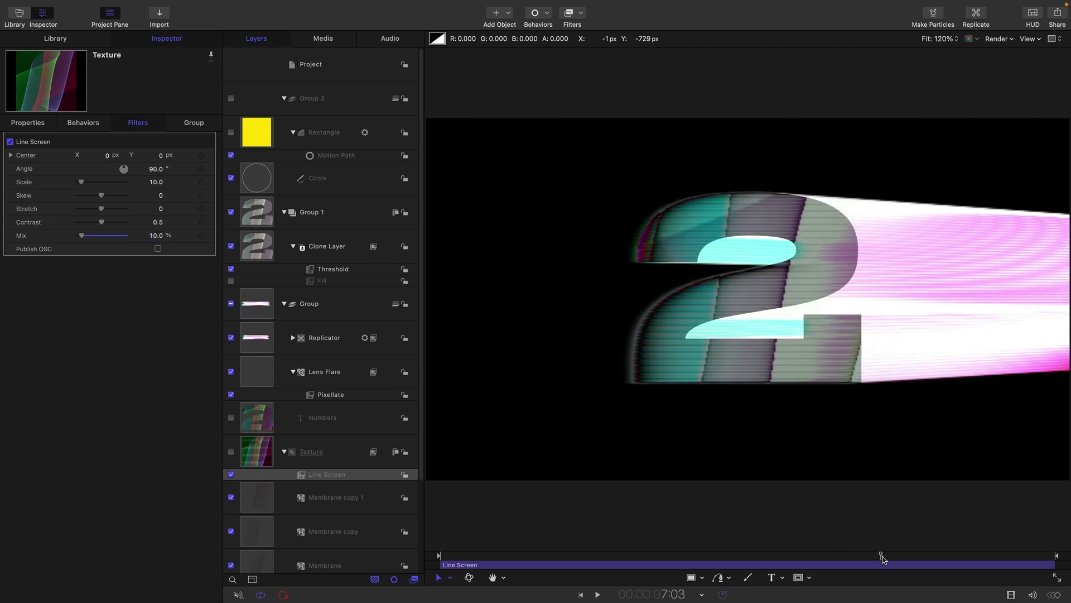
key(space)
At the frame showing the 6, toggle the Line Screen filter off and back on to compare
click(627, 555)
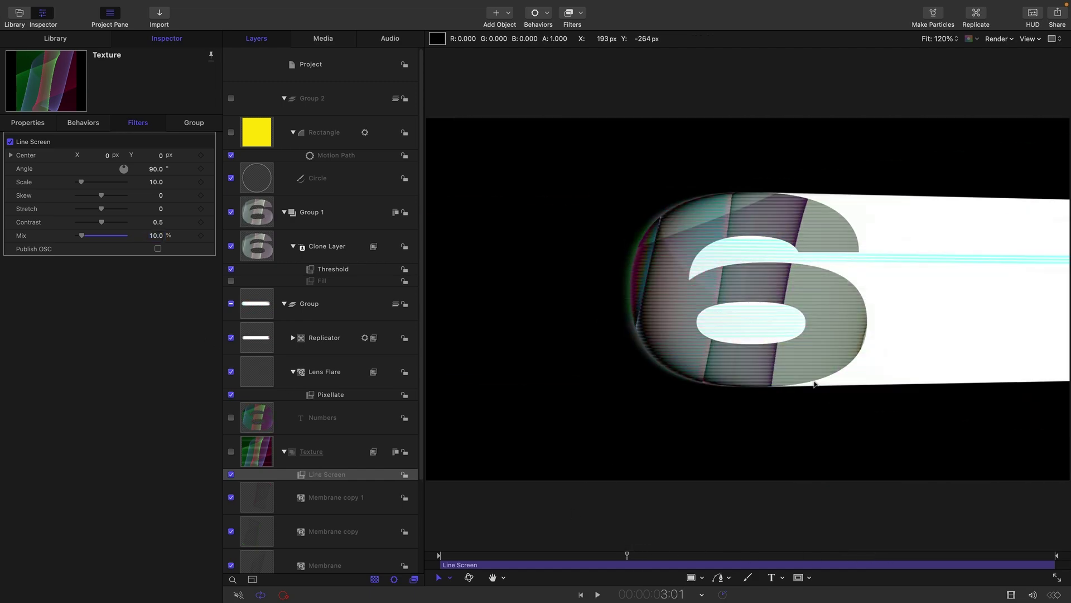
click(231, 474)
click(231, 474)
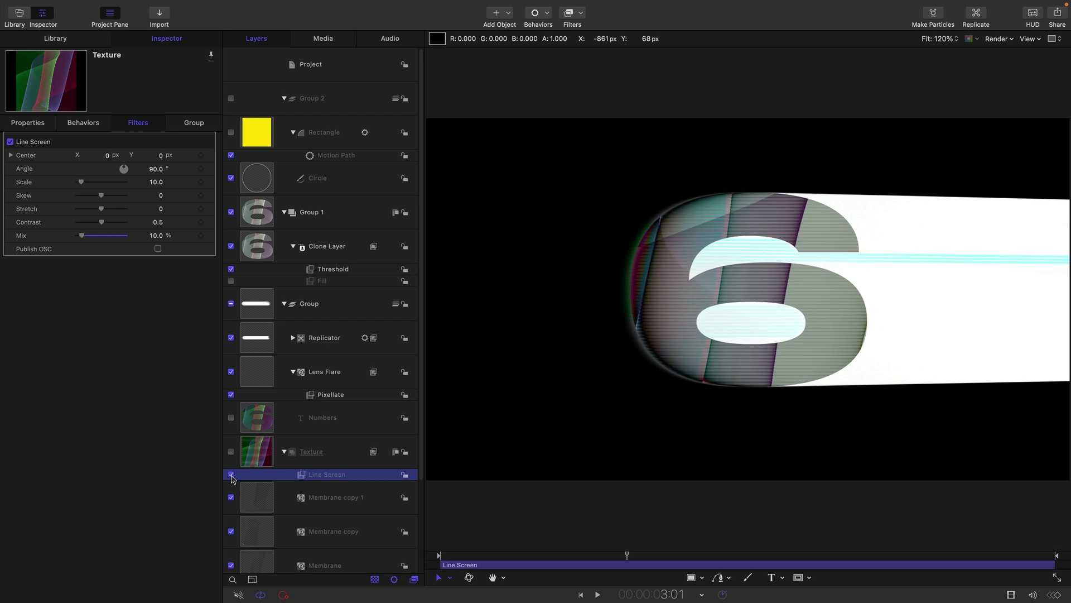
drag(585, 555, 570, 557)
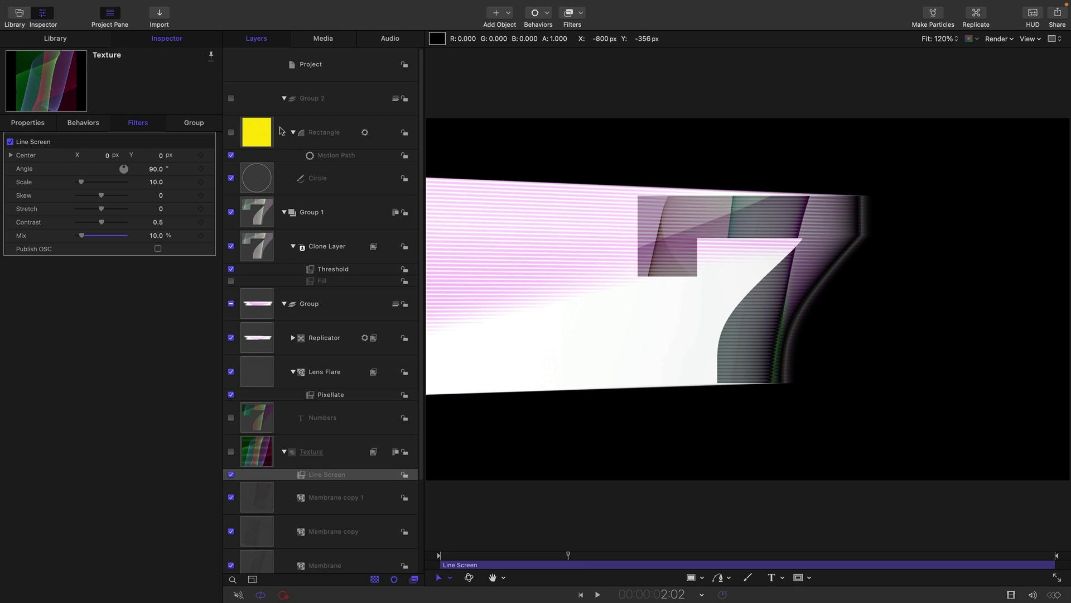
Rename the Rectangle layer to 'Null', then select the Replicator layer
double_click(364, 138)
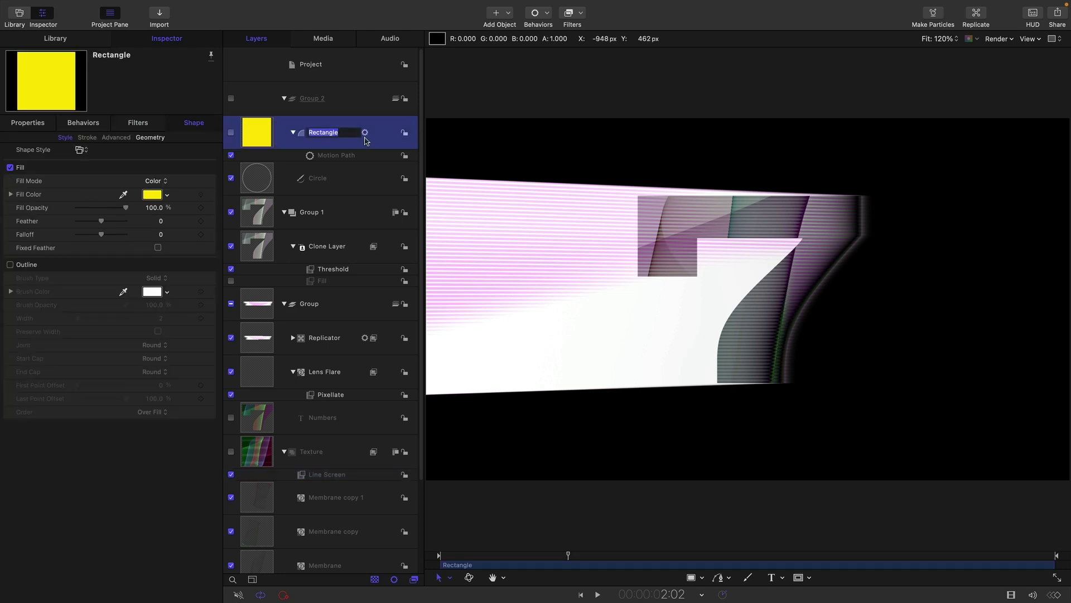
text(Null)
key(Return)
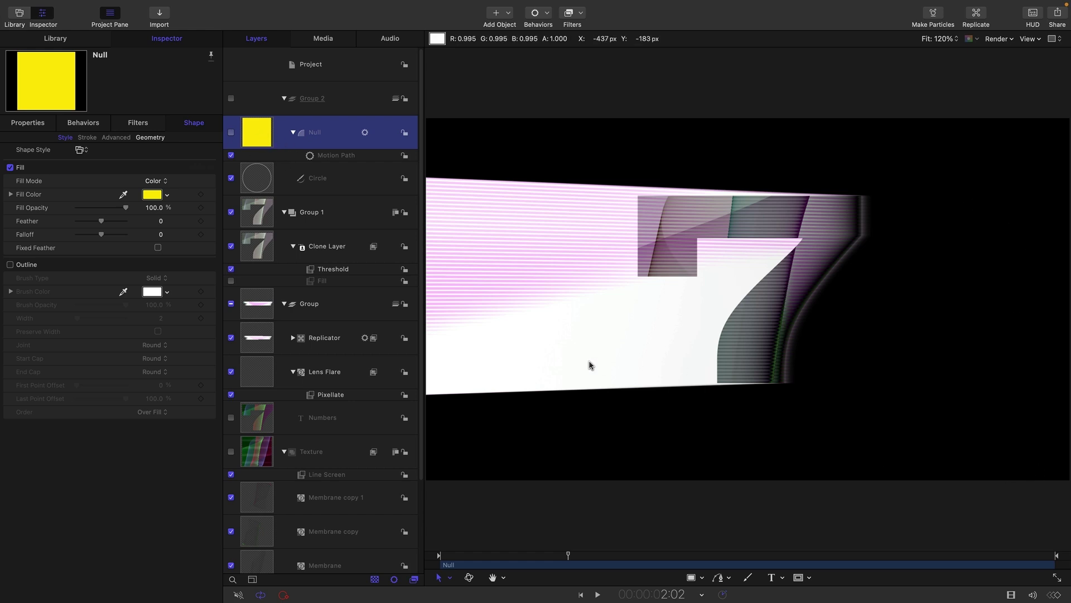
click(266, 346)
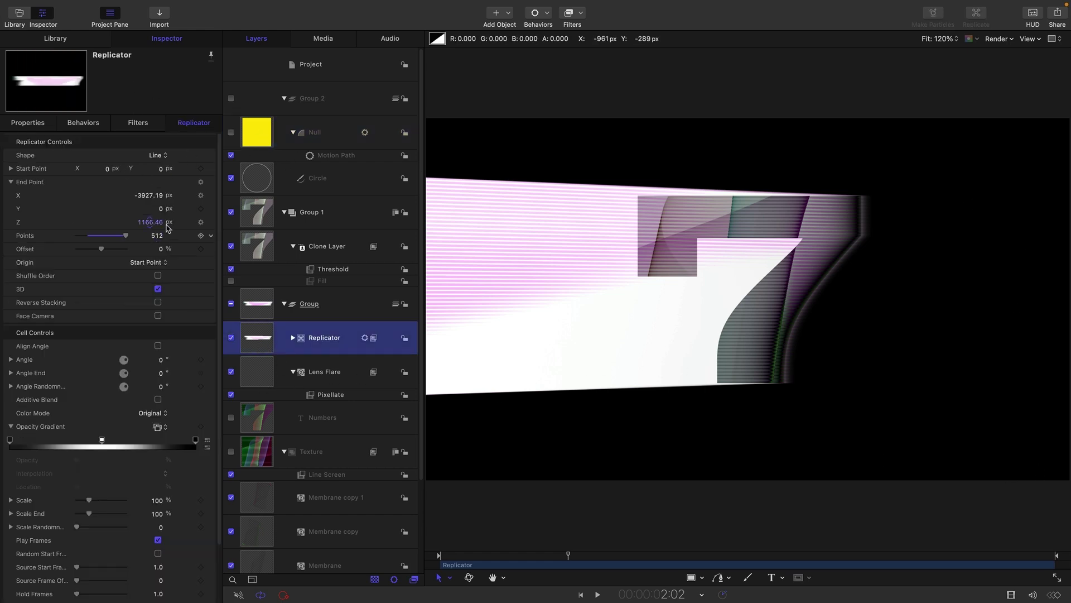